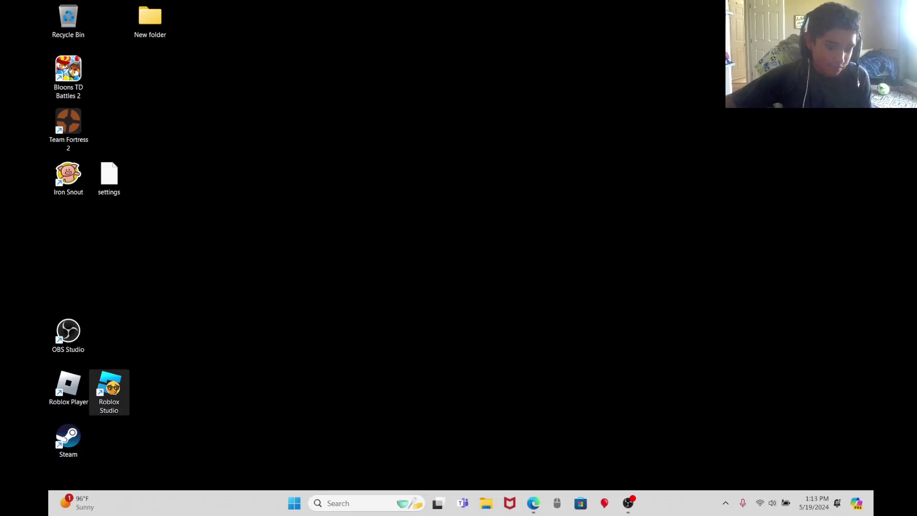
Launch Roblox Studio and open the Horror game from the shared games.
{"action": "double_click", "coordinate": [110, 387]}
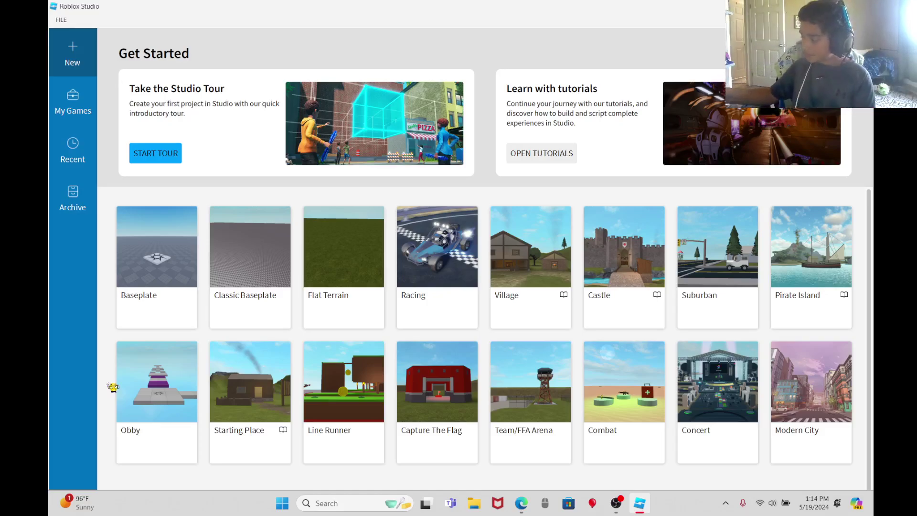
{"action": "left_click", "coordinate": [72, 149]}
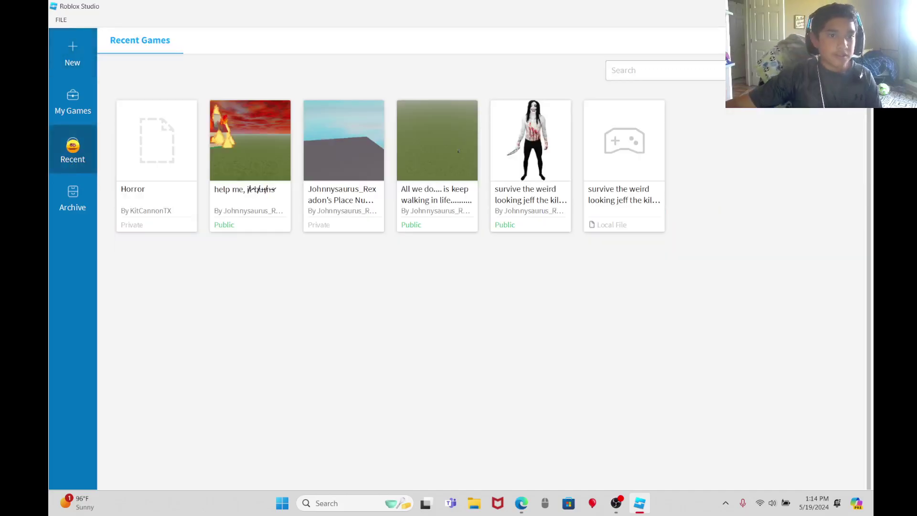
{"action": "left_click", "coordinate": [94, 98]}
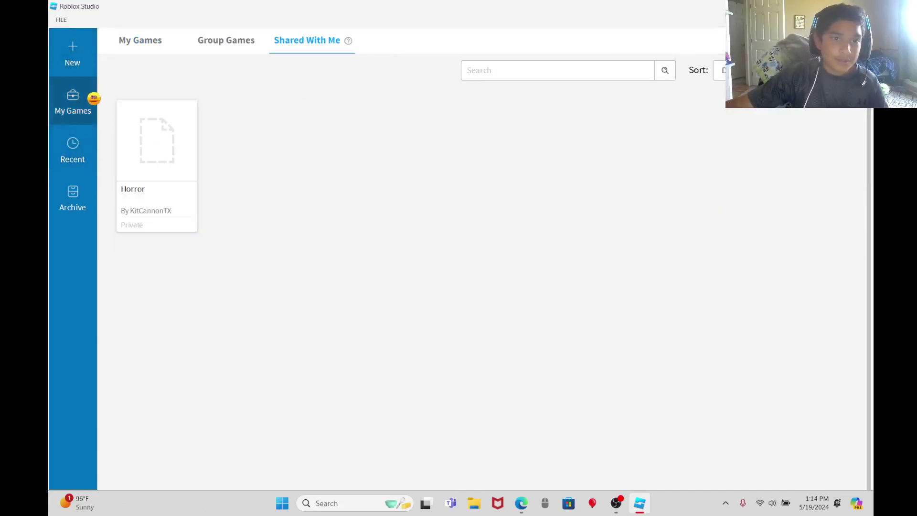
{"action": "double_click", "coordinate": [180, 189]}
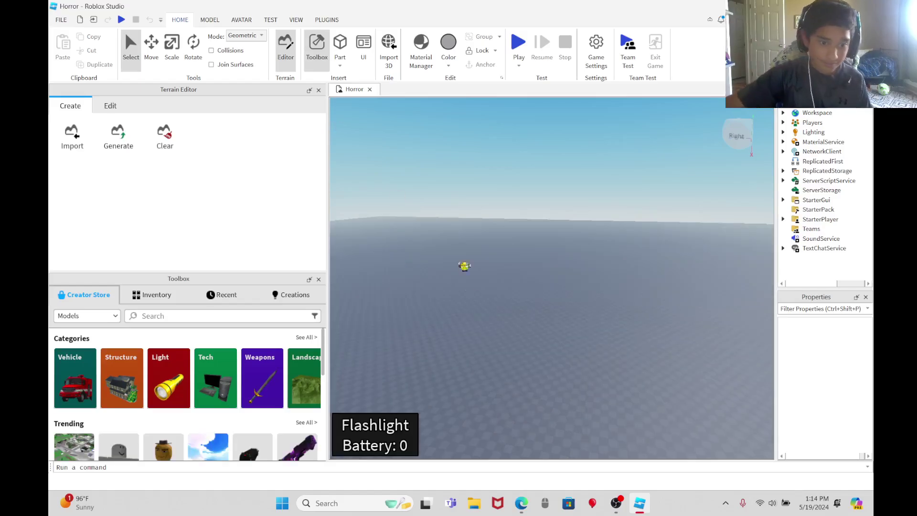
Search the Creator Store models for "lebron james nextbot".
{"action": "left_click", "coordinate": [211, 316]}
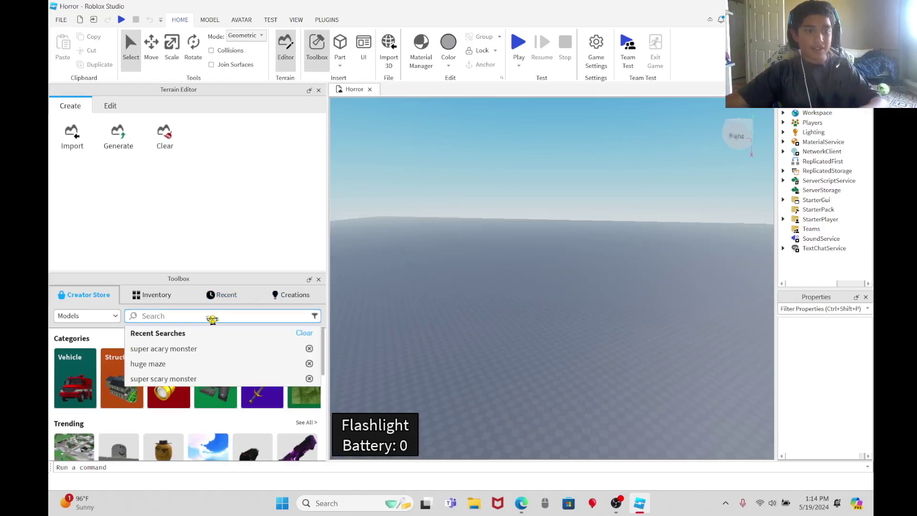
{"action": "type", "text": "lebr"}
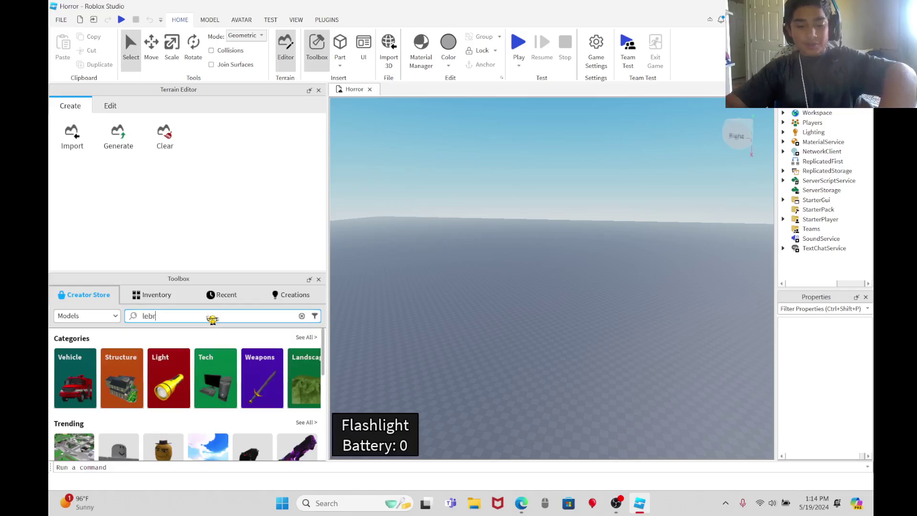
{"action": "type", "text": "on jame"}
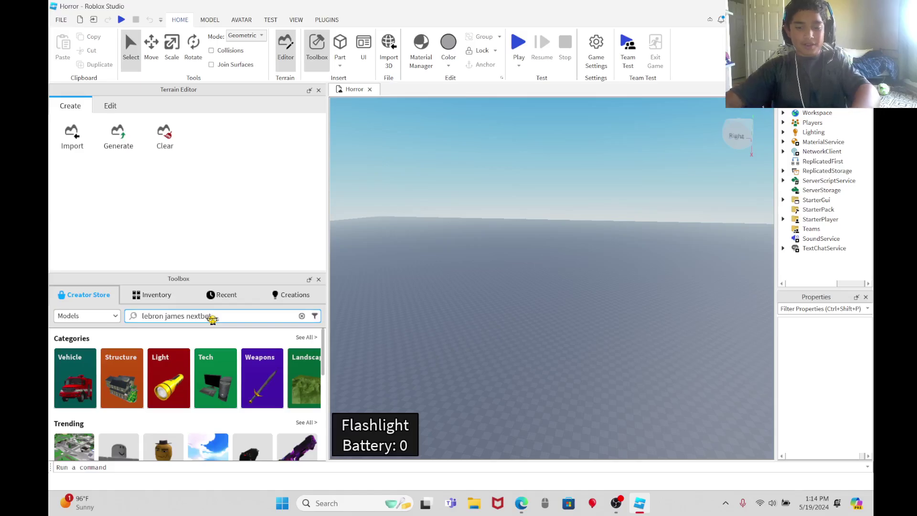
{"action": "type", "text": "s nextbot"}
{"action": "key", "text": "Return"}
Insert the "lebron" model from the search results into the place and view its face up close.
{"action": "right_click_drag", "start_coordinate": [549, 256], "coordinate": [527, 277]}
{"action": "left_click", "coordinate": [119, 375]}
{"action": "key", "text": "w"}
{"action": "key", "text": "d"}
{"action": "key", "text": "w"}
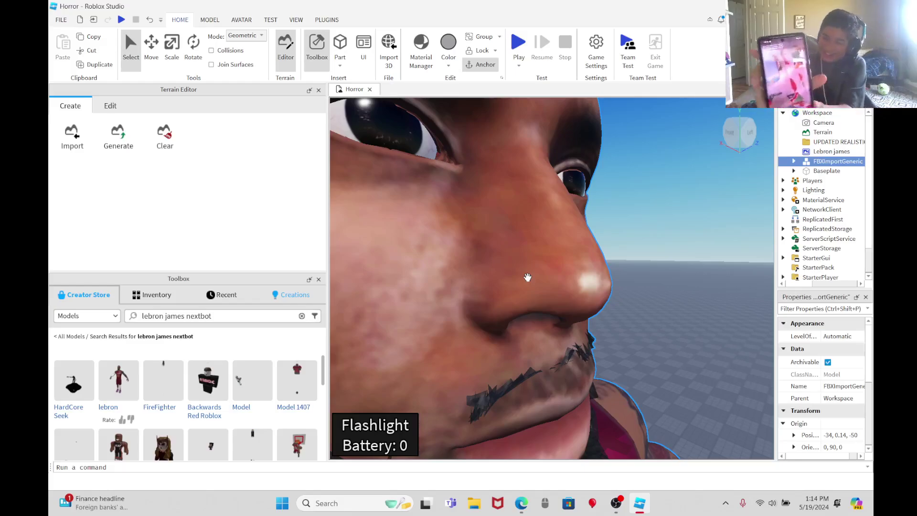
{"action": "right_click_drag", "start_coordinate": [527, 277], "coordinate": [440, 271]}
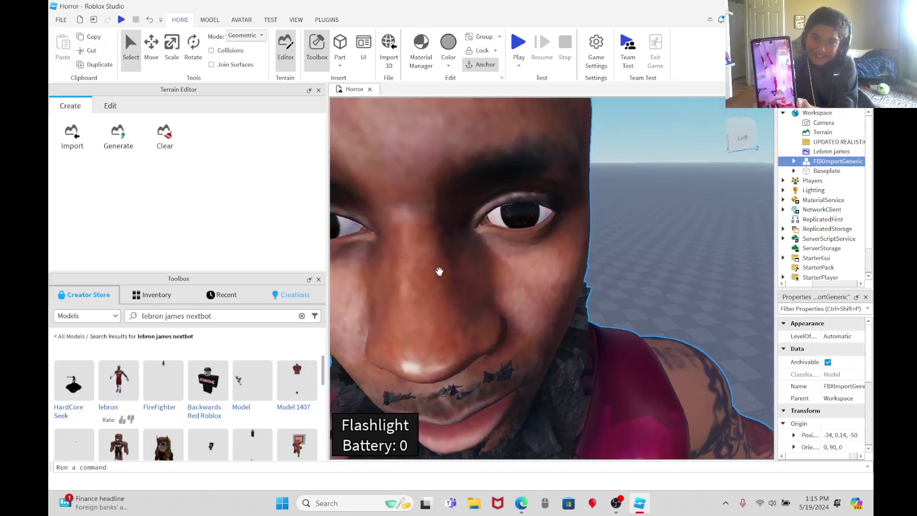
Reposition the LeBron model freely across the baseplate so its full body fits in view.
{"action": "left_click_drag", "start_coordinate": [440, 270], "coordinate": [530, 447]}
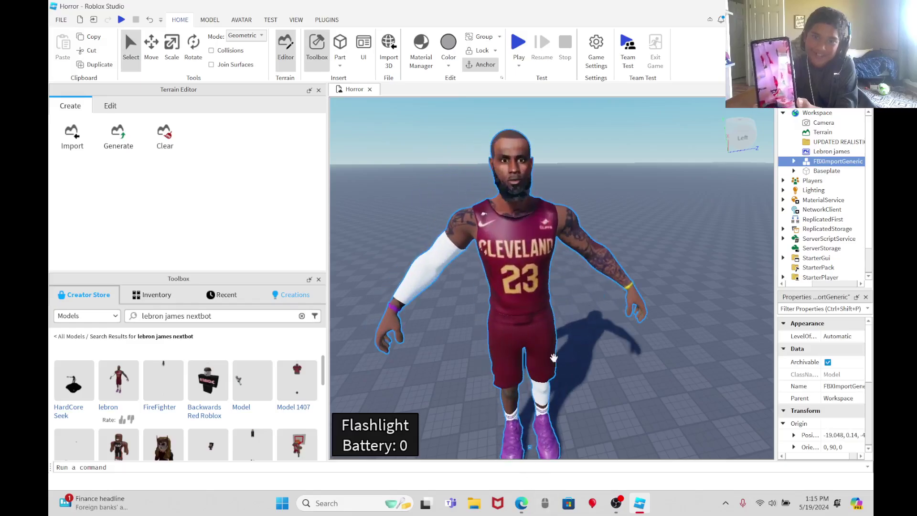
{"action": "left_click_drag", "start_coordinate": [536, 272], "coordinate": [544, 431]}
{"action": "right_click_drag", "start_coordinate": [621, 361], "coordinate": [614, 356]}
{"action": "left_click_drag", "start_coordinate": [596, 302], "coordinate": [448, 390]}
Move the LeBron model along its axes, shifting it sideways and forward and raising it to a height of about 11.14.
{"action": "left_click", "coordinate": [172, 46]}
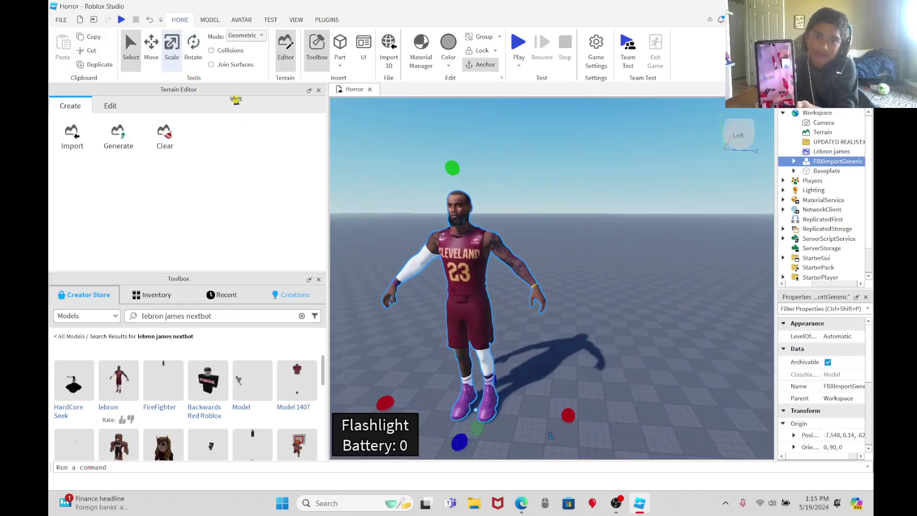
{"action": "left_click", "coordinate": [151, 46]}
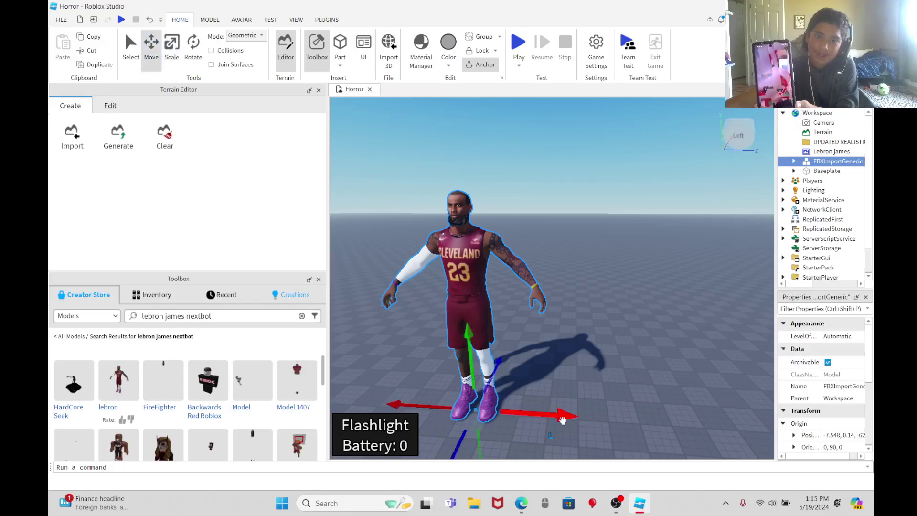
{"action": "left_click_drag", "start_coordinate": [560, 417], "coordinate": [620, 420]}
{"action": "left_click_drag", "start_coordinate": [563, 396], "coordinate": [565, 374]}
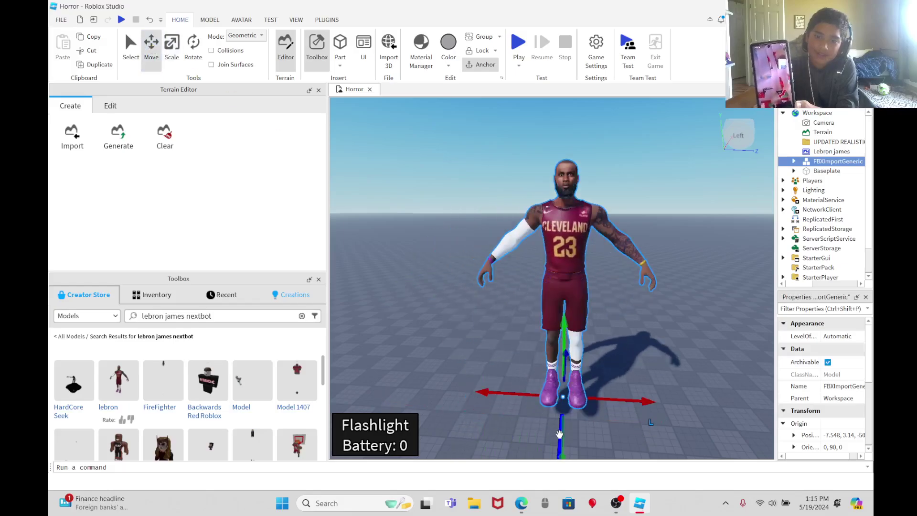
{"action": "left_click_drag", "start_coordinate": [560, 434], "coordinate": [562, 456]}
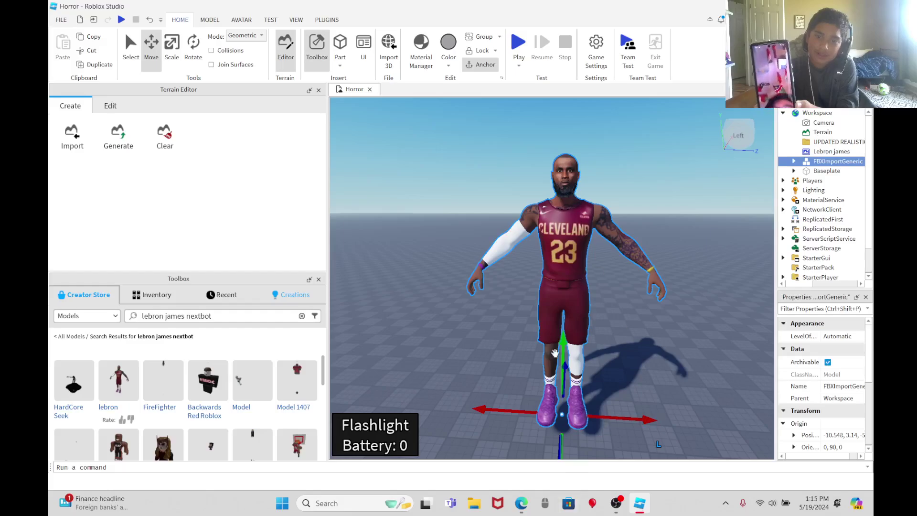
{"action": "mouse_move", "coordinate": [565, 366]}
{"action": "left_mouse_down"}
{"action": "mouse_move", "coordinate": [553, 225]}
{"action": "mouse_move", "coordinate": [550, 385]}
{"action": "mouse_move", "coordinate": [565, 366]}
{"action": "left_mouse_up"}
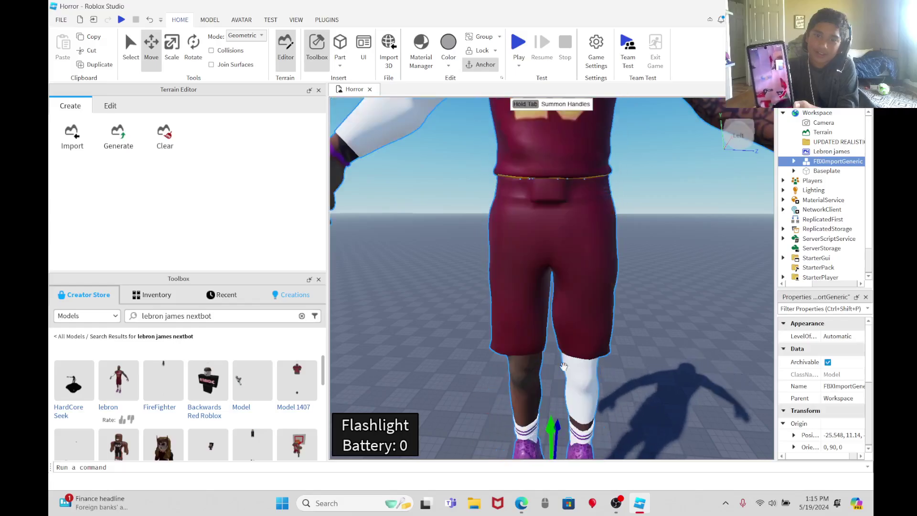
Inspect the LeBron model from different angles and delete it from the workspace.
{"action": "right_click_drag", "start_coordinate": [648, 277], "coordinate": [649, 276]}
{"action": "scroll", "coordinate": [648, 276], "scroll_direction": "up", "scroll_amount": 1}
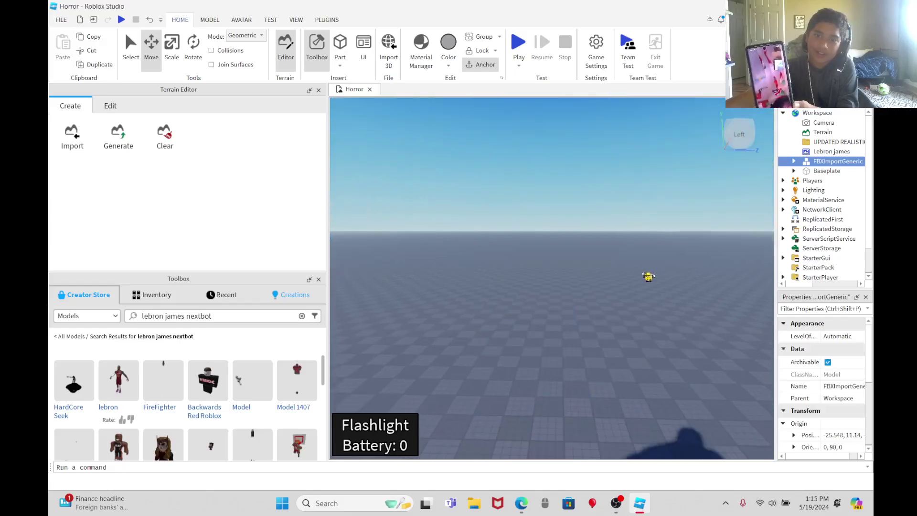
{"action": "scroll", "coordinate": [648, 276], "scroll_direction": "down", "scroll_amount": 1}
{"action": "scroll", "coordinate": [648, 276], "scroll_direction": "up", "scroll_amount": 1}
{"action": "scroll", "coordinate": [648, 276], "scroll_direction": "down", "scroll_amount": 1}
{"action": "scroll", "coordinate": [648, 278], "scroll_direction": "up", "scroll_amount": 1}
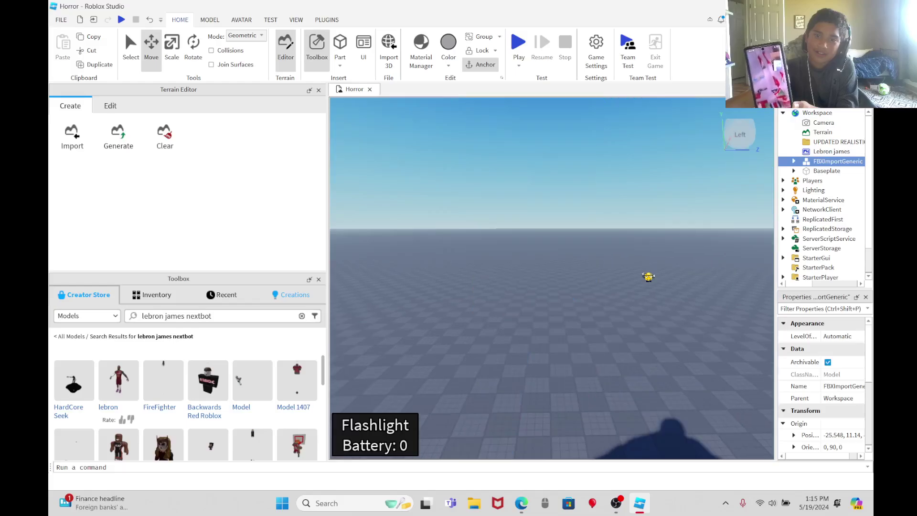
{"action": "scroll", "coordinate": [648, 277], "scroll_direction": "down", "scroll_amount": 1}
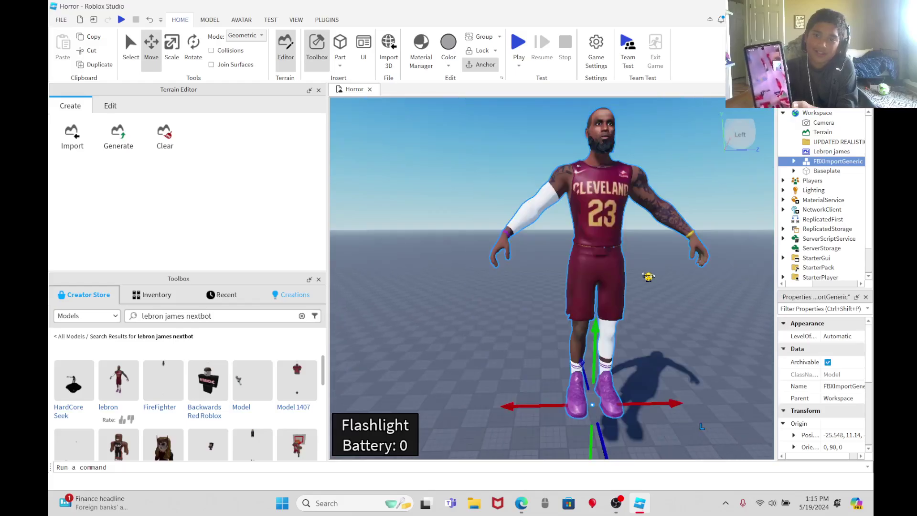
{"action": "right_click_drag", "start_coordinate": [648, 238], "coordinate": [666, 200]}
{"action": "scroll", "coordinate": [669, 205], "scroll_direction": "up", "scroll_amount": 1}
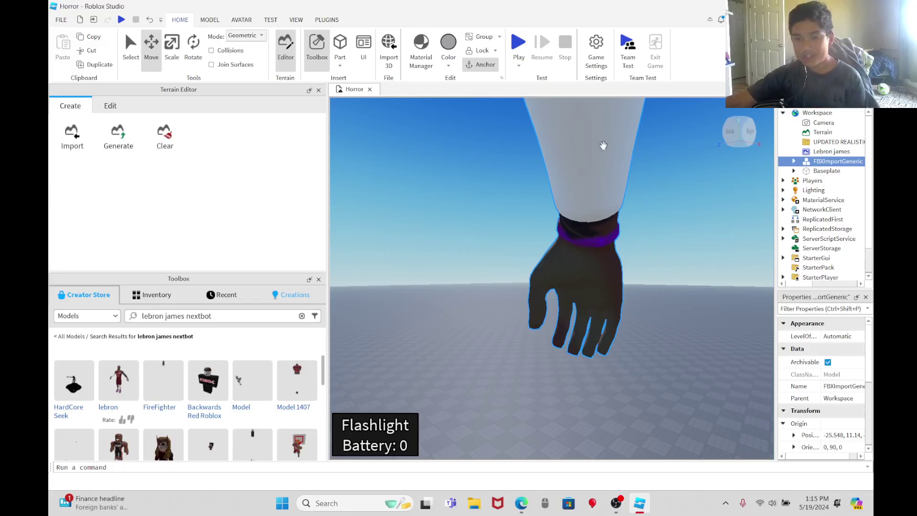
{"action": "key", "text": "Delete"}
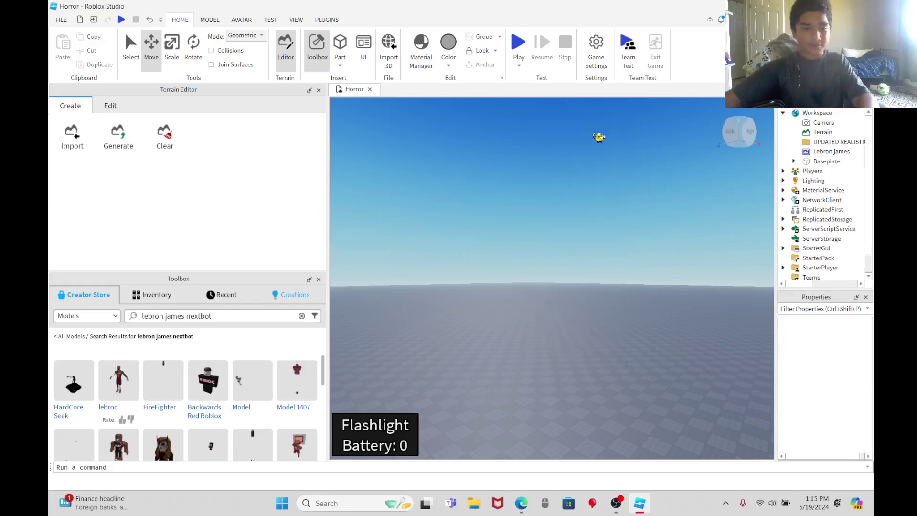
Insert the blocky LeBron dunking model with the basketball hoop from the search results and look at it.
{"action": "scroll", "coordinate": [304, 381], "scroll_direction": "down", "scroll_amount": 2}
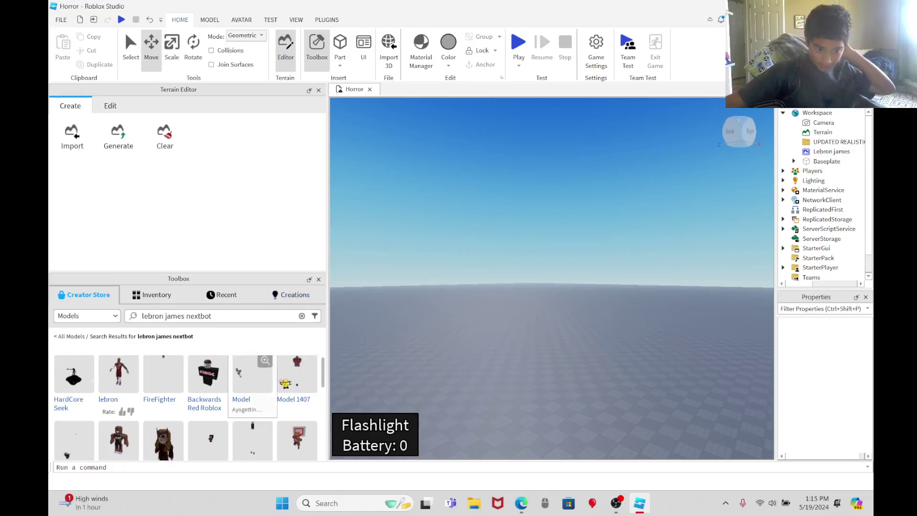
{"action": "left_click_drag", "start_coordinate": [304, 380], "coordinate": [536, 406]}
{"action": "key", "text": "w"}
{"action": "right_click_drag", "start_coordinate": [630, 139], "coordinate": [631, 140]}
{"action": "left_click", "coordinate": [630, 140]}
{"action": "key", "text": "w"}
{"action": "key", "text": "s"}
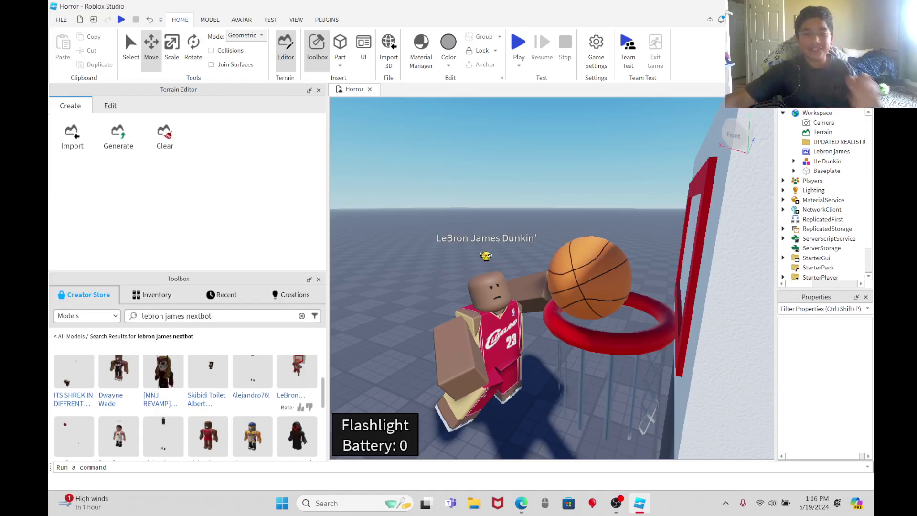
Delete the dunking LeBron model with its hoop from the workspace.
{"action": "left_click", "coordinate": [493, 272]}
{"action": "key", "text": "Delete"}
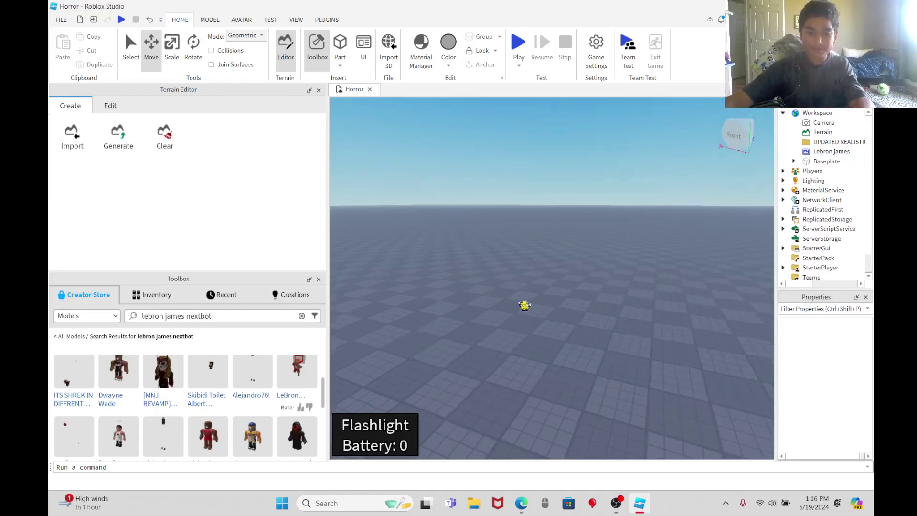
{"action": "right_click_drag", "start_coordinate": [524, 303], "coordinate": [526, 305]}
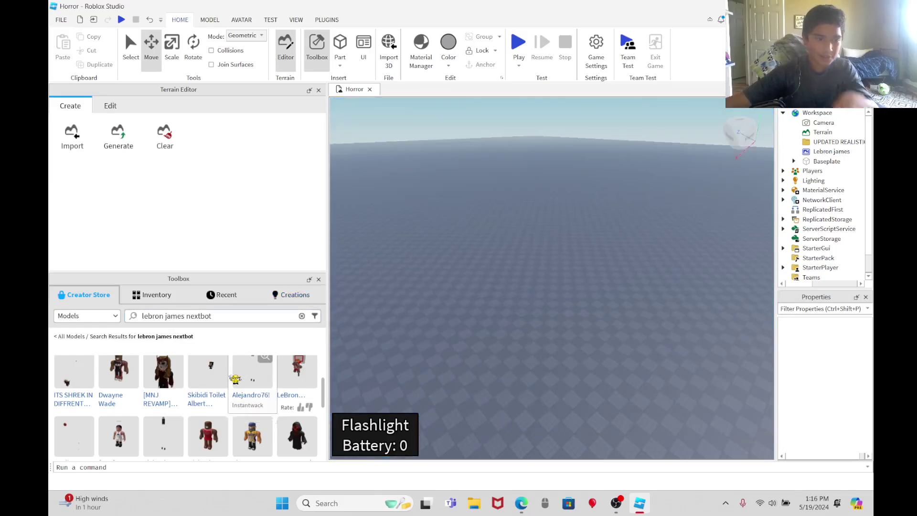
Insert the "lebron" model onto the baseplate again and rotate it about its vertical axis to orientation 0, 0, 0.
{"action": "scroll", "coordinate": [150, 381], "scroll_direction": "up", "scroll_amount": 2}
{"action": "left_click_drag", "start_coordinate": [150, 382], "coordinate": [424, 253]}
{"action": "left_click", "coordinate": [193, 47]}
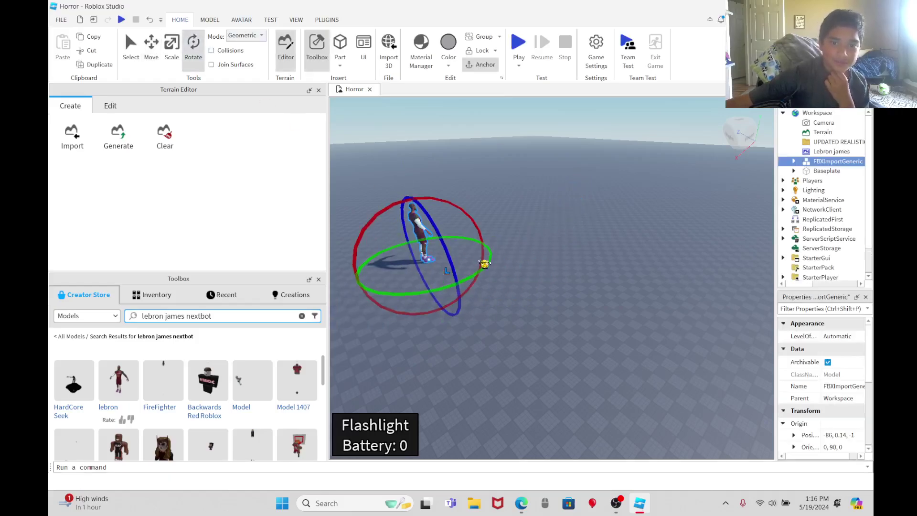
{"action": "left_click_drag", "start_coordinate": [482, 274], "coordinate": [361, 296]}
Scale the LeBron model up until it towers gigantically over the baseplate.
{"action": "left_click", "coordinate": [171, 48]}
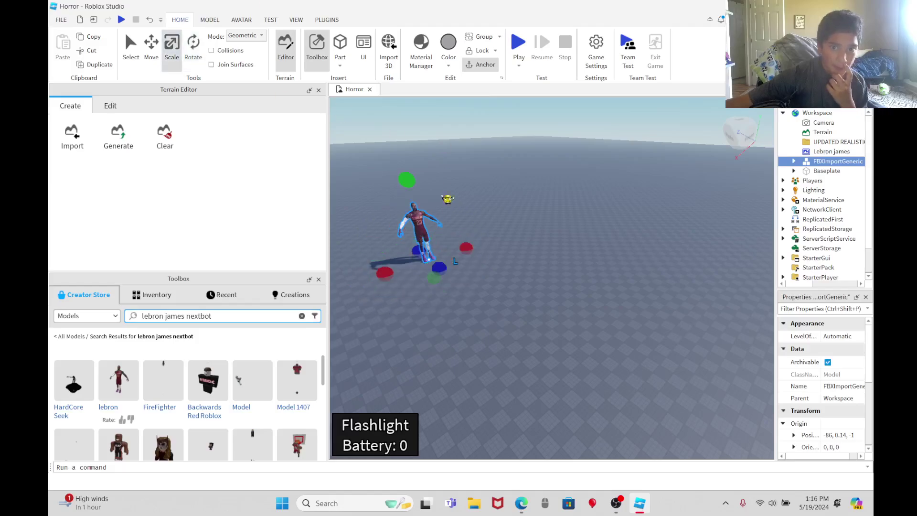
{"action": "left_click_drag", "start_coordinate": [467, 248], "coordinate": [612, 194]}
{"action": "right_click_drag", "start_coordinate": [612, 194], "coordinate": [623, 195]}
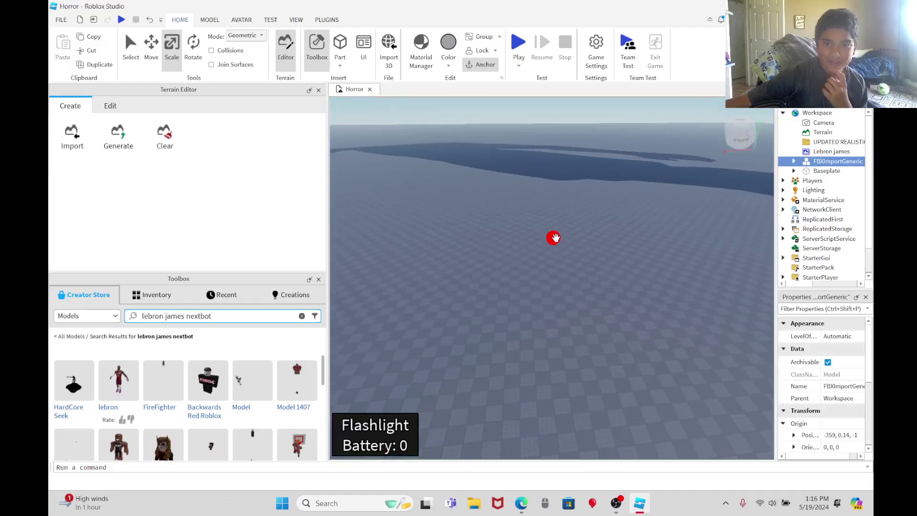
{"action": "left_click_drag", "start_coordinate": [554, 238], "coordinate": [315, 234]}
{"action": "right_click_drag", "start_coordinate": [550, 215], "coordinate": [581, 327]}
{"action": "right_click_drag", "start_coordinate": [562, 270], "coordinate": [615, 280]}
{"action": "left_click_drag", "start_coordinate": [592, 276], "coordinate": [406, 200]}
{"action": "right_click_drag", "start_coordinate": [553, 211], "coordinate": [592, 228]}
{"action": "key", "text": "w"}
{"action": "left_click_drag", "start_coordinate": [655, 259], "coordinate": [692, 248]}
{"action": "right_click_drag", "start_coordinate": [662, 243], "coordinate": [583, 206]}
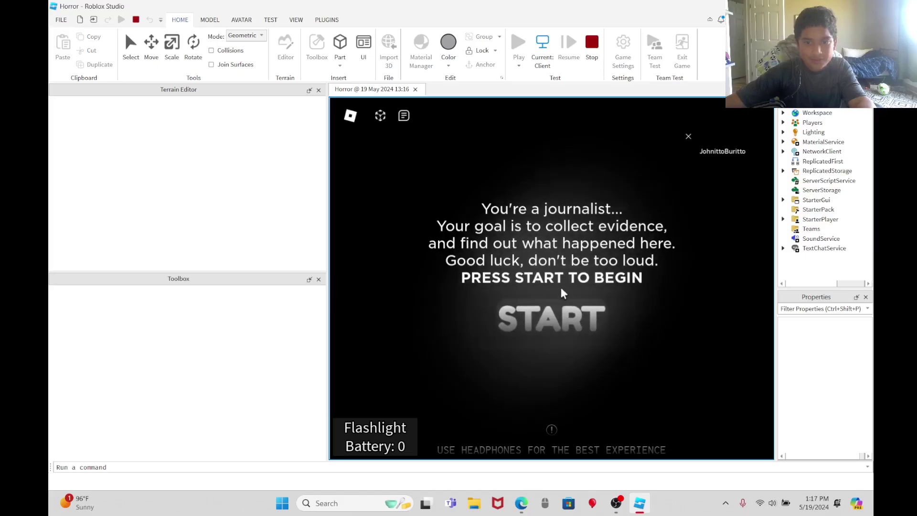
Test the game from its start screen and in-game menu, and stop the playtest.
{"action": "left_click", "coordinate": [555, 289]}
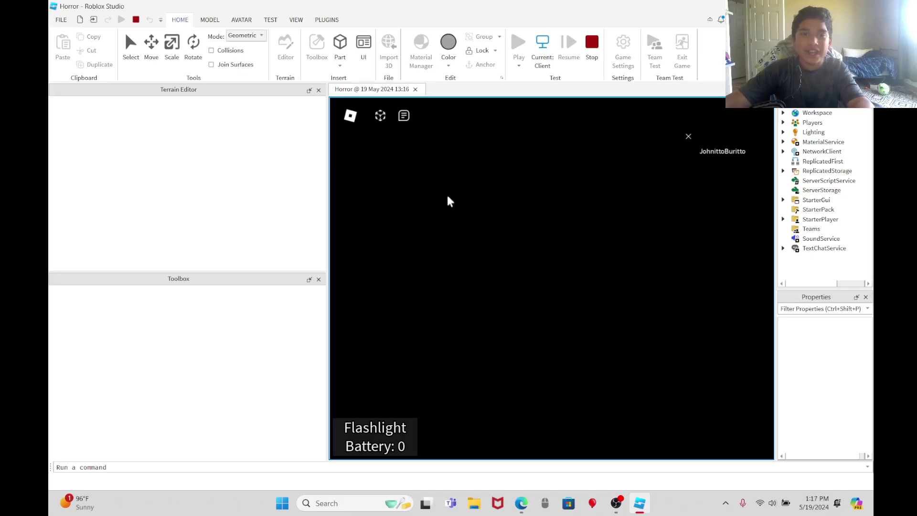
{"action": "left_click", "coordinate": [378, 114]}
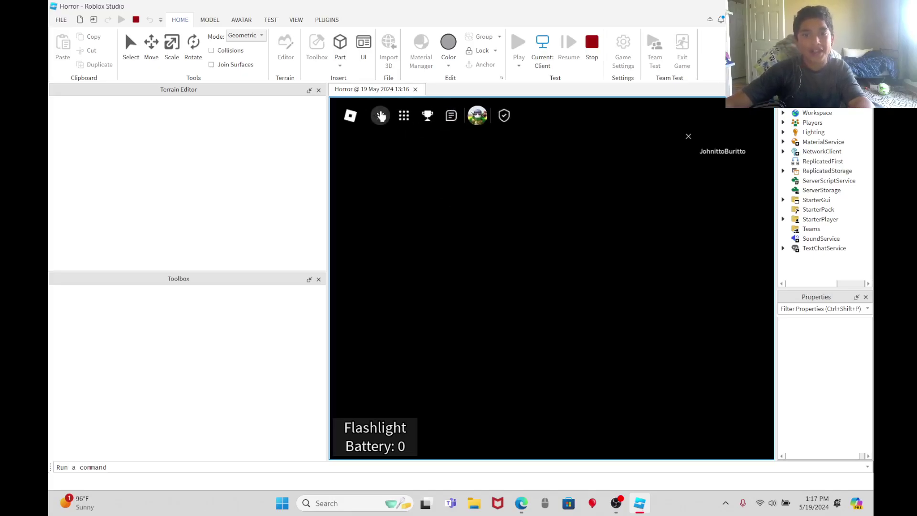
{"action": "left_click", "coordinate": [504, 121]}
{"action": "left_click", "coordinate": [504, 122]}
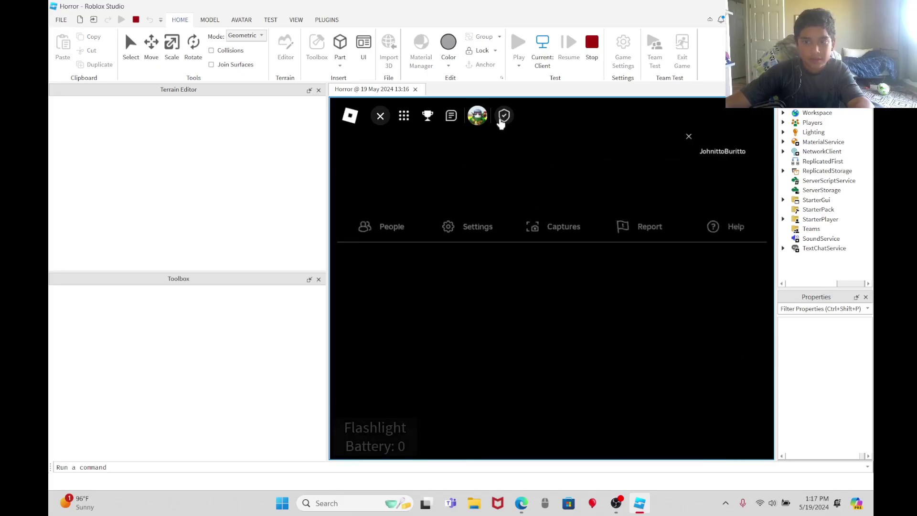
{"action": "left_click", "coordinate": [380, 115]}
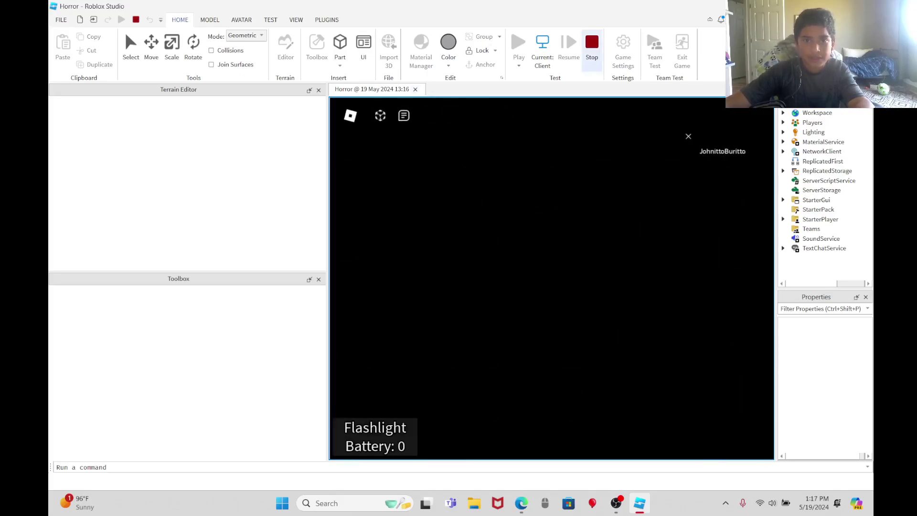
{"action": "left_click", "coordinate": [592, 46]}
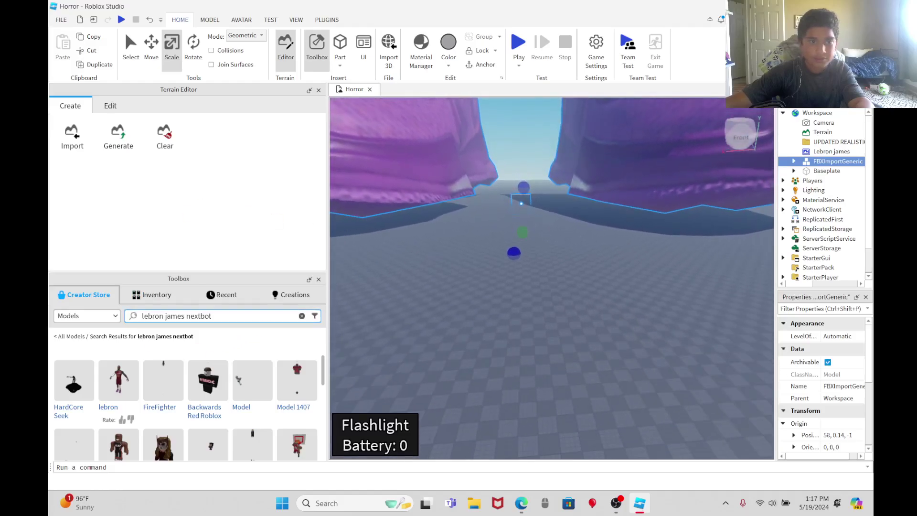
Search the Creator Store models for "spawn palte" in place of the previous search.
{"action": "left_click", "coordinate": [302, 315]}
{"action": "type", "text": "spawn palte"}
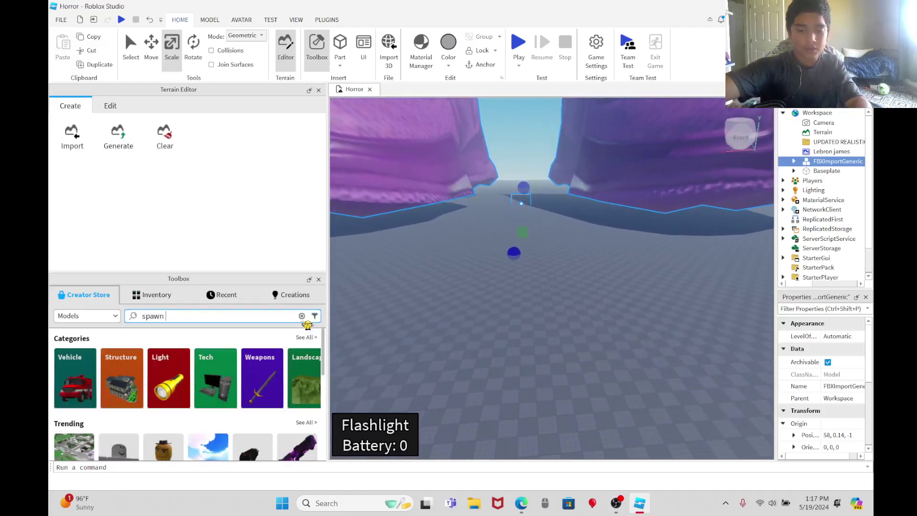
{"action": "key", "text": "Return"}
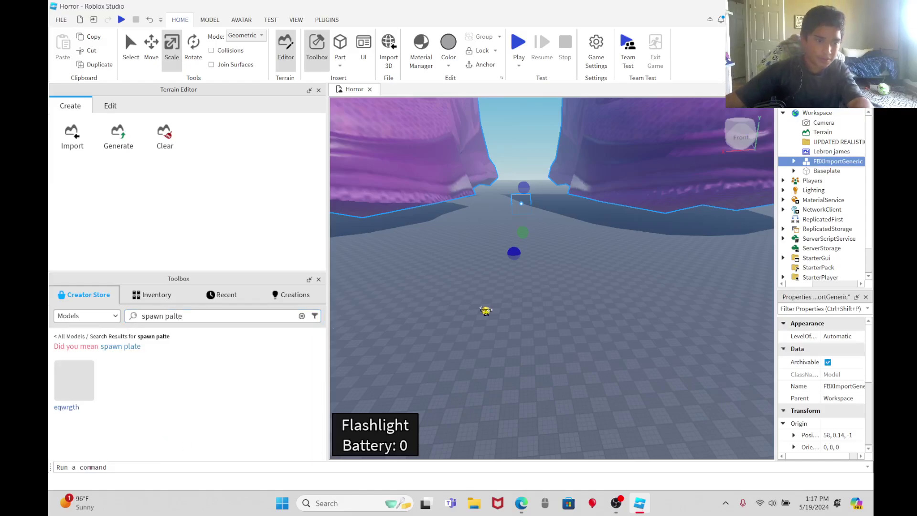
Search the Creator Store models for "spawn" and insert the neutral spawn model onto the baseplate.
{"action": "left_click", "coordinate": [302, 315]}
{"action": "type", "text": "spawn"}
{"action": "key", "text": "Return"}
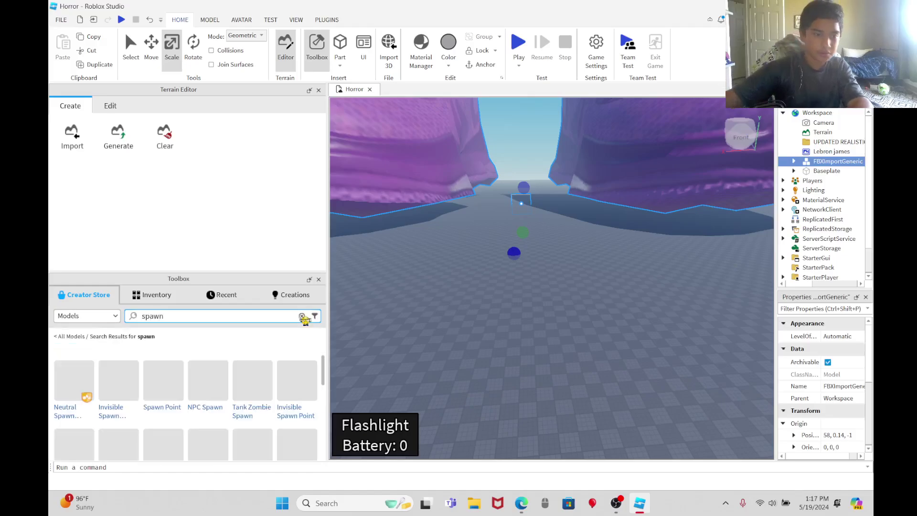
{"action": "left_click", "coordinate": [93, 386]}
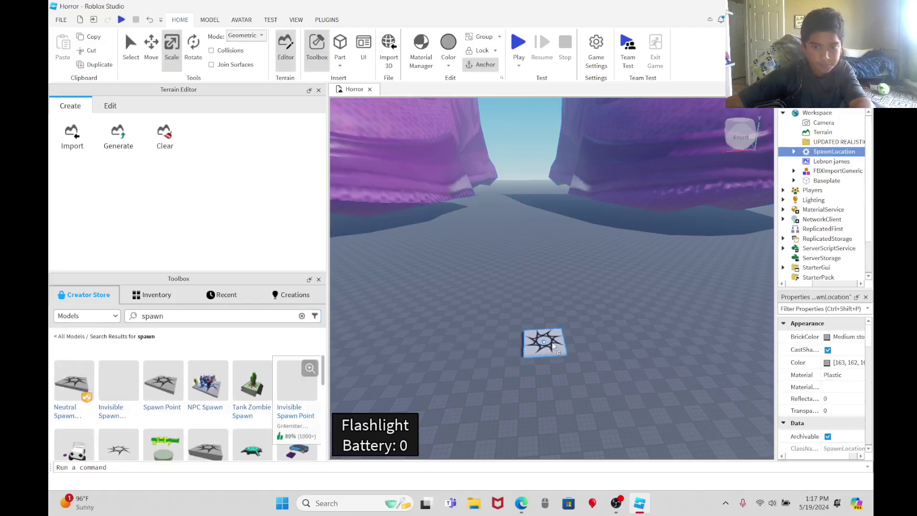
Playtest the game by beginning from its start screen, and stop the playtest.
{"action": "key", "text": "F5"}
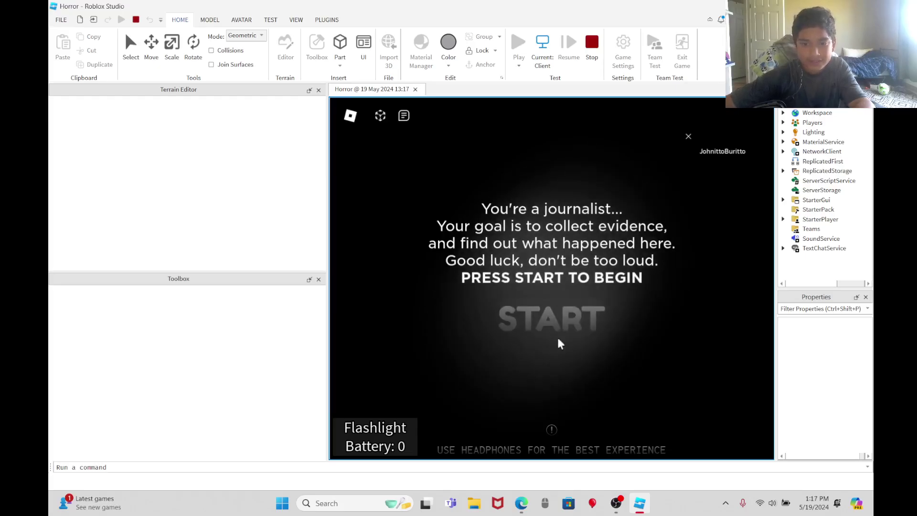
{"action": "left_click", "coordinate": [557, 321]}
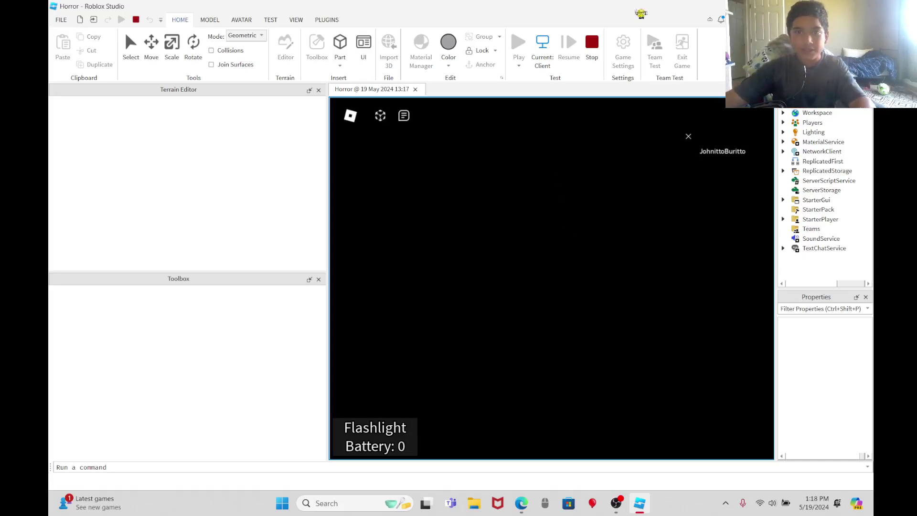
{"action": "left_click", "coordinate": [592, 44]}
Examine the giant LeBron model from its feet up to its jersey and outstretched arms.
{"action": "mouse_move", "coordinate": [528, 237]}
{"action": "right_mouse_down"}
{"action": "mouse_move", "coordinate": [554, 225]}
{"action": "mouse_move", "coordinate": [541, 225]}
{"action": "right_mouse_up"}
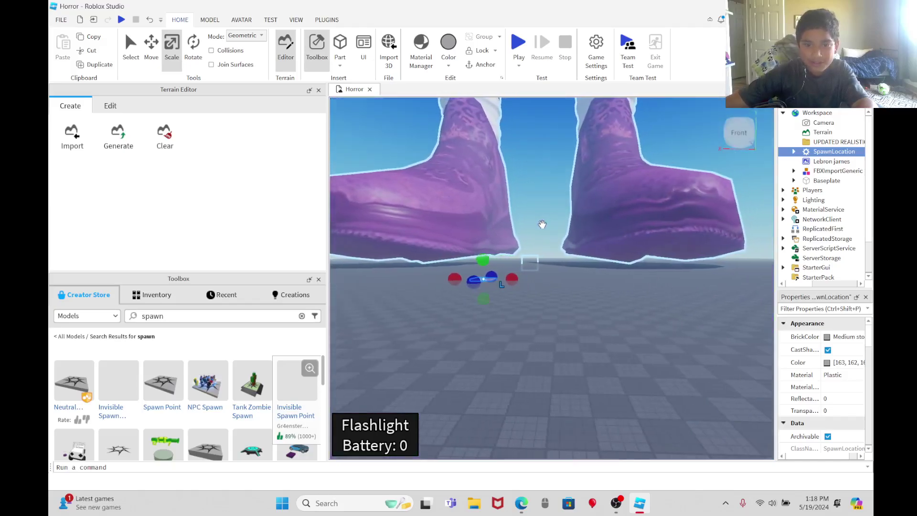
{"action": "left_click", "coordinate": [545, 273]}
{"action": "left_click", "coordinate": [566, 234]}
{"action": "right_click_drag", "start_coordinate": [582, 289], "coordinate": [647, 251]}
{"action": "left_click_drag", "start_coordinate": [657, 245], "coordinate": [719, 234]}
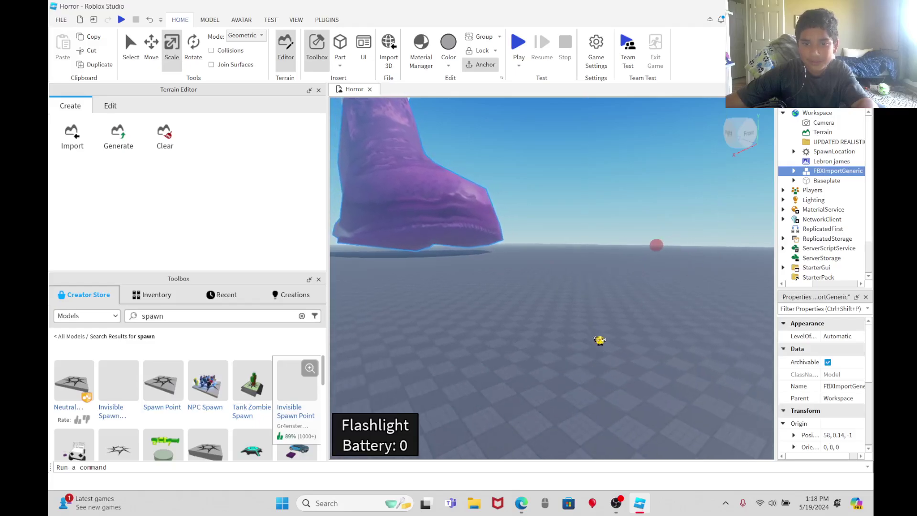
{"action": "left_click", "coordinate": [600, 340]}
{"action": "mouse_move", "coordinate": [600, 340]}
{"action": "right_mouse_down"}
{"action": "mouse_move", "coordinate": [592, 331]}
{"action": "mouse_move", "coordinate": [600, 340]}
{"action": "right_mouse_up"}
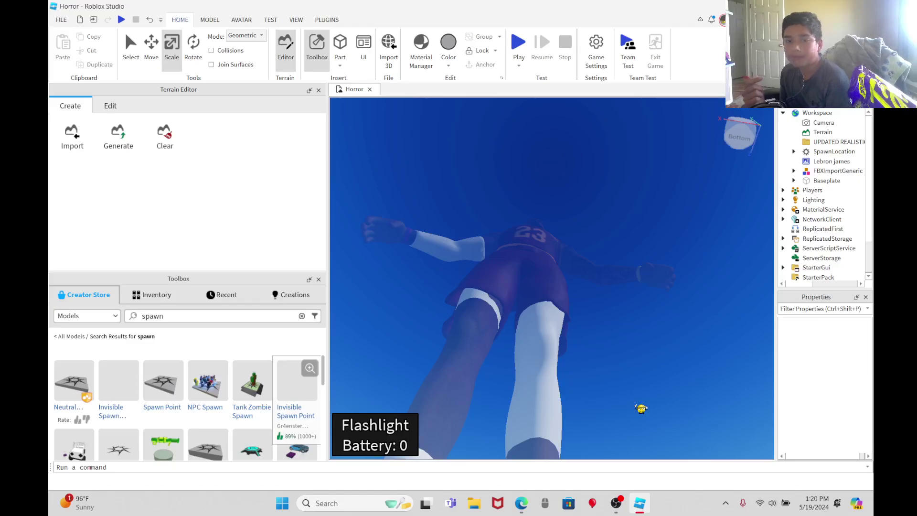
{"action": "right_click_drag", "start_coordinate": [644, 359], "coordinate": [629, 357]}
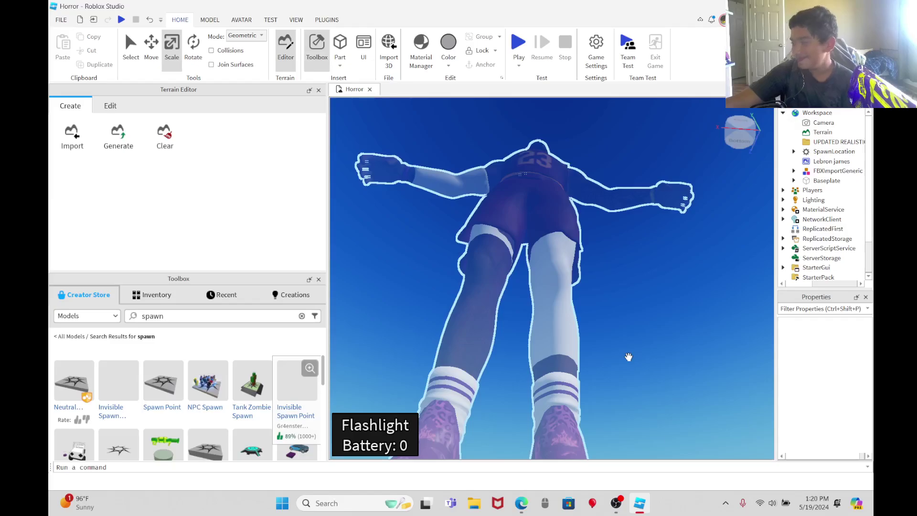
{"action": "right_click_drag", "start_coordinate": [628, 357], "coordinate": [636, 356]}
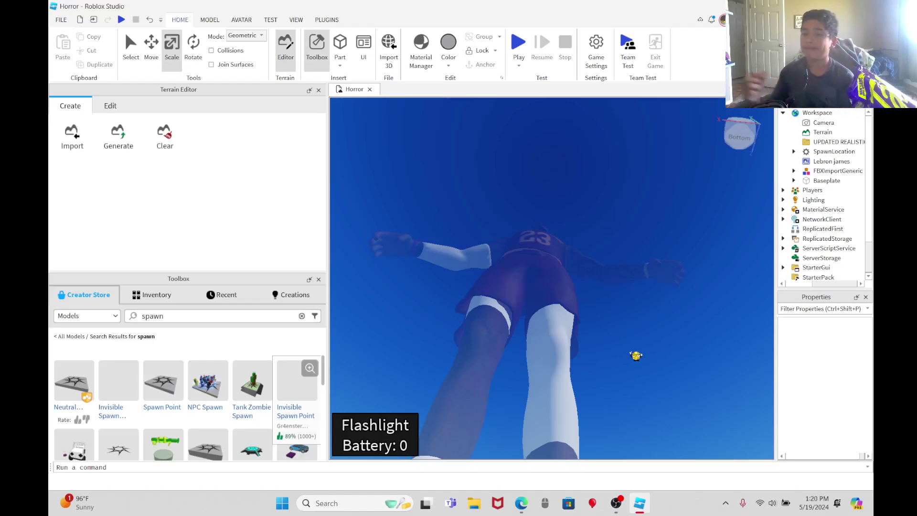
{"action": "mouse_move", "coordinate": [706, 342]}
{"action": "right_mouse_down"}
{"action": "mouse_move", "coordinate": [699, 338]}
{"action": "mouse_move", "coordinate": [707, 342]}
{"action": "right_mouse_up"}
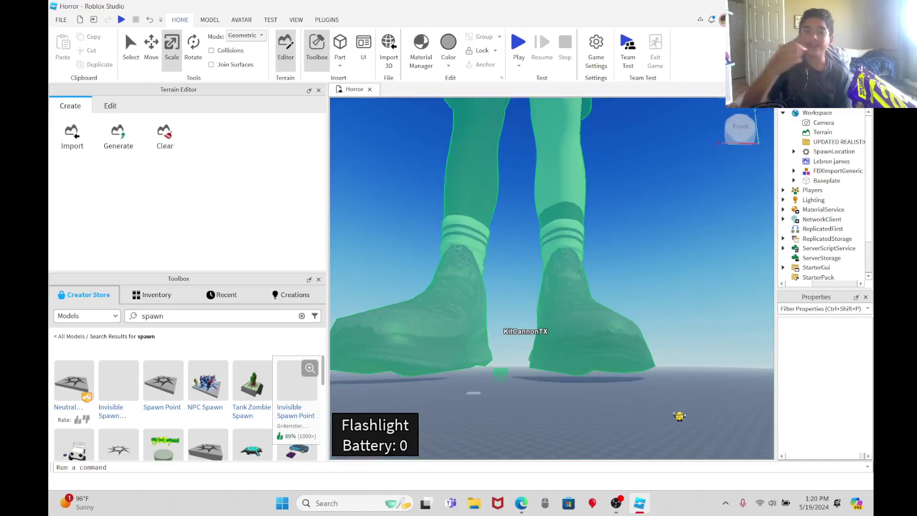
Delete the giant LeBron model from the workspace and try to undo the latest changes.
{"action": "key", "text": "Delete"}
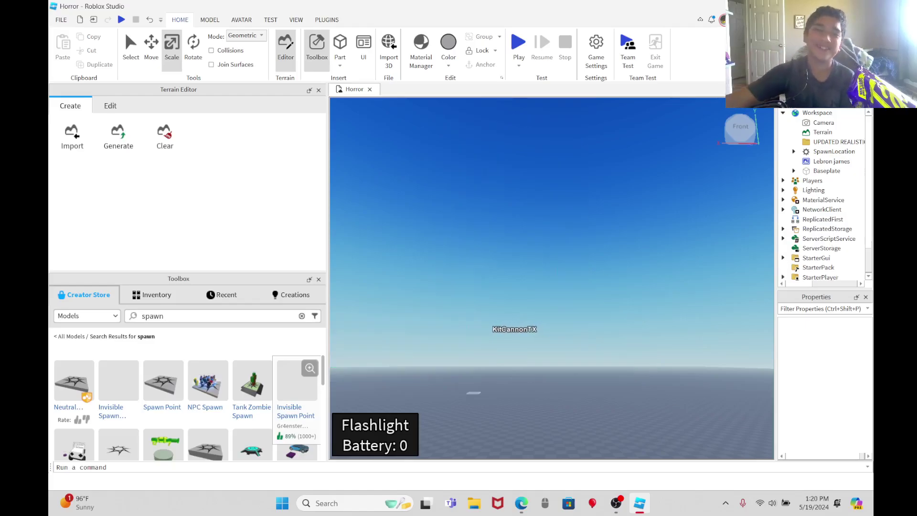
{"action": "left_click", "coordinate": [150, 20]}
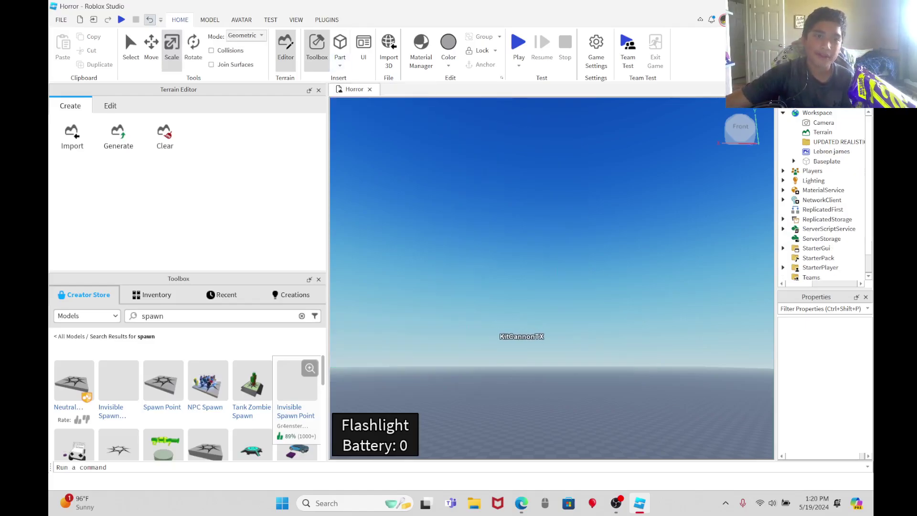
{"action": "left_click", "coordinate": [150, 19]}
{"action": "left_click", "coordinate": [150, 19]}
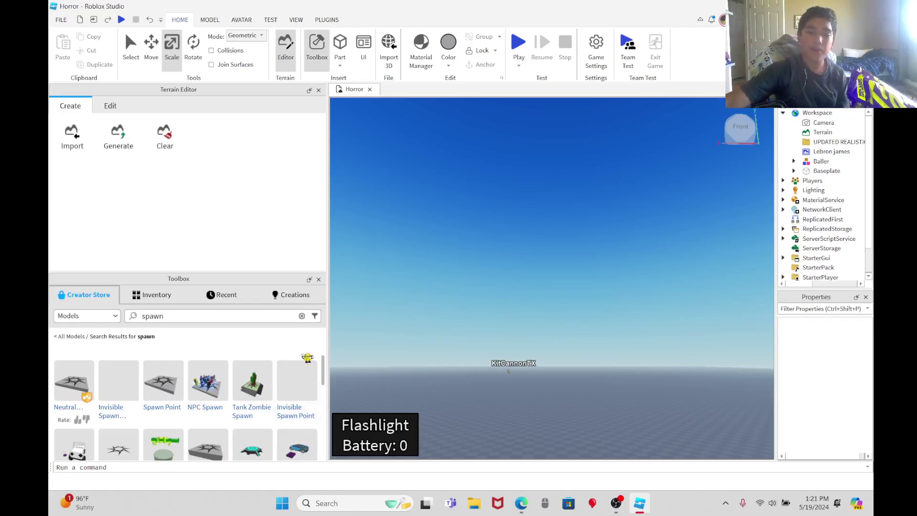
Delete the Baller character model from the baseplate and undo the deletion.
{"action": "right_click_drag", "start_coordinate": [635, 379], "coordinate": [635, 378]}
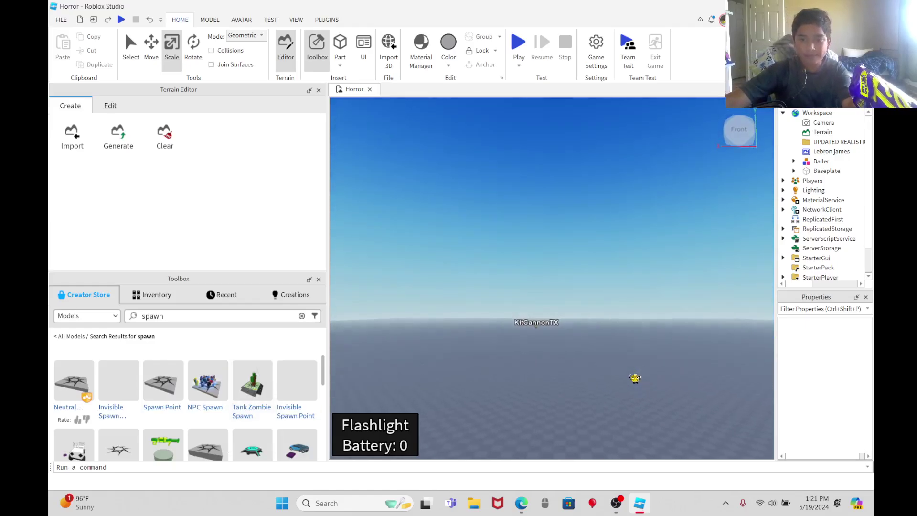
{"action": "right_click_drag", "start_coordinate": [635, 378], "coordinate": [635, 378]}
{"action": "key", "text": "w"}
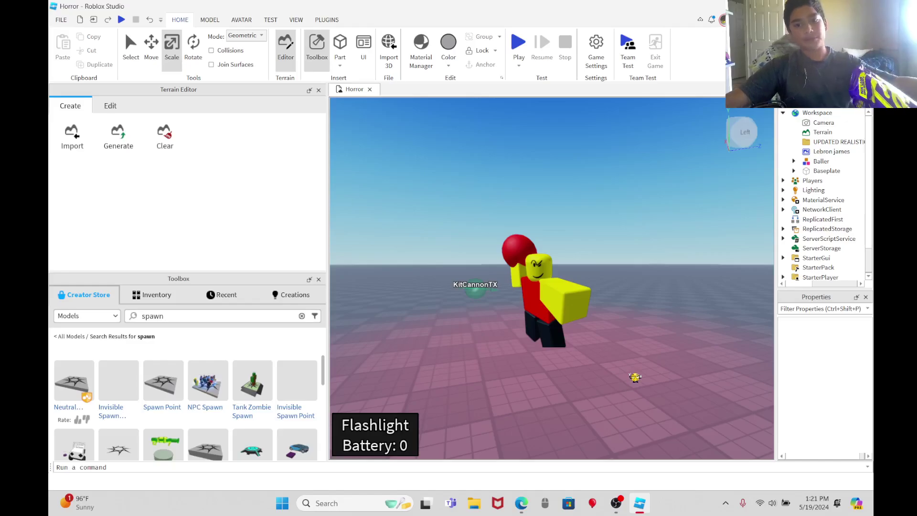
{"action": "scroll", "coordinate": [488, 291], "scroll_direction": "up", "scroll_amount": 5}
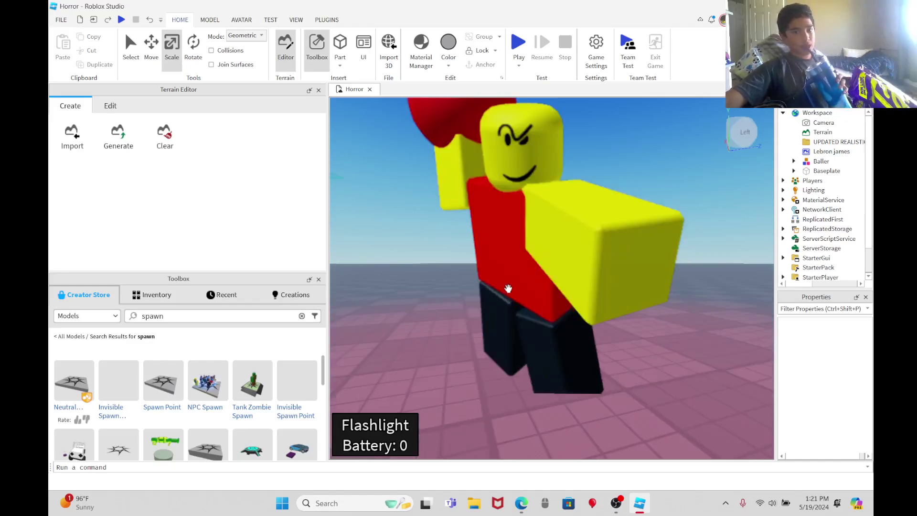
{"action": "left_click", "coordinate": [508, 288]}
{"action": "scroll", "coordinate": [508, 288], "scroll_direction": "down", "scroll_amount": 5}
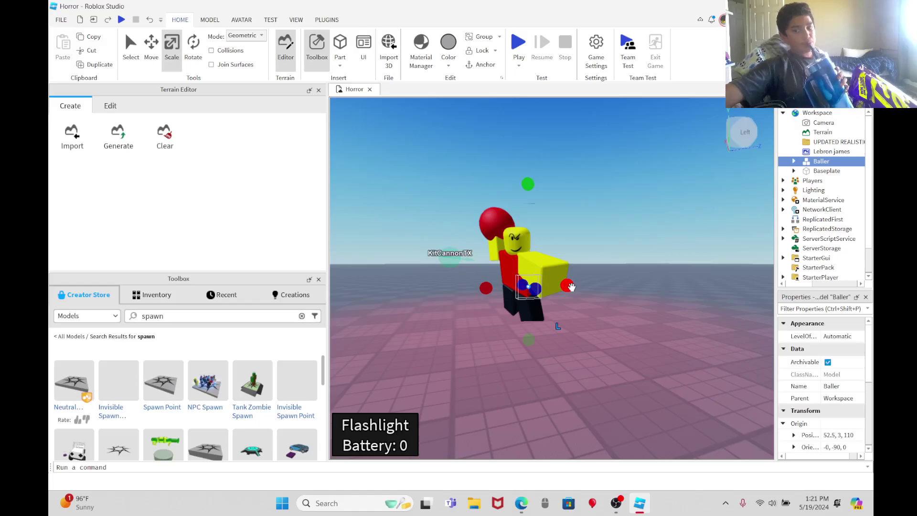
{"action": "key", "text": "Delete"}
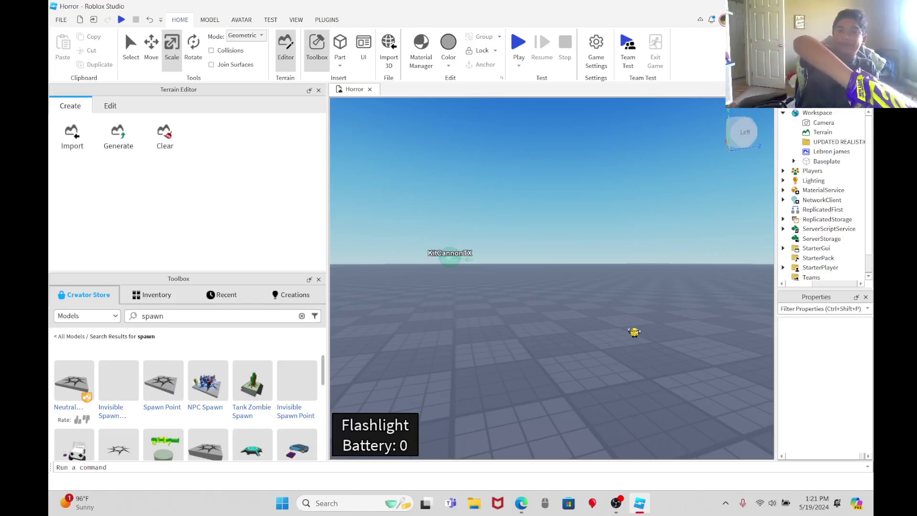
{"action": "key", "text": "ctrl+z"}
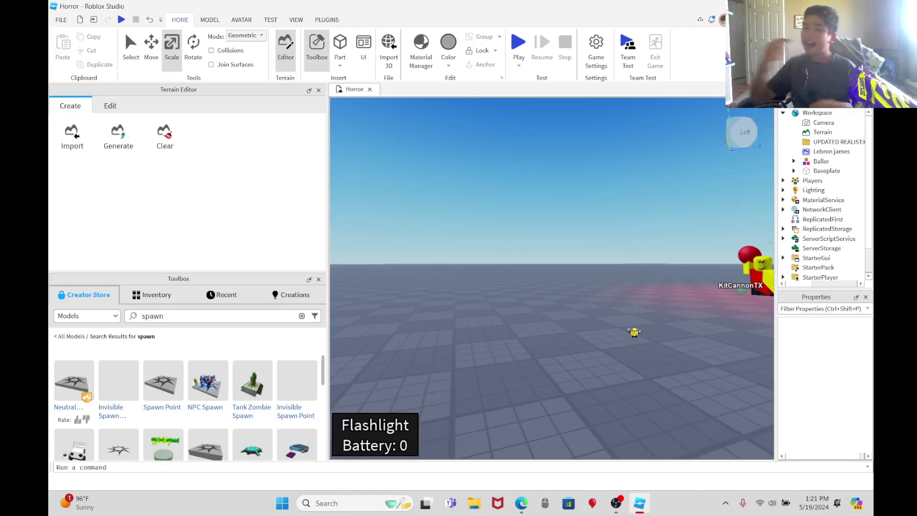
Examine the white panel and its face image on the baseplate from several angles and distances.
{"action": "key", "text": "w"}
{"action": "right_click_drag", "start_coordinate": [635, 333], "coordinate": [634, 332]}
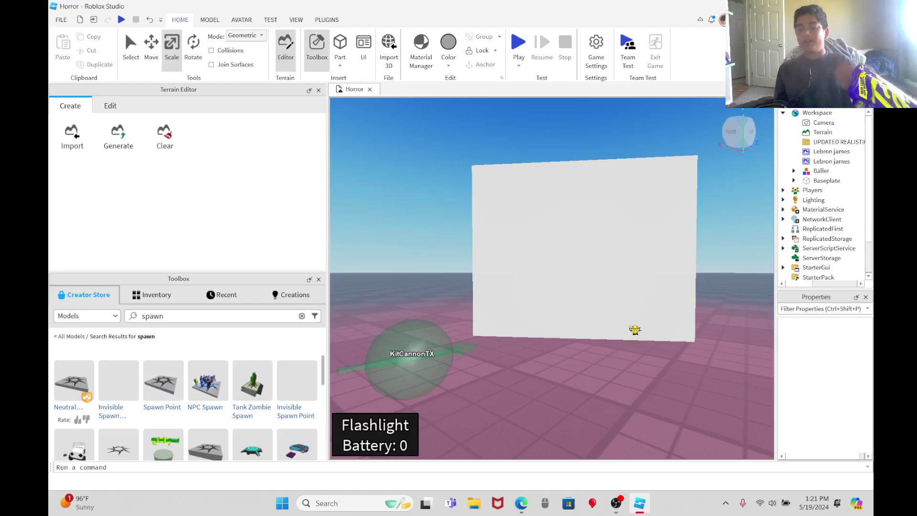
{"action": "right_click_drag", "start_coordinate": [635, 329], "coordinate": [635, 330]}
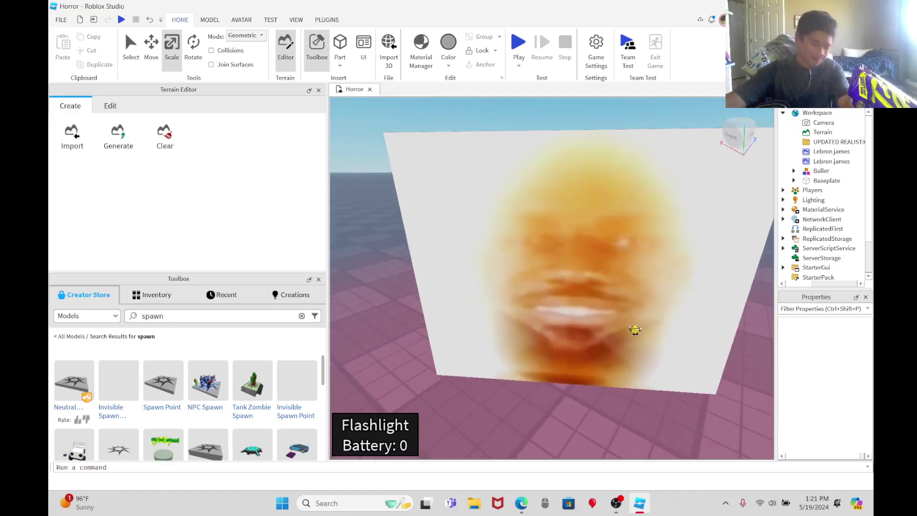
{"action": "scroll", "coordinate": [616, 330], "scroll_direction": "up", "scroll_amount": 4}
{"action": "right_click_drag", "start_coordinate": [624, 334], "coordinate": [624, 334]}
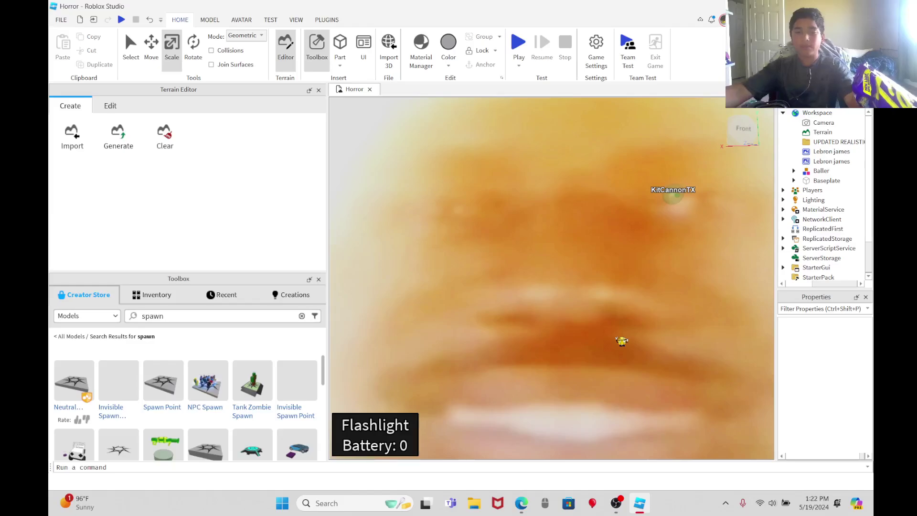
{"action": "scroll", "coordinate": [622, 341], "scroll_direction": "down", "scroll_amount": 3}
{"action": "scroll", "coordinate": [622, 342], "scroll_direction": "up", "scroll_amount": 5}
{"action": "scroll", "coordinate": [622, 341], "scroll_direction": "down", "scroll_amount": 3}
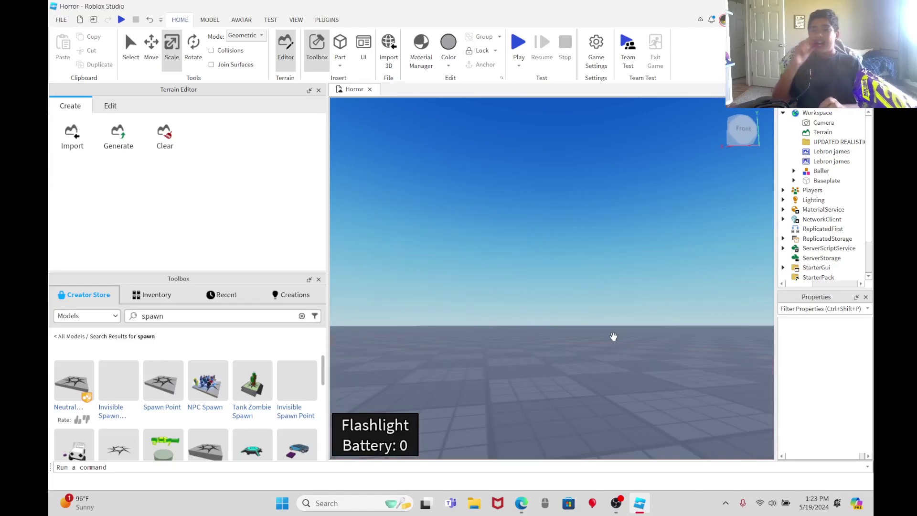
Move the Baller model with the face image across the baseplate to about position 97.5, 3, 211.
{"action": "right_click_drag", "start_coordinate": [614, 337], "coordinate": [620, 330]}
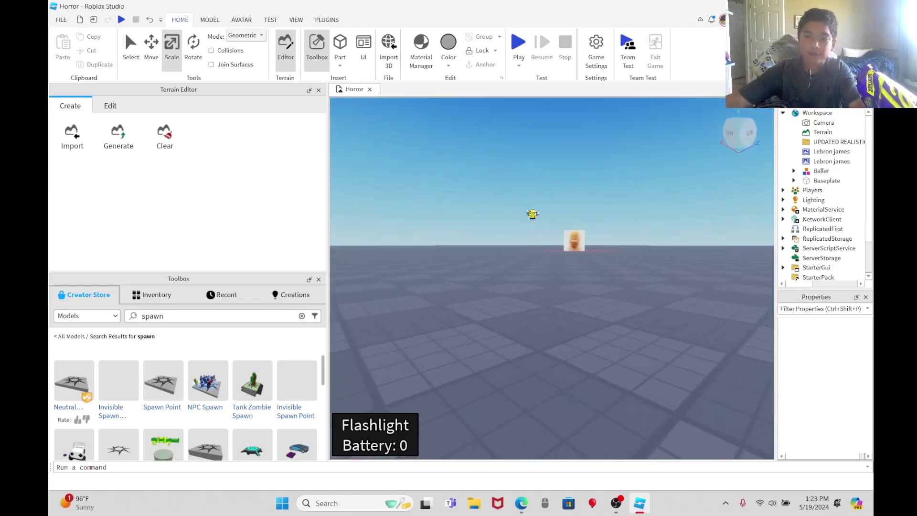
{"action": "left_click", "coordinate": [575, 240]}
{"action": "scroll", "coordinate": [576, 240], "scroll_direction": "up", "scroll_amount": 5}
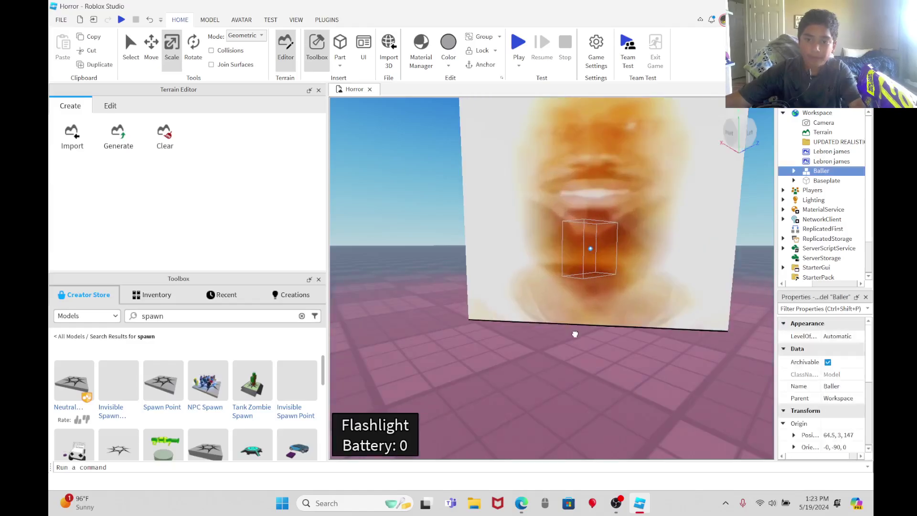
{"action": "left_click_drag", "start_coordinate": [576, 334], "coordinate": [563, 356]}
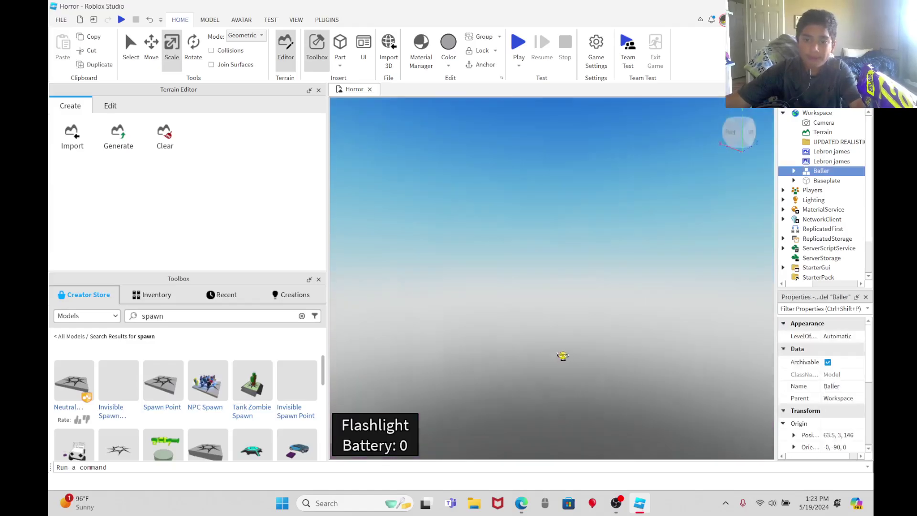
{"action": "right_click_drag", "start_coordinate": [563, 356], "coordinate": [562, 353]}
{"action": "left_click", "coordinate": [560, 357]}
{"action": "right_click_drag", "start_coordinate": [576, 316], "coordinate": [592, 238]}
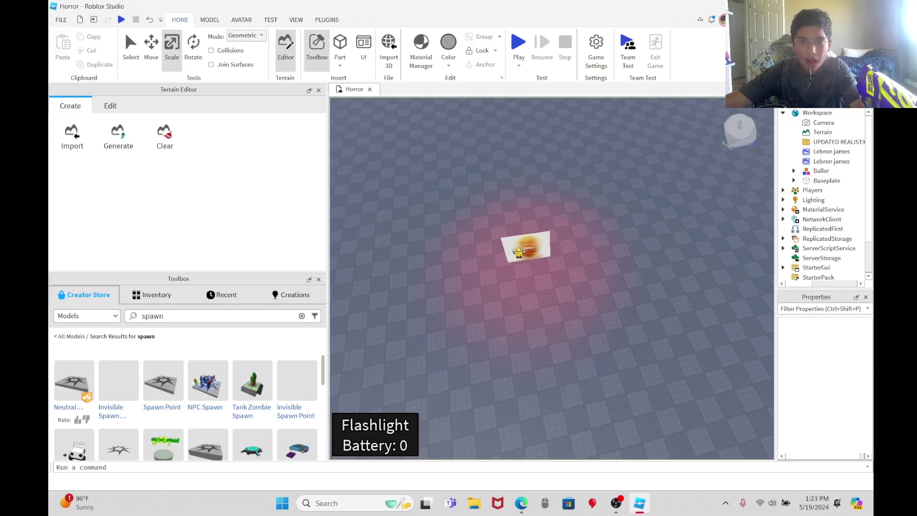
{"action": "left_click_drag", "start_coordinate": [518, 252], "coordinate": [551, 219]}
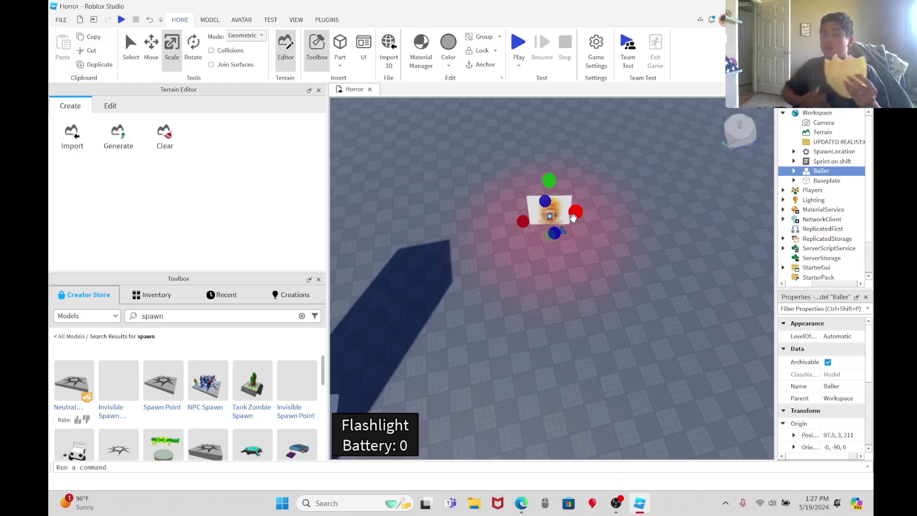
Move the tall spawn location block onto the red-lit area around the Baller model.
{"action": "right_click_drag", "start_coordinate": [575, 211], "coordinate": [621, 238]}
{"action": "left_click_drag", "start_coordinate": [655, 256], "coordinate": [593, 420]}
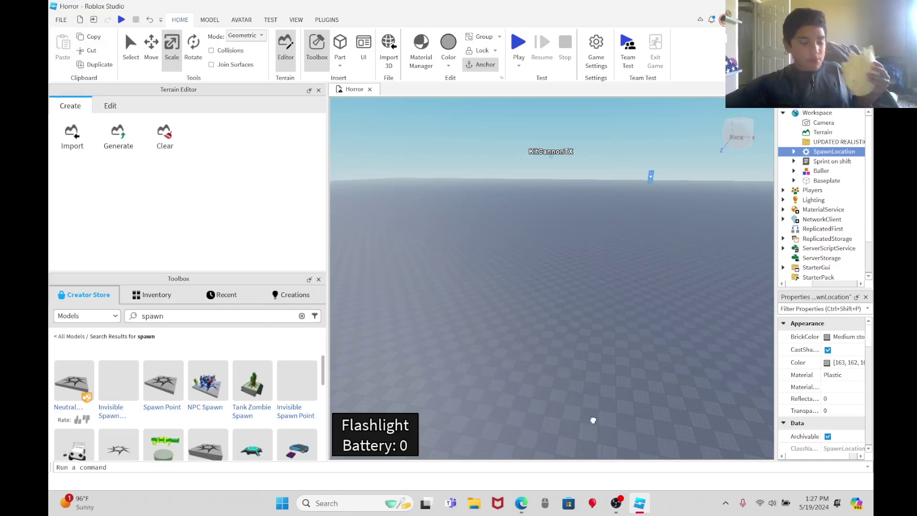
{"action": "left_click_drag", "start_coordinate": [214, 107], "coordinate": [557, 264]}
{"action": "left_click", "coordinate": [666, 282]}
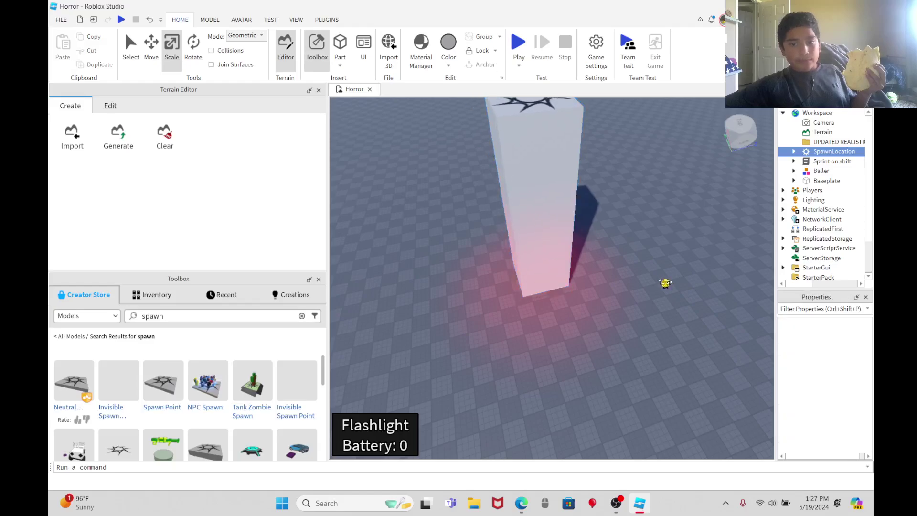
{"action": "right_click_drag", "start_coordinate": [666, 282], "coordinate": [666, 280]}
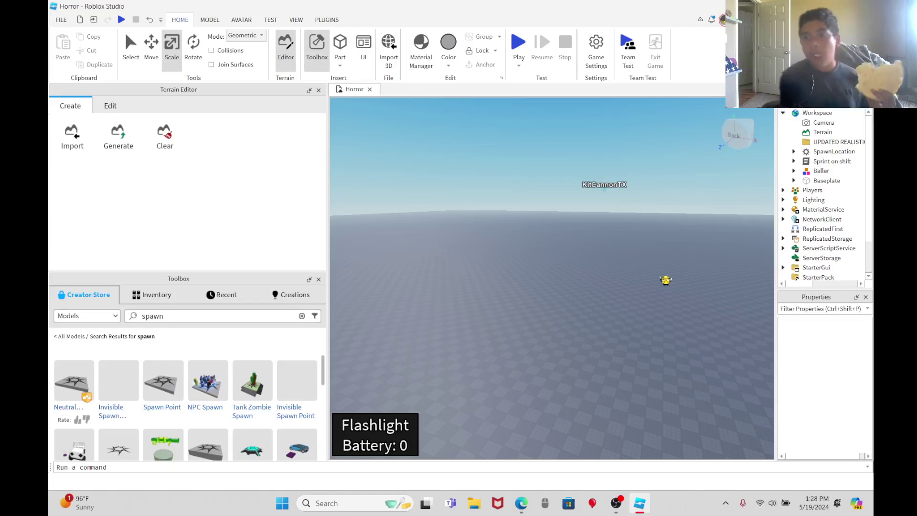
Expand MaterialService to view the material pack it contains.
{"action": "left_click", "coordinate": [823, 210]}
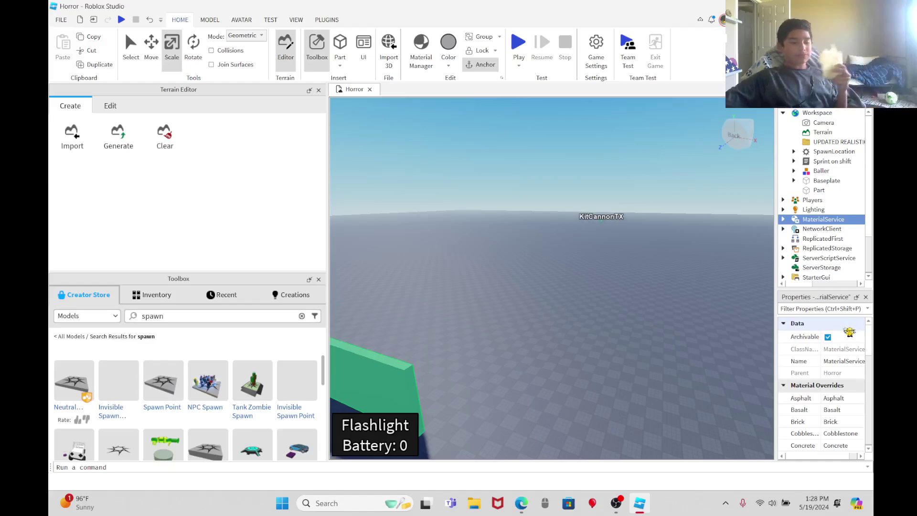
{"action": "right_click_drag", "start_coordinate": [718, 283], "coordinate": [709, 283]}
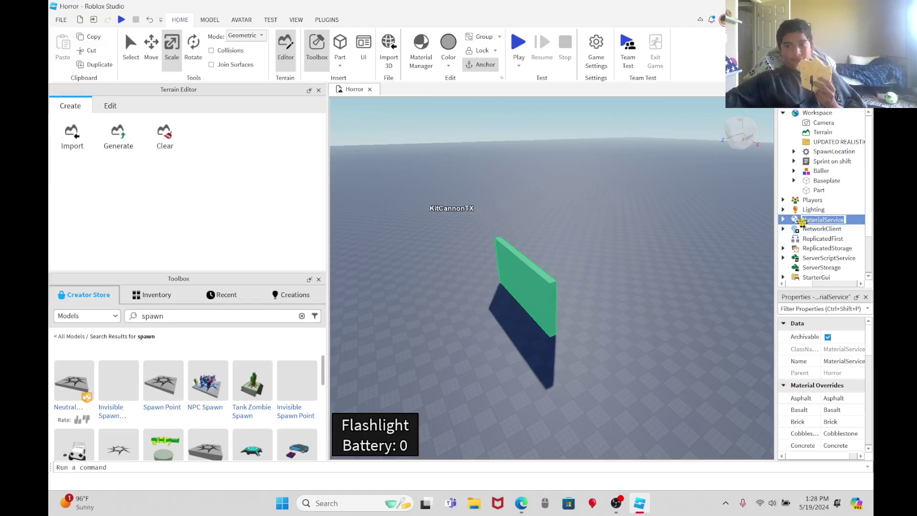
{"action": "left_click", "coordinate": [784, 219]}
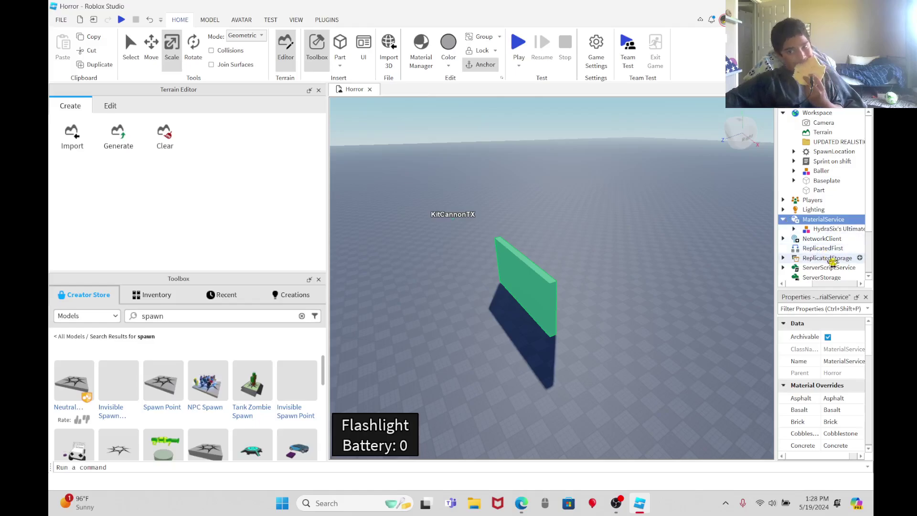
{"action": "left_click", "coordinate": [814, 190]}
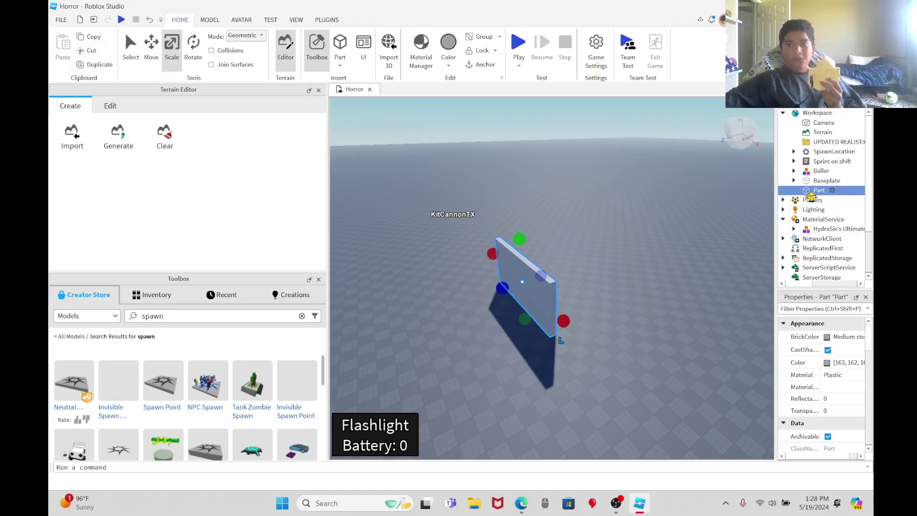
{"action": "left_click", "coordinate": [695, 275]}
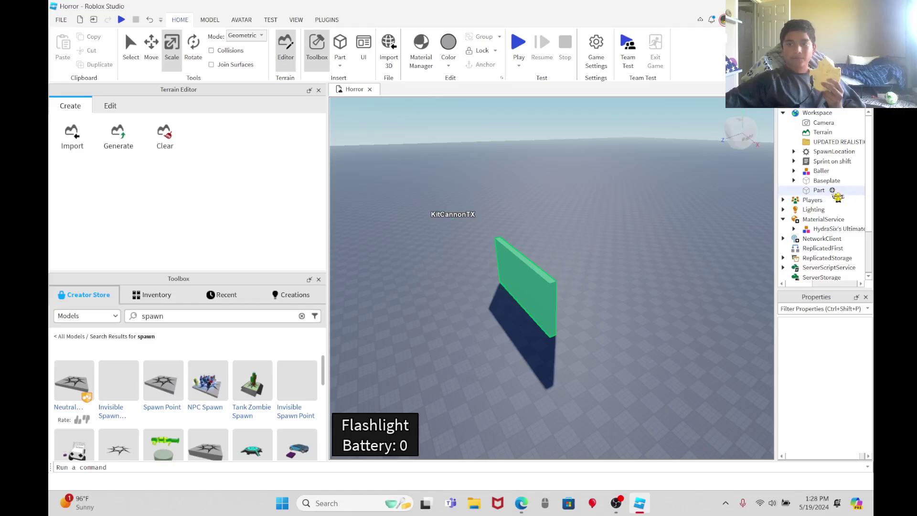
{"action": "left_click", "coordinate": [833, 190]}
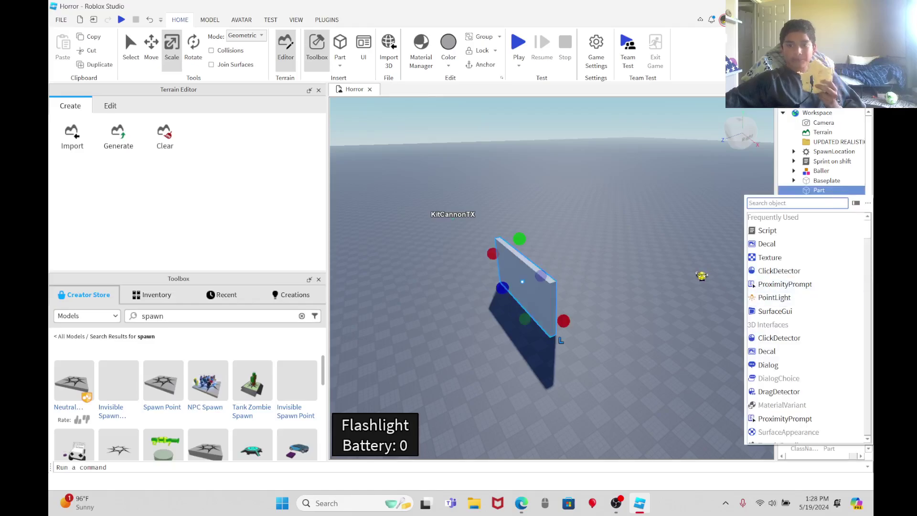
{"action": "left_click", "coordinate": [702, 275]}
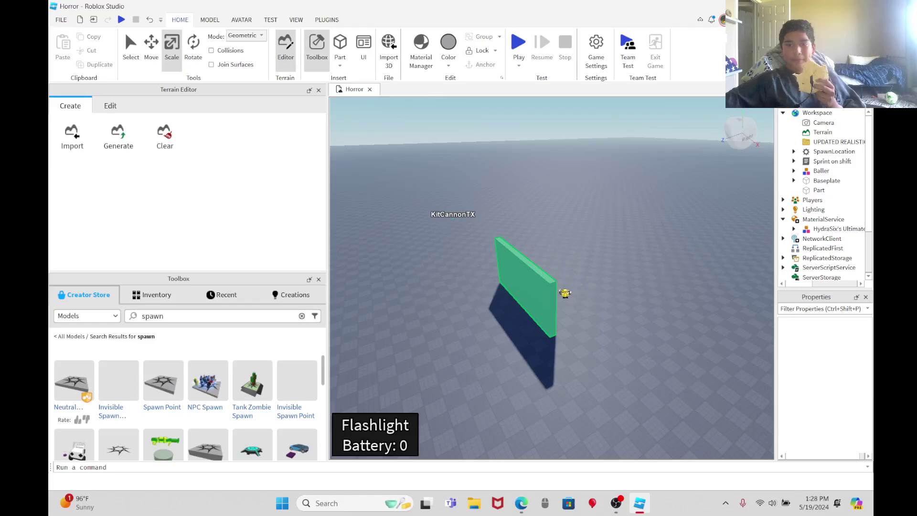
Move the standing wall part away from the middle to a different spot on the baseplate and select it.
{"action": "left_click_drag", "start_coordinate": [542, 289], "coordinate": [400, 242]}
{"action": "left_click", "coordinate": [526, 225]}
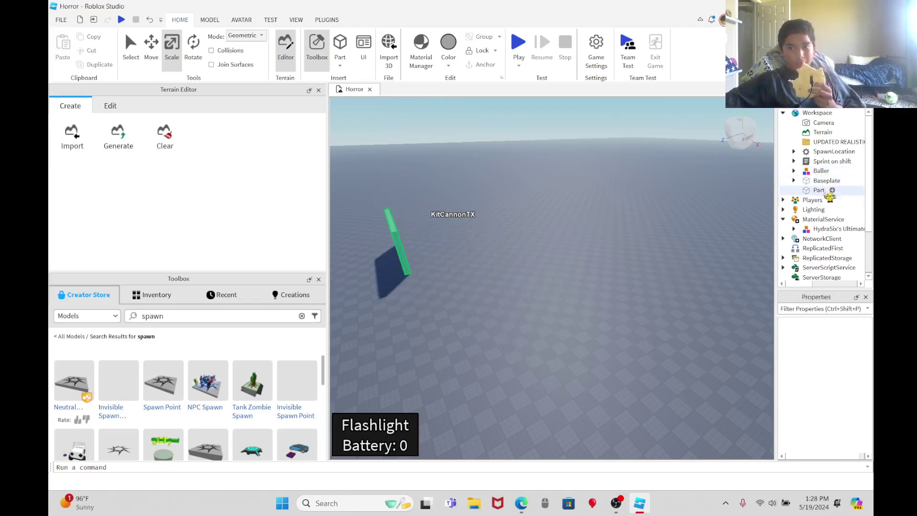
{"action": "left_click", "coordinate": [816, 191]}
{"action": "left_click_drag", "start_coordinate": [813, 193], "coordinate": [585, 305]}
{"action": "left_click_drag", "start_coordinate": [790, 258], "coordinate": [791, 334]}
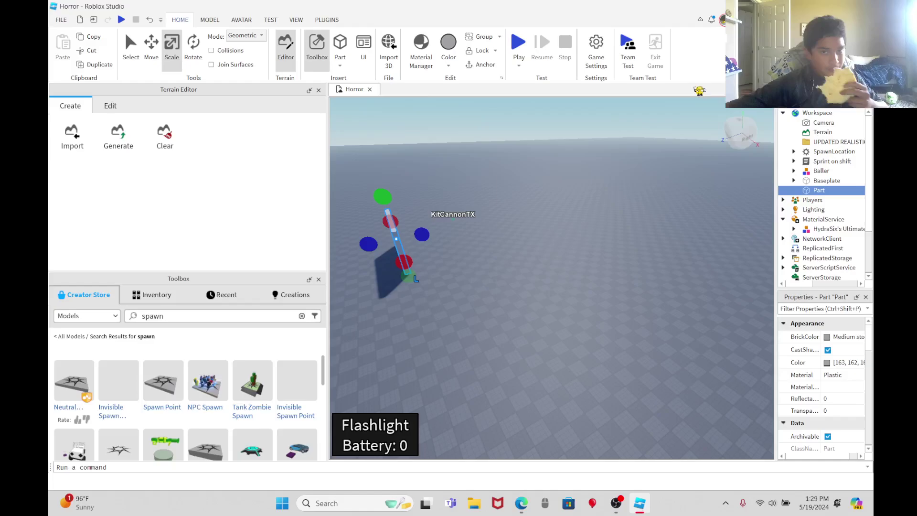
Insert a block part and scale it upward and lengthwise into a very long wall.
{"action": "left_click", "coordinate": [339, 65]}
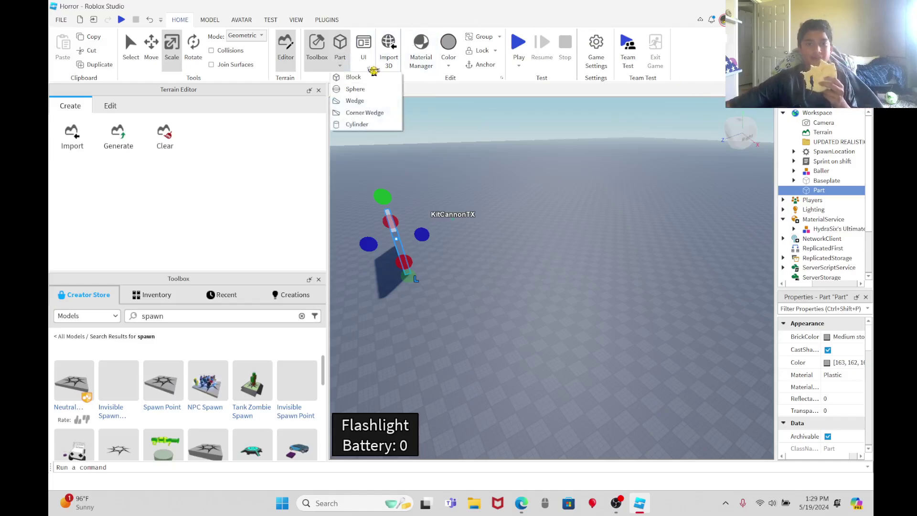
{"action": "left_click", "coordinate": [363, 79]}
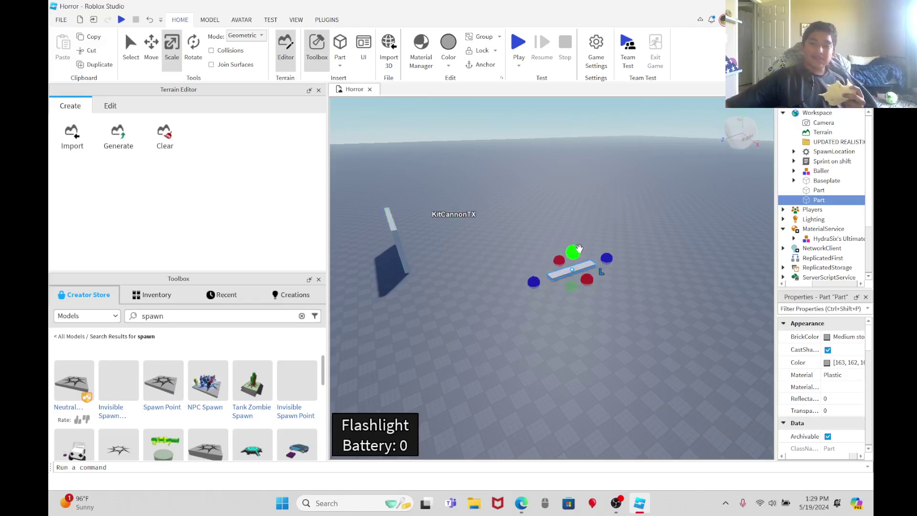
{"action": "left_click_drag", "start_coordinate": [572, 252], "coordinate": [568, 194]}
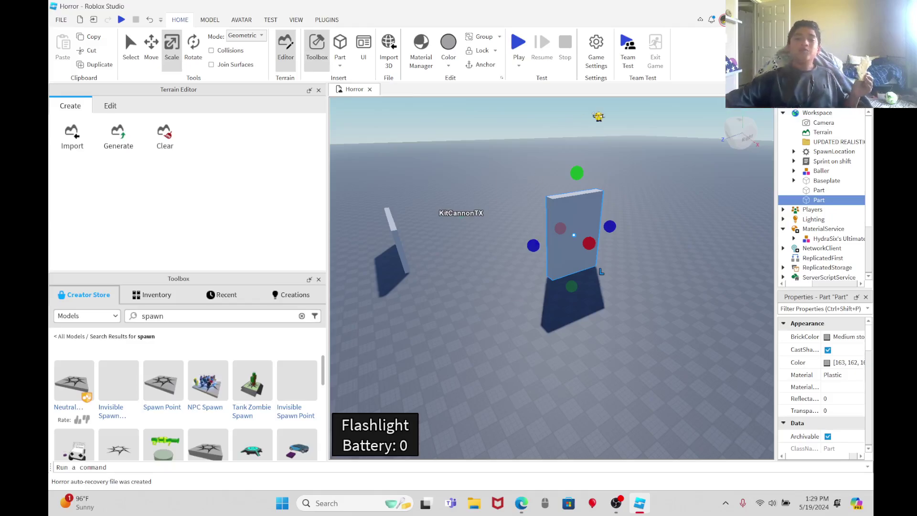
{"action": "left_click_drag", "start_coordinate": [533, 246], "coordinate": [360, 128]}
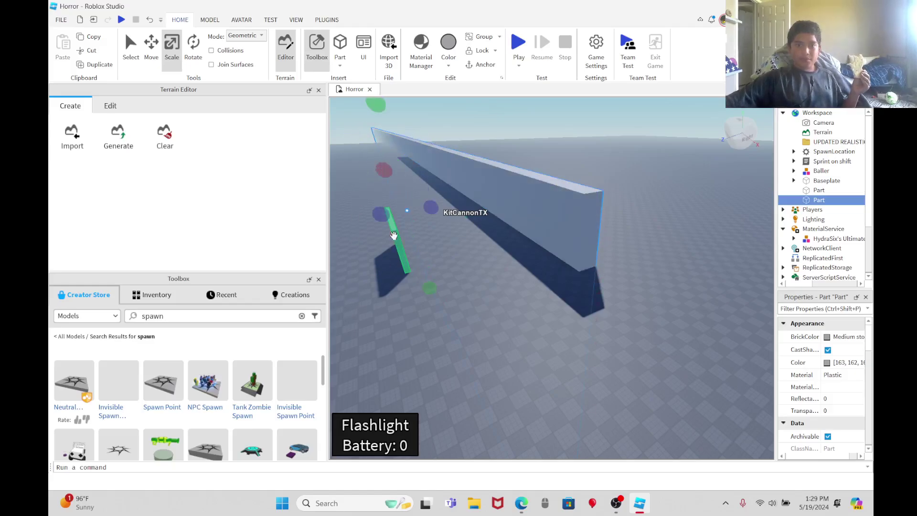
{"action": "left_click_drag", "start_coordinate": [381, 214], "coordinate": [336, 227]}
{"action": "left_click_drag", "start_coordinate": [430, 210], "coordinate": [599, 166]}
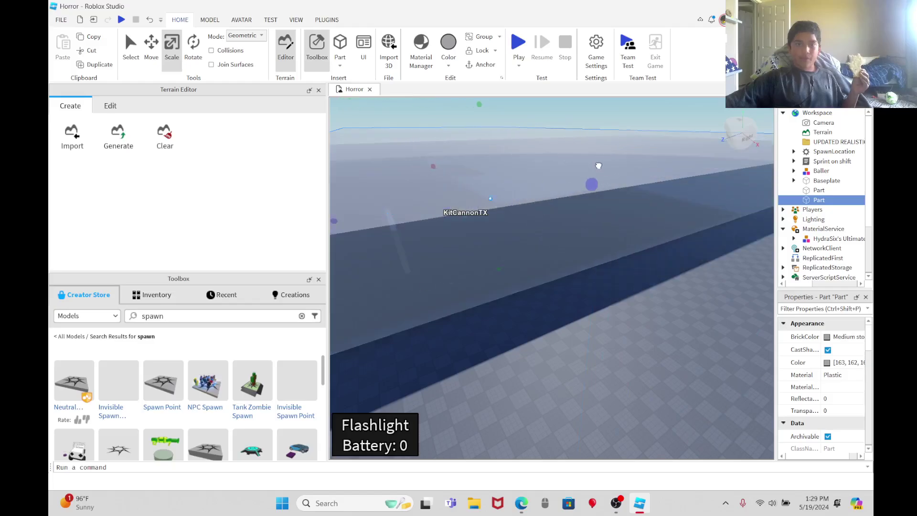
Delete the oversized long wall part from the baseplate.
{"action": "left_click", "coordinate": [667, 293]}
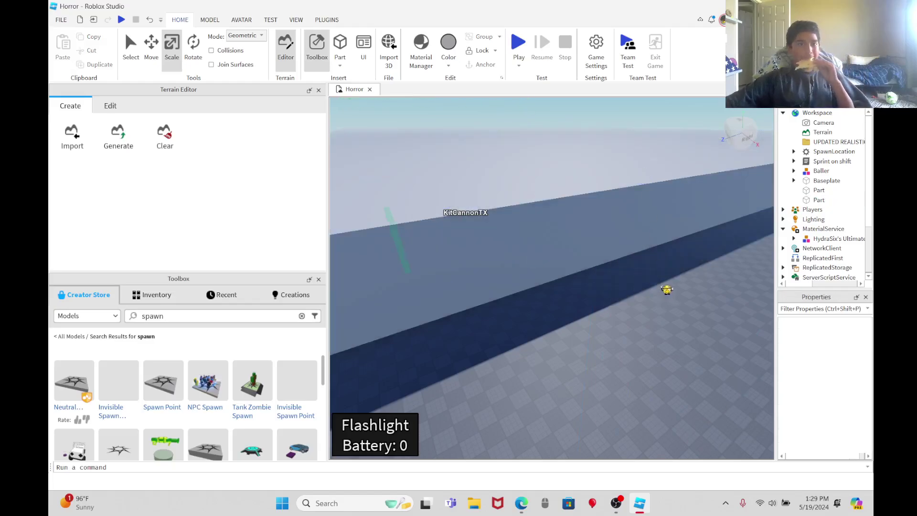
{"action": "right_click_drag", "start_coordinate": [555, 275], "coordinate": [555, 274]}
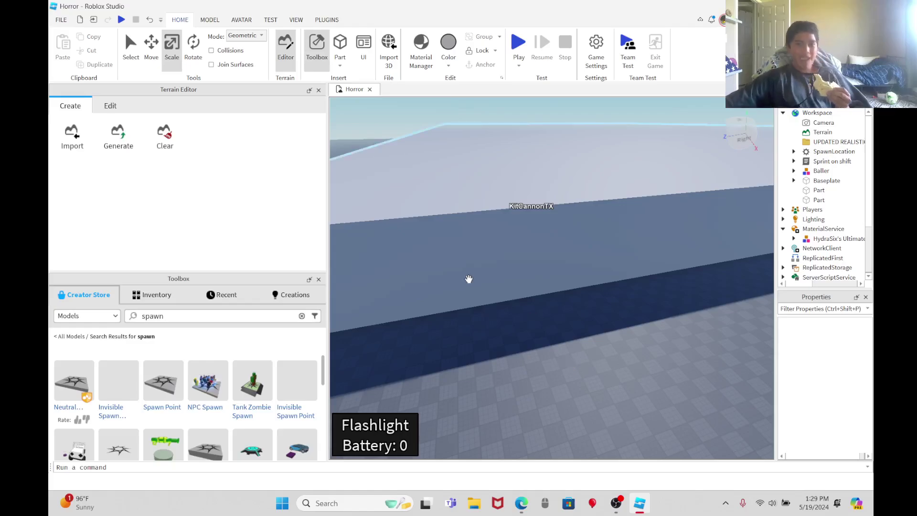
{"action": "left_click", "coordinate": [416, 266]}
{"action": "key", "text": "Delete"}
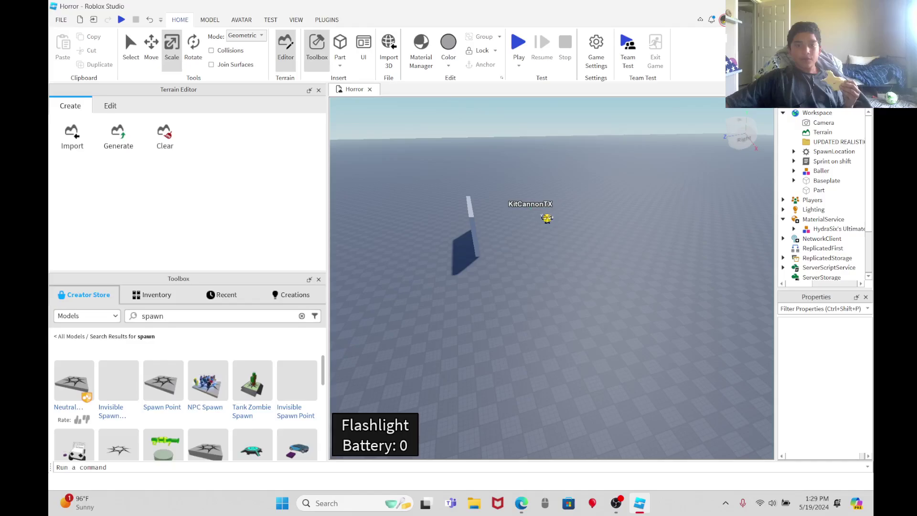
Add a second standing wall part to the baseplate and move it well behind the first one.
{"action": "left_click", "coordinate": [340, 47]}
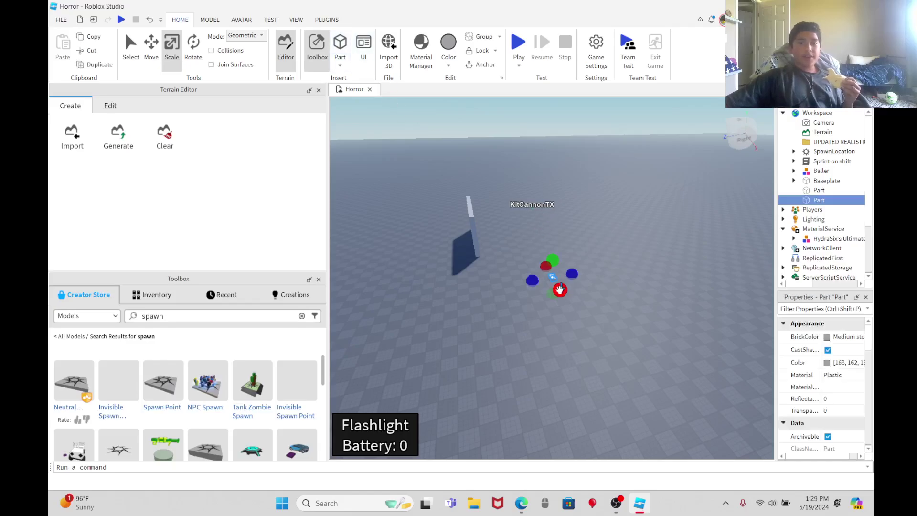
{"action": "left_click_drag", "start_coordinate": [562, 291], "coordinate": [495, 132]}
{"action": "key", "text": "Delete"}
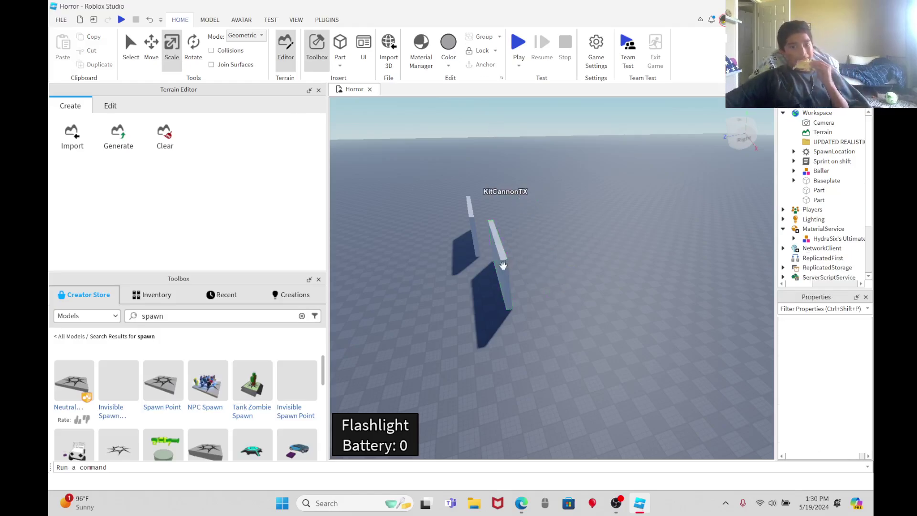
{"action": "left_click_drag", "start_coordinate": [498, 268], "coordinate": [594, 191]}
{"action": "left_click_drag", "start_coordinate": [479, 233], "coordinate": [643, 161]}
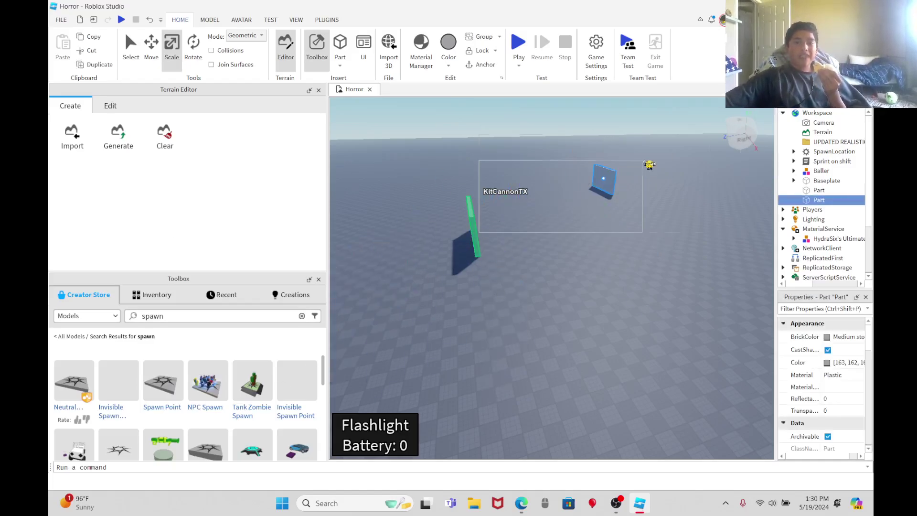
{"action": "left_click", "coordinate": [502, 233]}
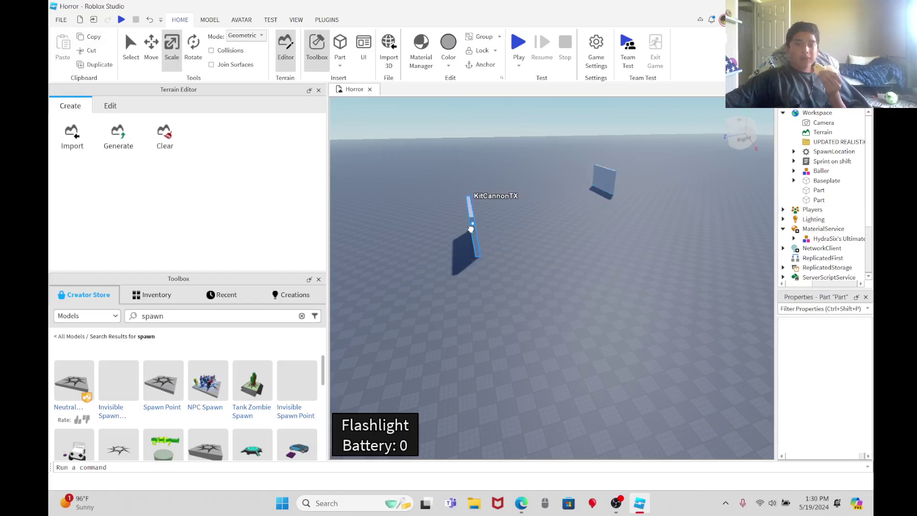
Move the first wall part to the near side of the baseplate, in front of the second wall.
{"action": "left_click_drag", "start_coordinate": [471, 229], "coordinate": [590, 333]}
{"action": "left_click", "coordinate": [632, 197]}
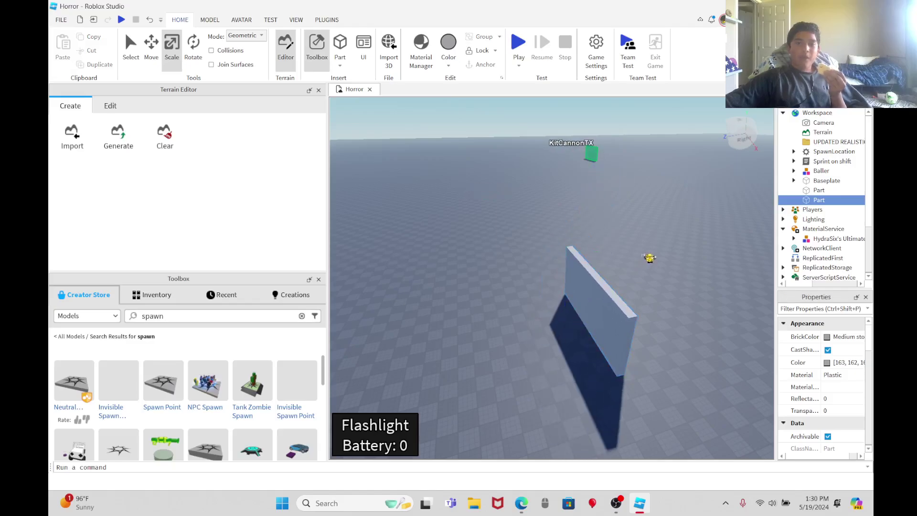
{"action": "left_click", "coordinate": [650, 258]}
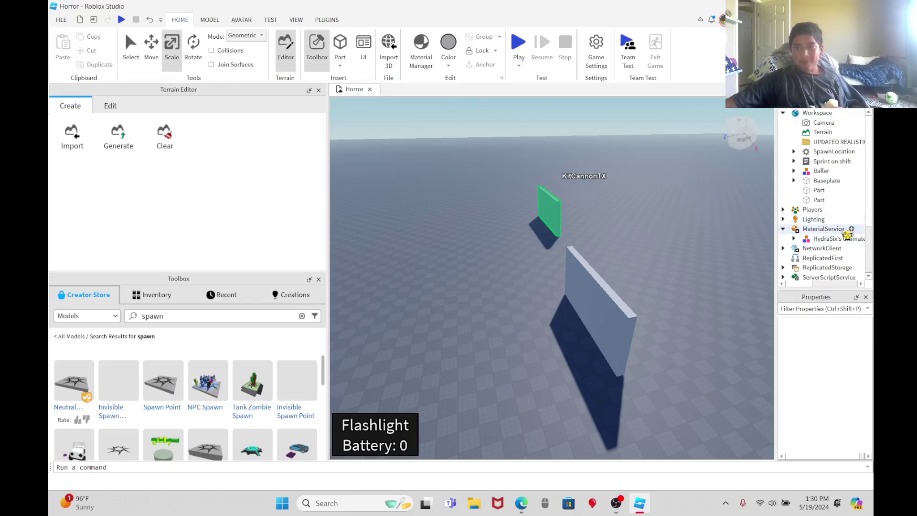
{"action": "scroll", "coordinate": [846, 231], "scroll_direction": "down", "scroll_amount": 1}
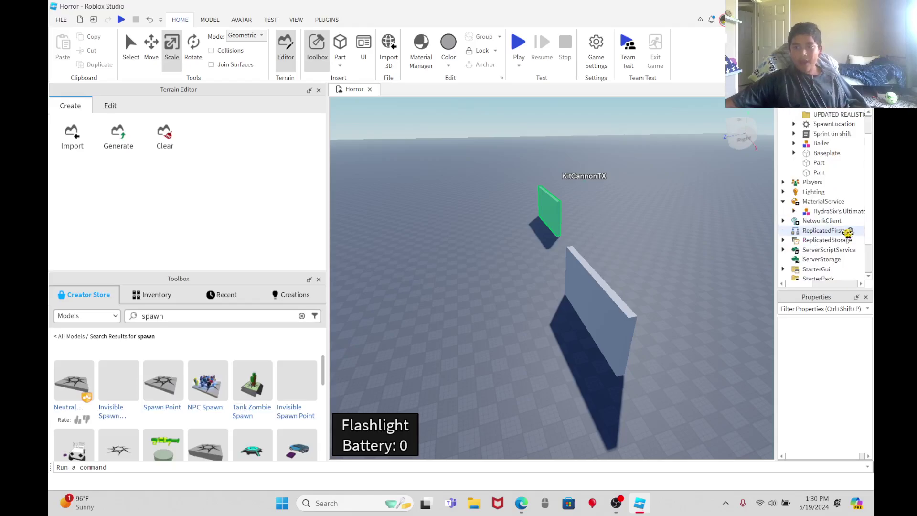
{"action": "scroll", "coordinate": [812, 172], "scroll_direction": "up", "scroll_amount": 1}
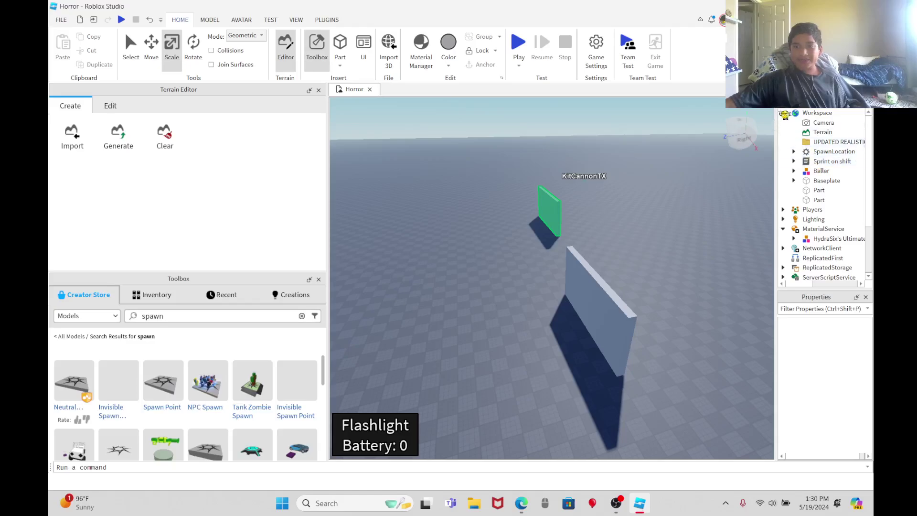
{"action": "left_click", "coordinate": [783, 113]}
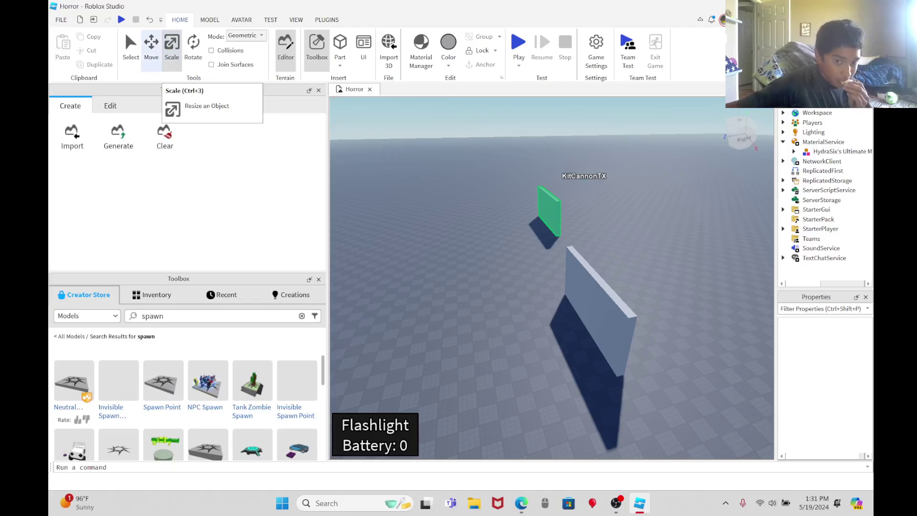
Shift the farther wall part slightly and set the nearer wall part's material to LeafyGrass.
{"action": "left_click_drag", "start_coordinate": [542, 207], "coordinate": [534, 244]}
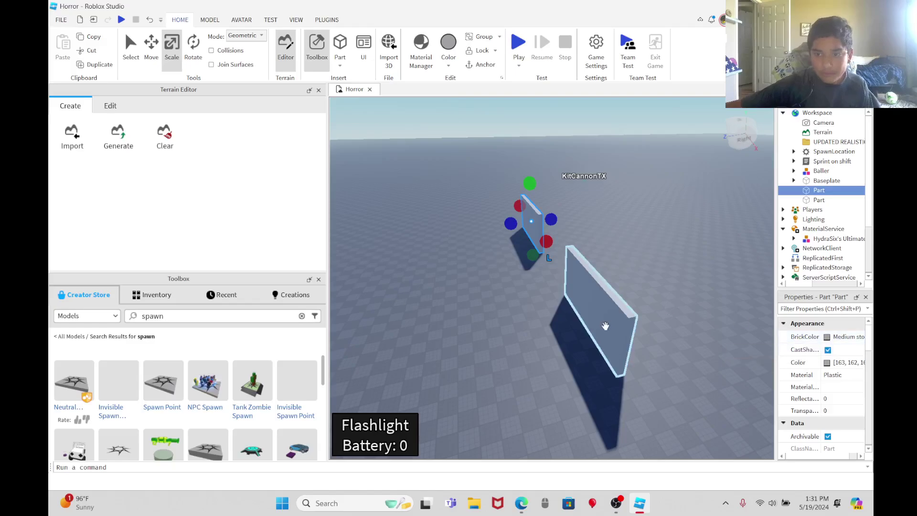
{"action": "left_click", "coordinate": [622, 325]}
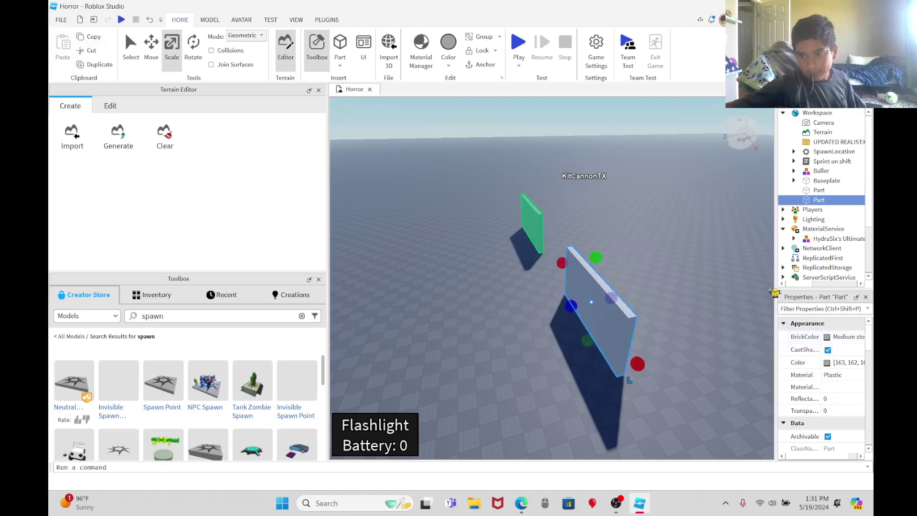
{"action": "scroll", "coordinate": [841, 368], "scroll_direction": "down", "scroll_amount": 1}
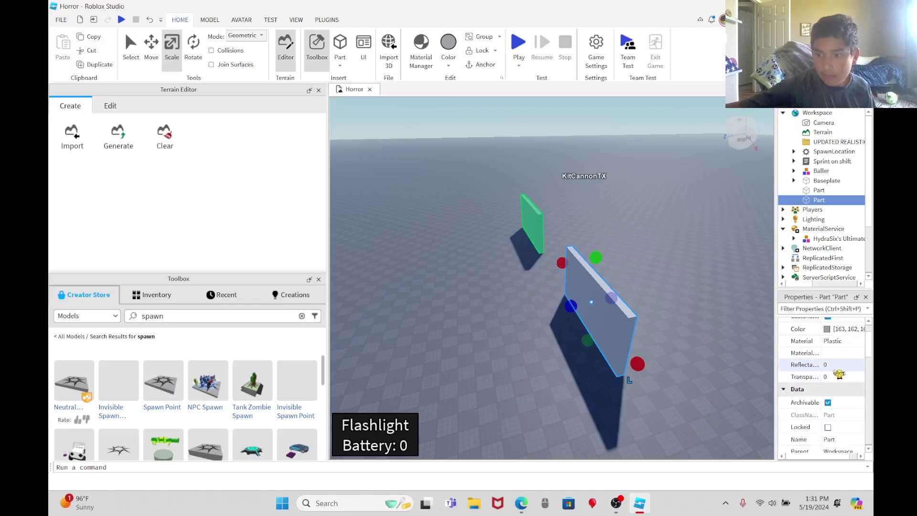
{"action": "left_click", "coordinate": [811, 353]}
{"action": "left_click", "coordinate": [824, 341]}
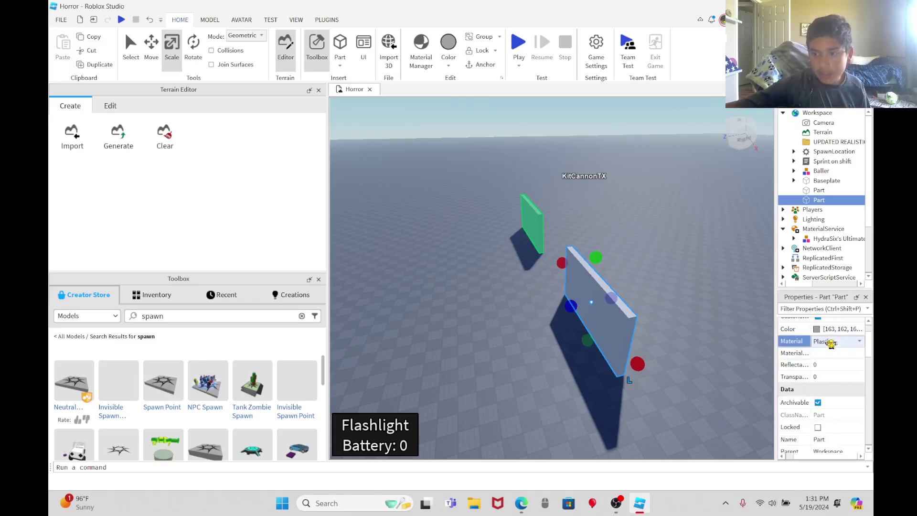
{"action": "left_click", "coordinate": [832, 341]}
{"action": "left_click", "coordinate": [844, 361]}
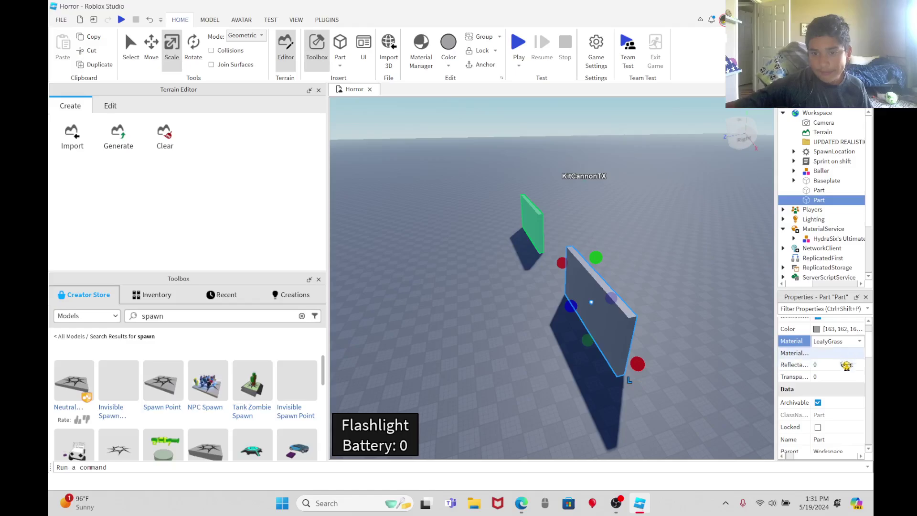
{"action": "left_click", "coordinate": [672, 325]}
Set the material variant of the nearer wall part to Alien Carnivorous Plant.
{"action": "right_click_drag", "start_coordinate": [667, 323], "coordinate": [664, 319]}
{"action": "key", "text": "w"}
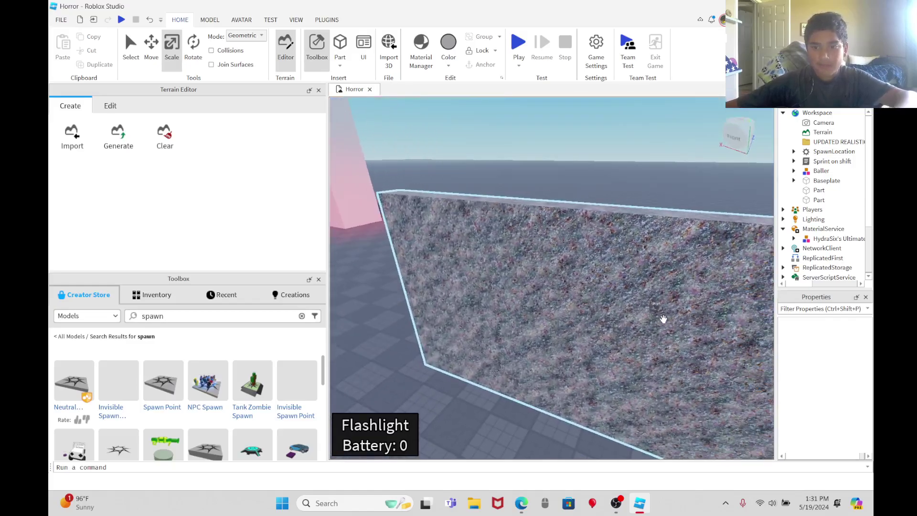
{"action": "left_click", "coordinate": [724, 300]}
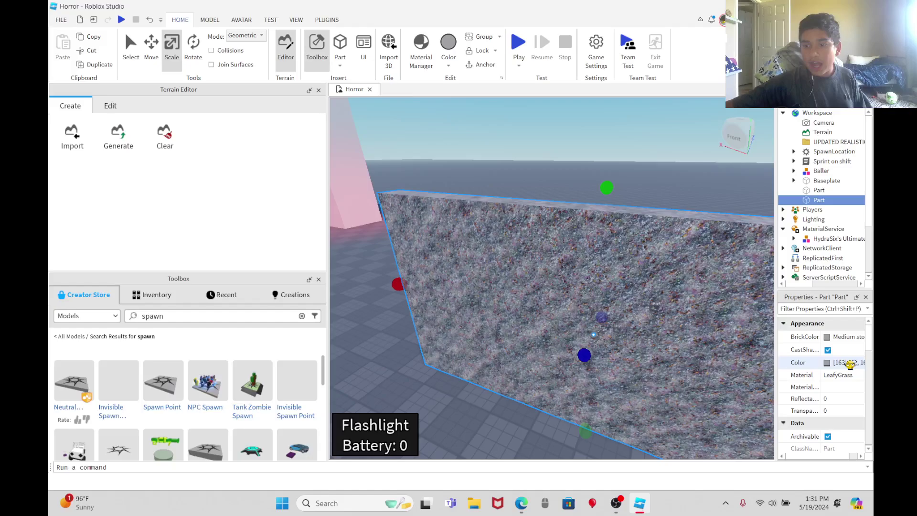
{"action": "left_click", "coordinate": [814, 390]}
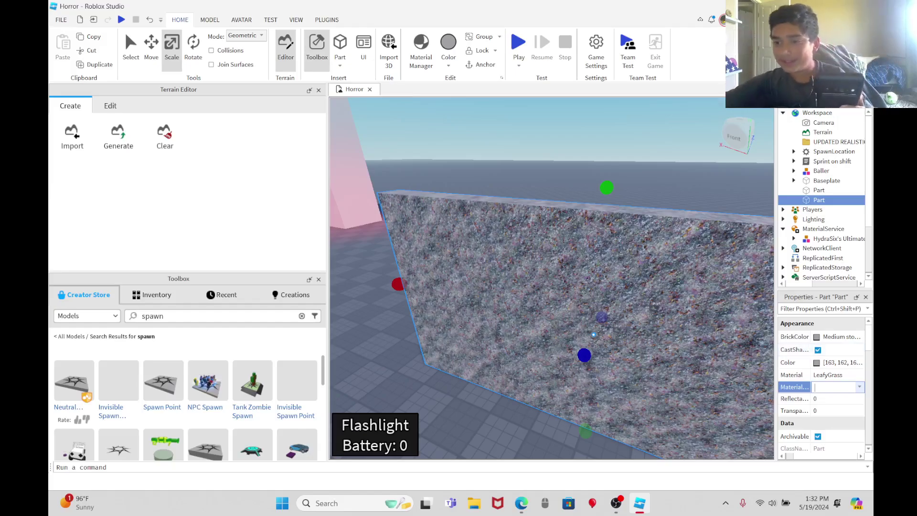
{"action": "left_click_drag", "start_coordinate": [777, 290], "coordinate": [679, 285]}
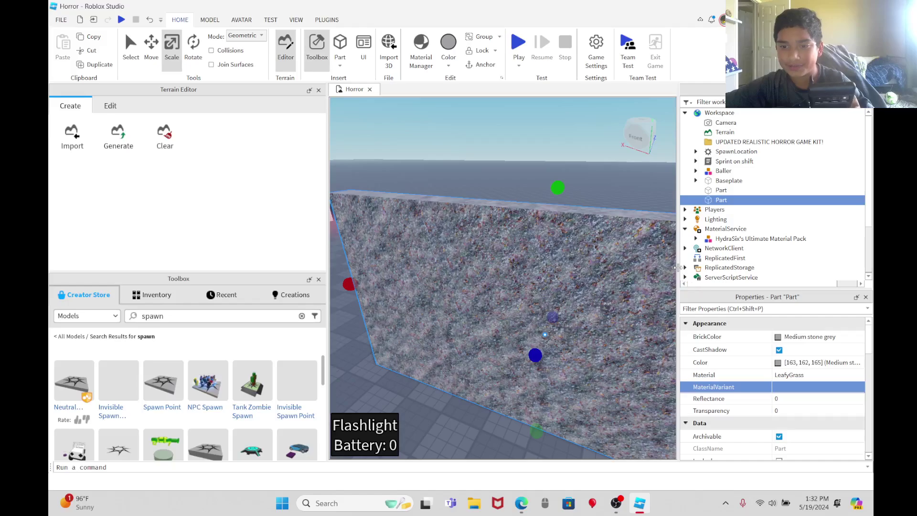
{"action": "left_click_drag", "start_coordinate": [679, 267], "coordinate": [739, 267]}
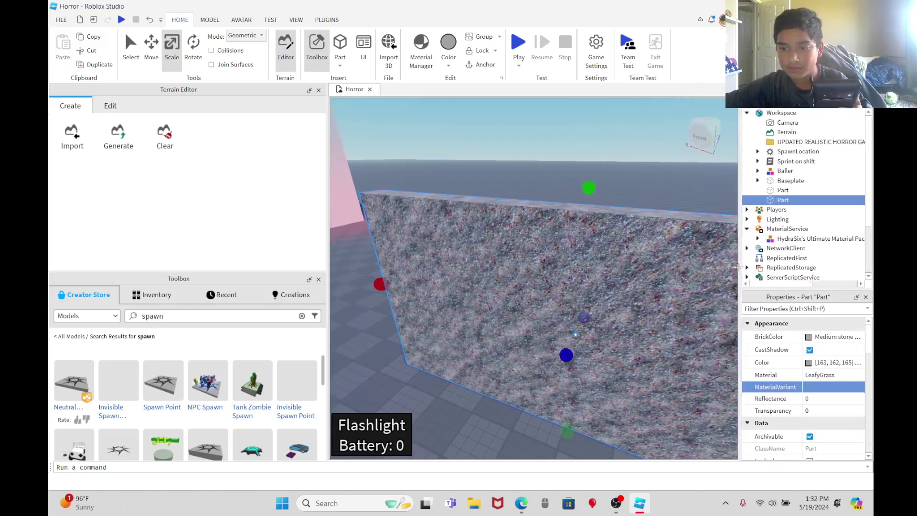
{"action": "left_click", "coordinate": [820, 388]}
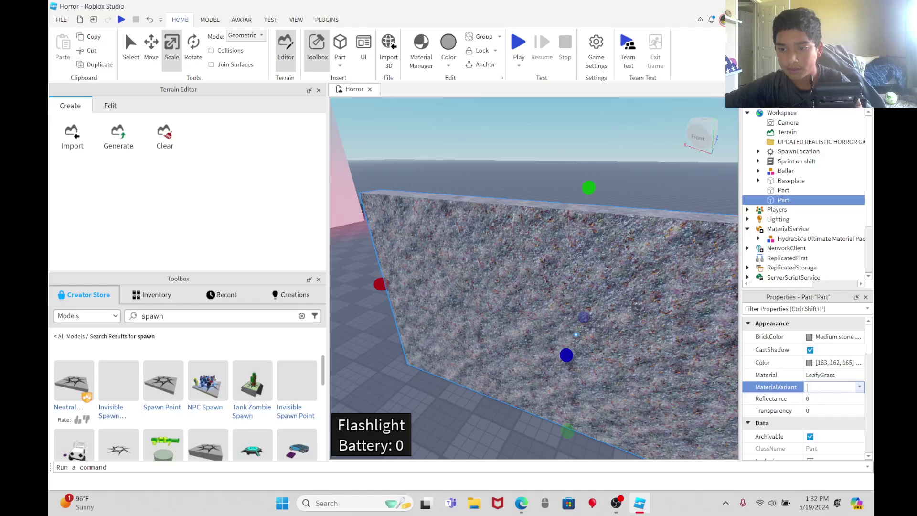
{"action": "left_click", "coordinate": [860, 387]}
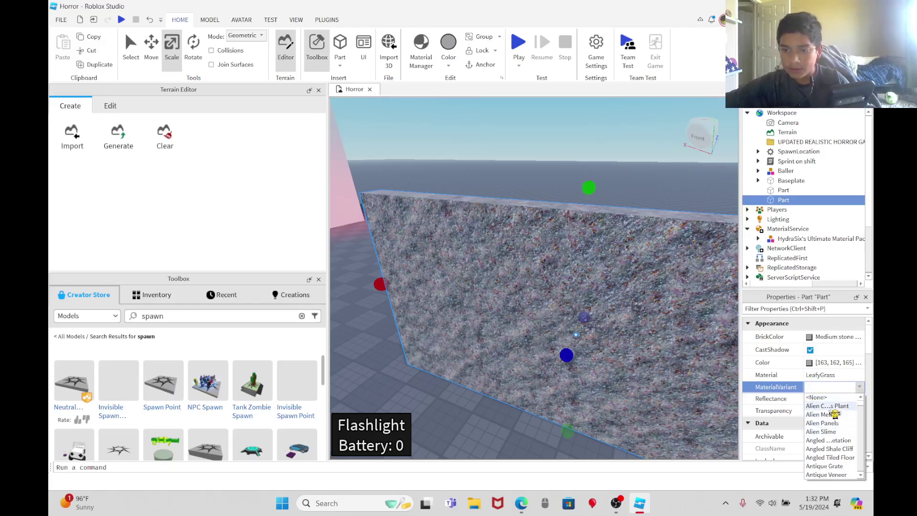
{"action": "left_click", "coordinate": [828, 407]}
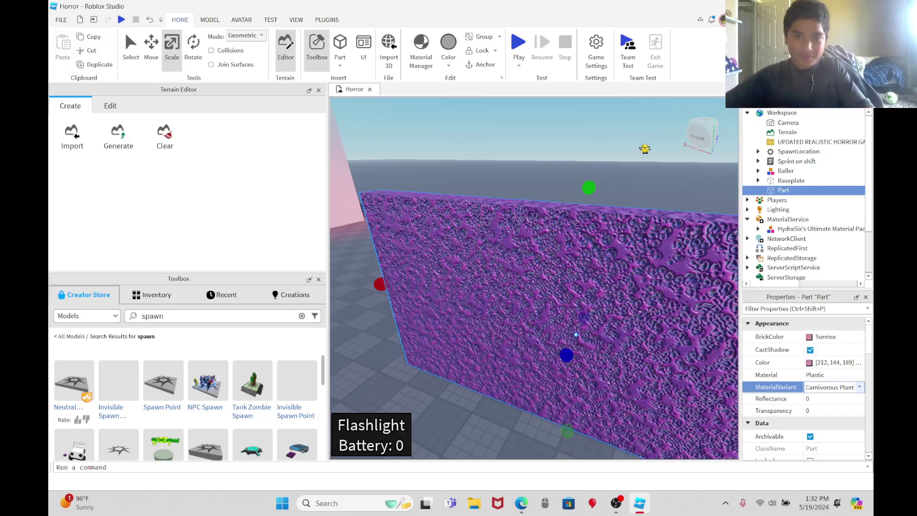
Examine the retextured wall from close up, from above and from a distance.
{"action": "left_click", "coordinate": [625, 174]}
{"action": "right_click_drag", "start_coordinate": [625, 174], "coordinate": [623, 173]}
{"action": "key", "text": "s"}
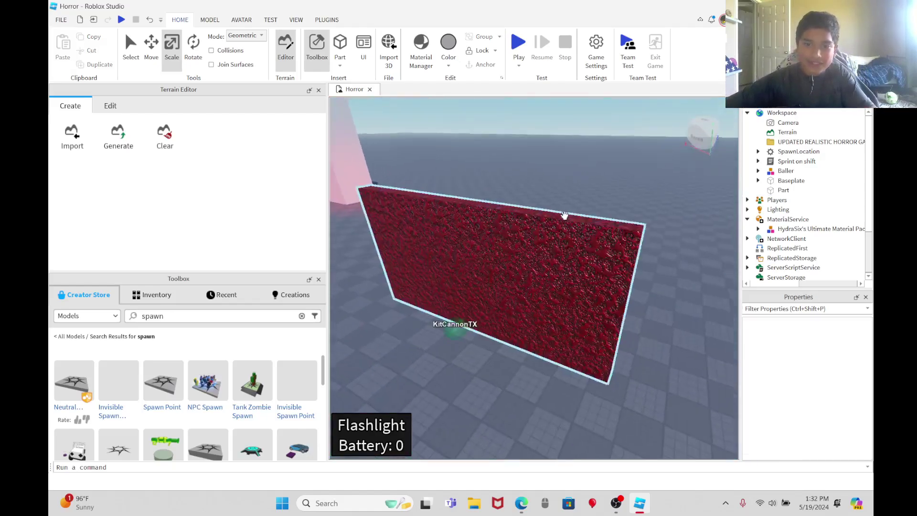
{"action": "left_click_drag", "start_coordinate": [566, 215], "coordinate": [637, 323]}
{"action": "left_click", "coordinate": [630, 320]}
{"action": "key", "text": "w"}
{"action": "right_click_drag", "start_coordinate": [630, 320], "coordinate": [629, 320]}
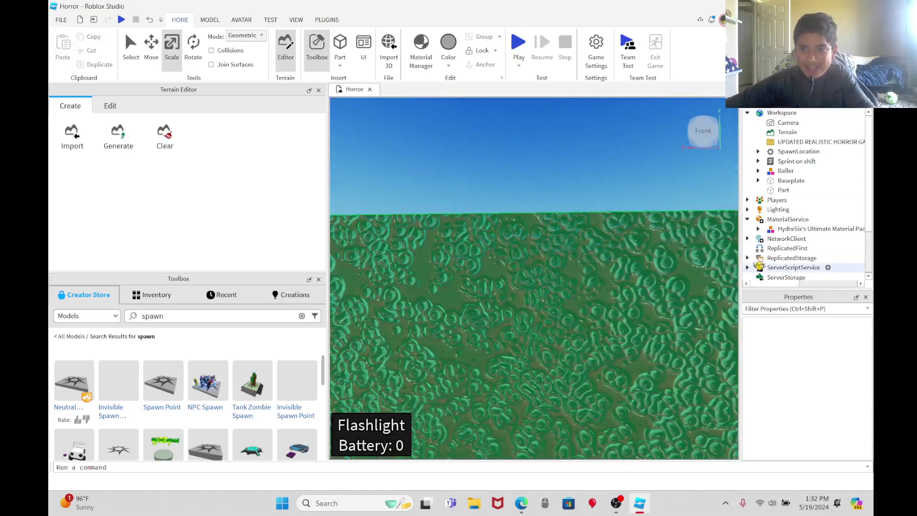
{"action": "scroll", "coordinate": [501, 211], "scroll_direction": "down", "scroll_amount": 3}
{"action": "right_click_drag", "start_coordinate": [502, 211], "coordinate": [496, 150]}
{"action": "scroll", "coordinate": [487, 130], "scroll_direction": "down", "scroll_amount": 2}
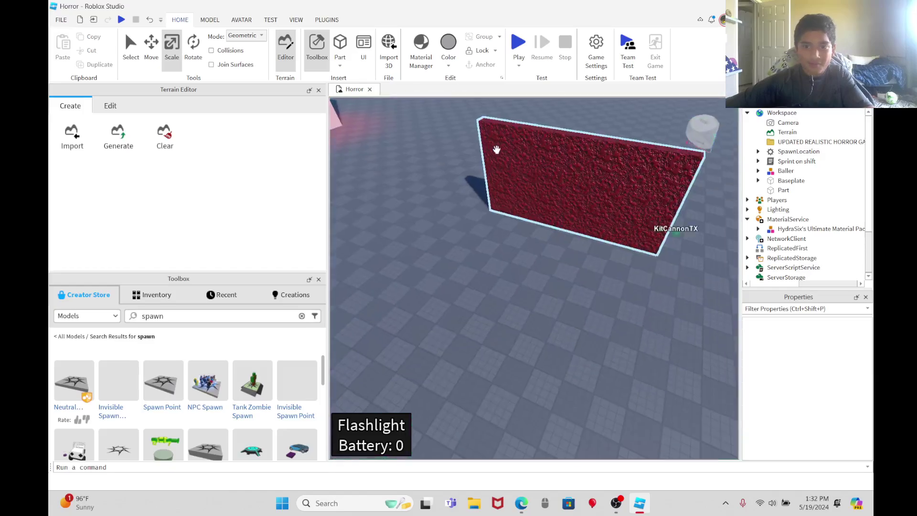
{"action": "scroll", "coordinate": [494, 213], "scroll_direction": "up", "scroll_amount": 1}
{"action": "right_click_drag", "start_coordinate": [494, 213], "coordinate": [487, 211]}
{"action": "scroll", "coordinate": [487, 211], "scroll_direction": "down", "scroll_amount": 3}
{"action": "scroll", "coordinate": [580, 308], "scroll_direction": "up", "scroll_amount": 2}
{"action": "right_click_drag", "start_coordinate": [581, 308], "coordinate": [652, 268]}
{"action": "scroll", "coordinate": [651, 268], "scroll_direction": "down", "scroll_amount": 3}
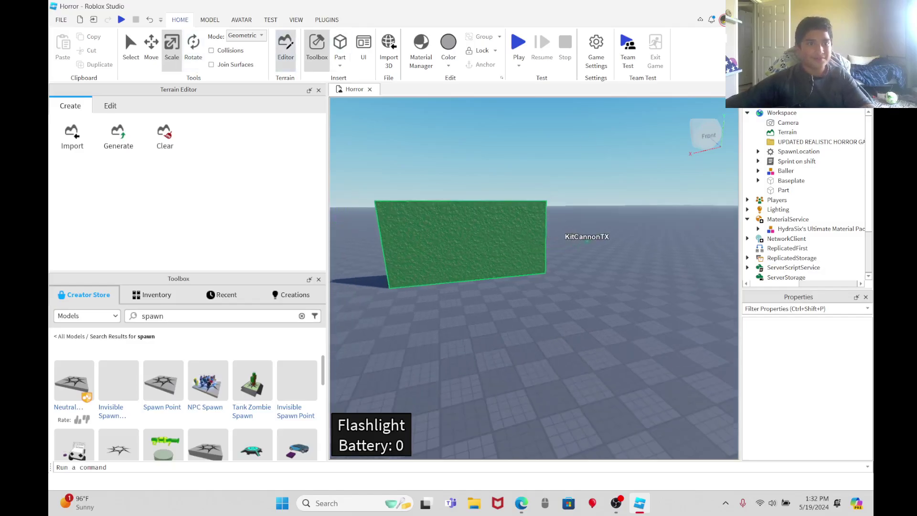
Add a new part in front of the red wall and shape it into a standing panel.
{"action": "key", "text": "ctrl+d"}
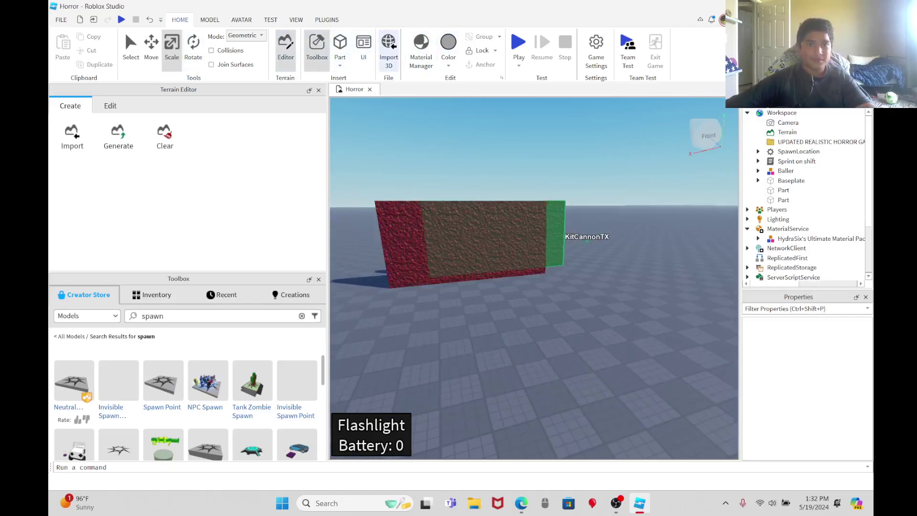
{"action": "left_click", "coordinate": [340, 45]}
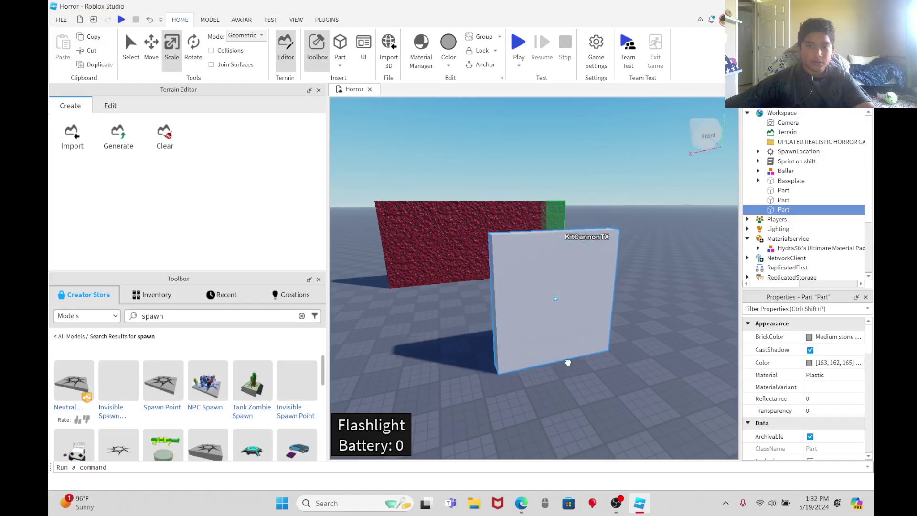
{"action": "left_click", "coordinate": [658, 371]}
{"action": "left_click_drag", "start_coordinate": [568, 362], "coordinate": [551, 309]}
{"action": "key", "text": "w"}
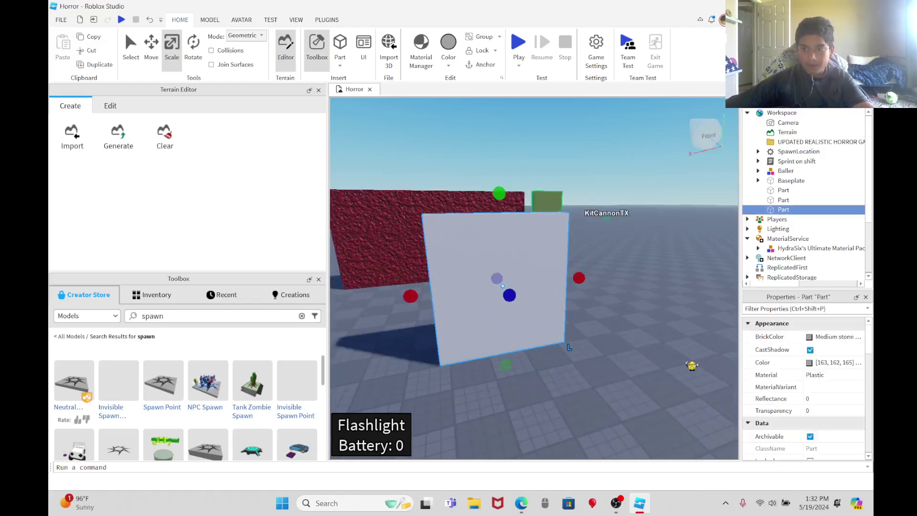
Examine the red wall sections and their textures up close, behind the new grey panel.
{"action": "key", "text": "w"}
{"action": "key", "text": "d"}
{"action": "right_click_drag", "start_coordinate": [663, 280], "coordinate": [656, 275]}
{"action": "key", "text": "d"}
{"action": "key", "text": "a"}
{"action": "key", "text": "w"}
{"action": "key", "text": "d"}
{"action": "key", "text": "s"}
{"action": "key", "text": "w"}
{"action": "key", "text": "a"}
{"action": "key", "text": "d"}
{"action": "key", "text": "w"}
{"action": "key", "text": "s"}
{"action": "key", "text": "w"}
{"action": "key", "text": "s"}
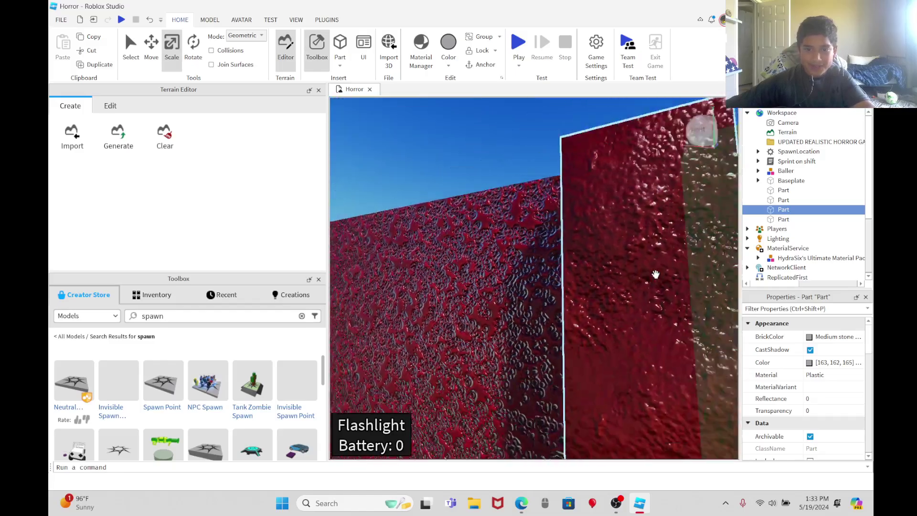
{"action": "key", "text": "s"}
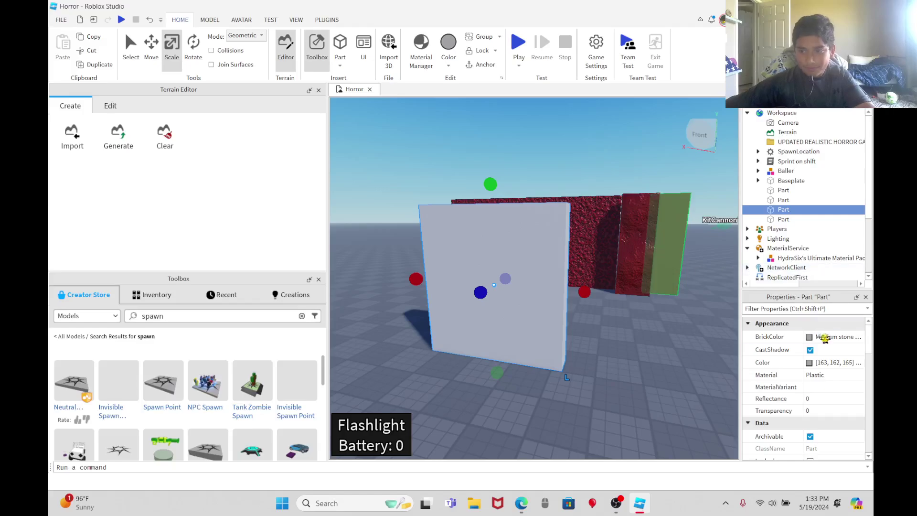
Set the new panel's material variant to Badlands Boulders and examine its surface up close.
{"action": "left_click", "coordinate": [836, 387]}
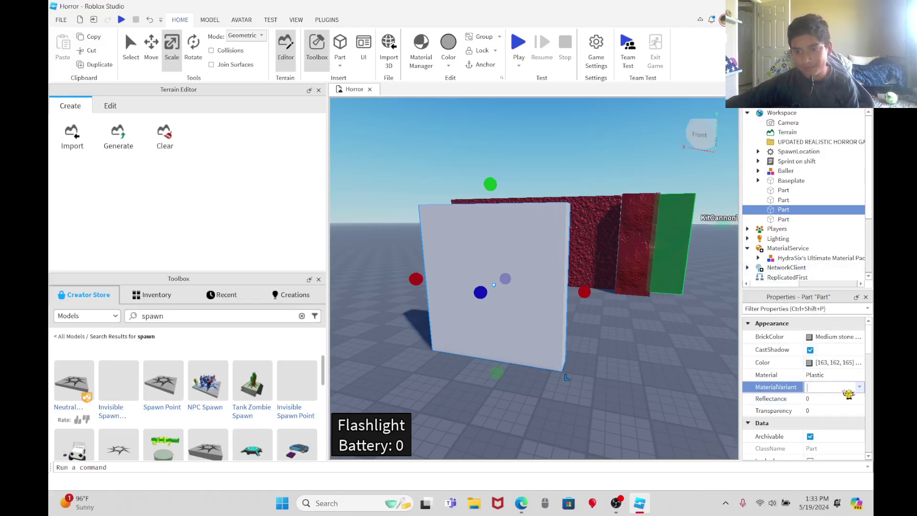
{"action": "left_click", "coordinate": [858, 388]}
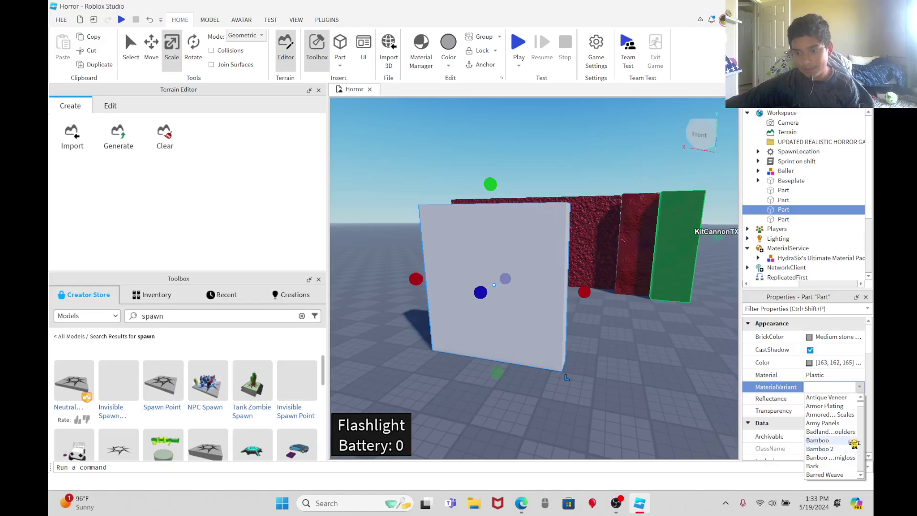
{"action": "left_click", "coordinate": [842, 432]}
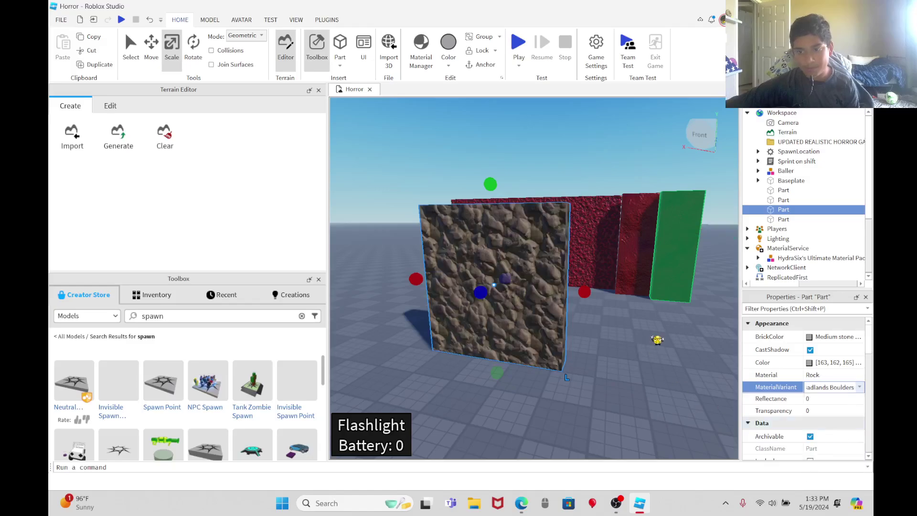
{"action": "right_click_drag", "start_coordinate": [567, 290], "coordinate": [572, 240]}
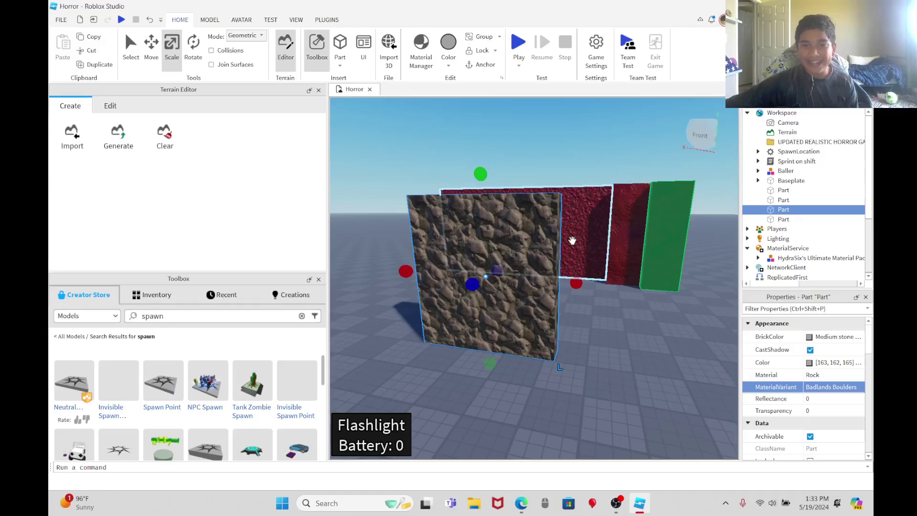
{"action": "left_click_drag", "start_coordinate": [550, 244], "coordinate": [494, 346]}
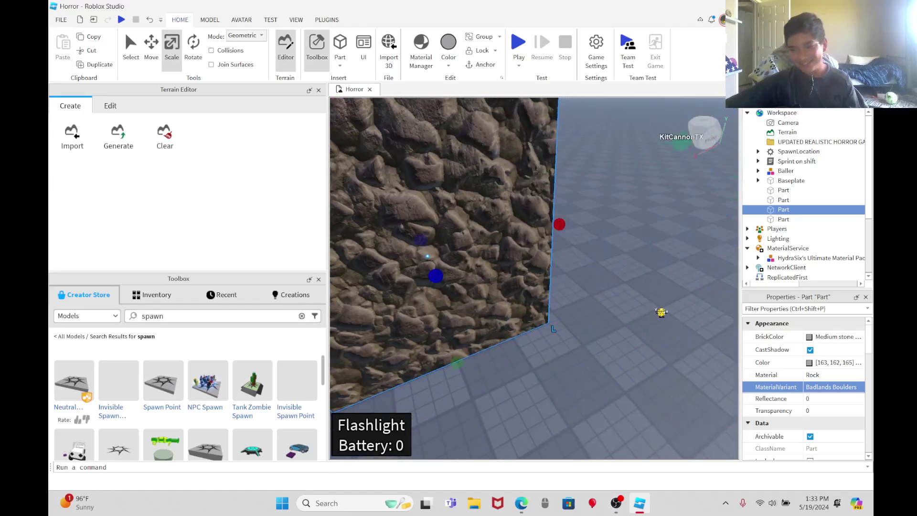
Set the new panel's material variant to Alien Panels and view it beside the red walls.
{"action": "left_click", "coordinate": [860, 387]}
{"action": "left_click", "coordinate": [861, 388]}
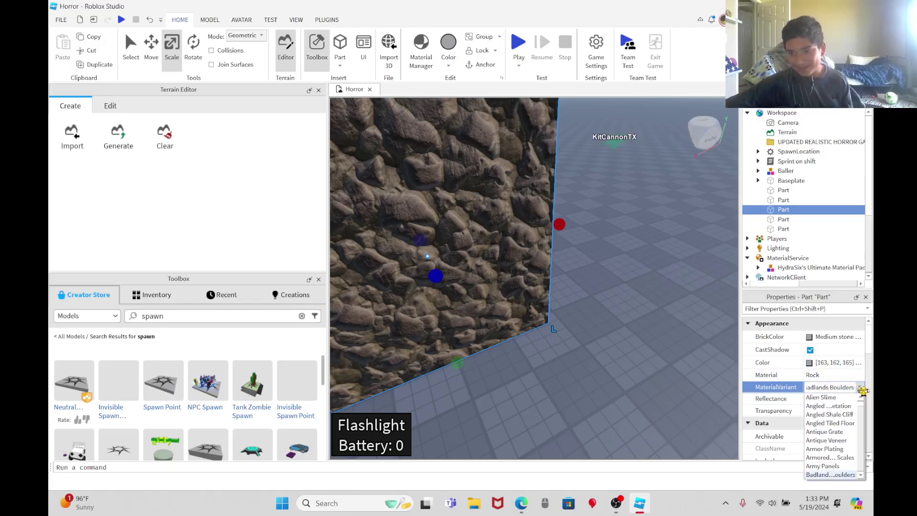
{"action": "scroll", "coordinate": [831, 420], "scroll_direction": "up", "scroll_amount": 1}
{"action": "left_click", "coordinate": [820, 398]}
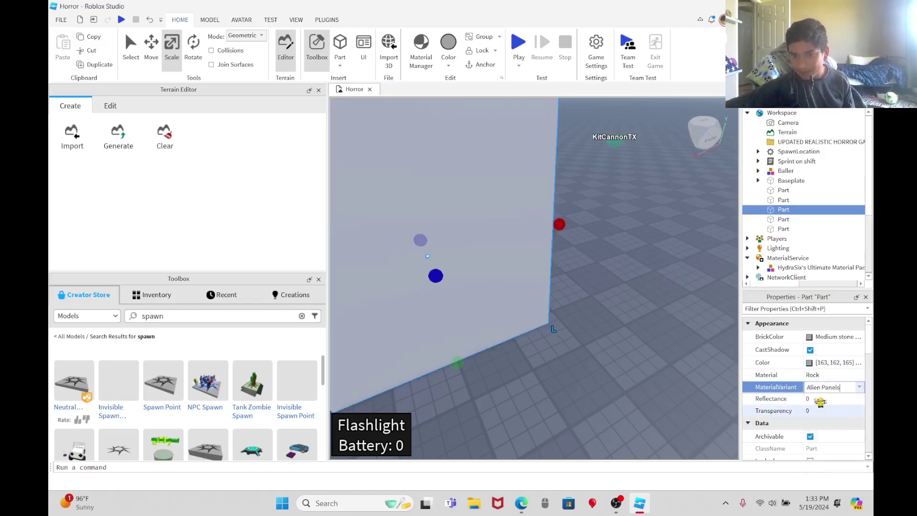
{"action": "right_click_drag", "start_coordinate": [624, 289], "coordinate": [616, 285]}
{"action": "left_click_drag", "start_coordinate": [615, 285], "coordinate": [630, 305]}
{"action": "right_click_drag", "start_coordinate": [631, 304], "coordinate": [630, 305]}
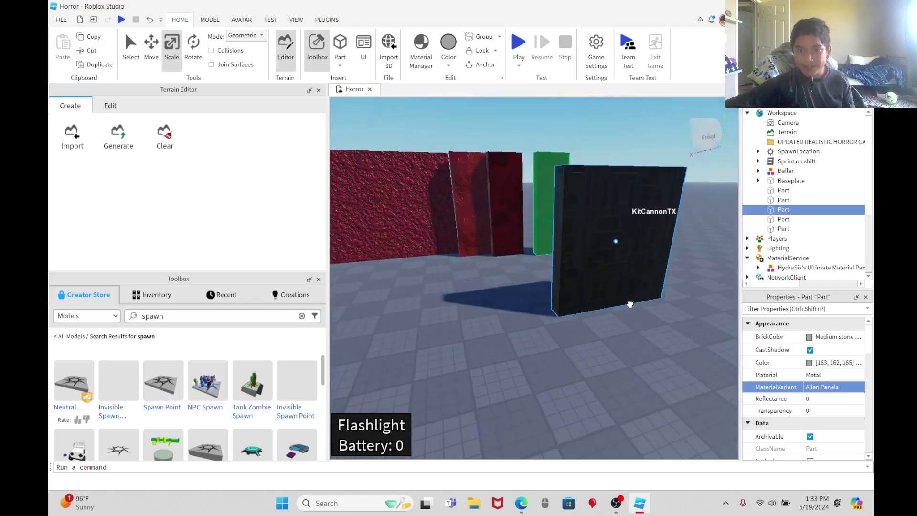
Reposition the dark panel and the red wall sections so the narrow section stands in front of the long wall.
{"action": "left_click_drag", "start_coordinate": [630, 305], "coordinate": [366, 332]}
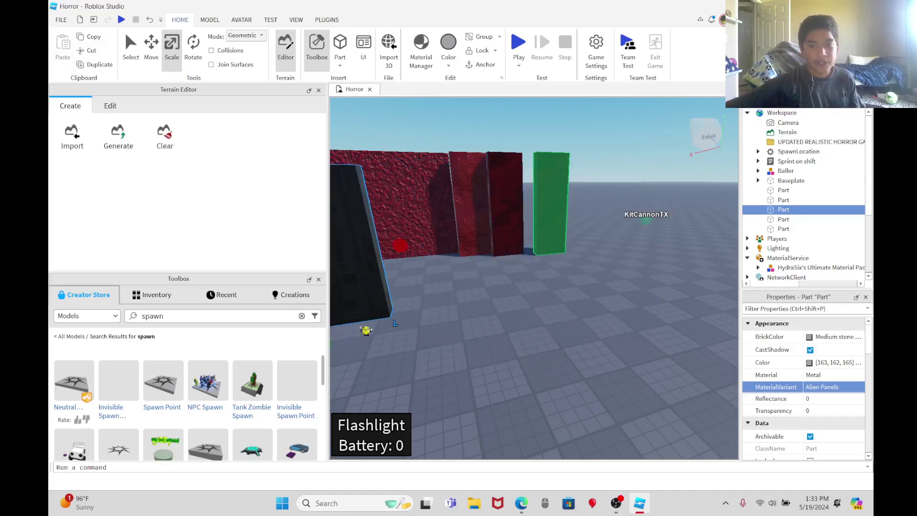
{"action": "left_click_drag", "start_coordinate": [471, 213], "coordinate": [516, 311]}
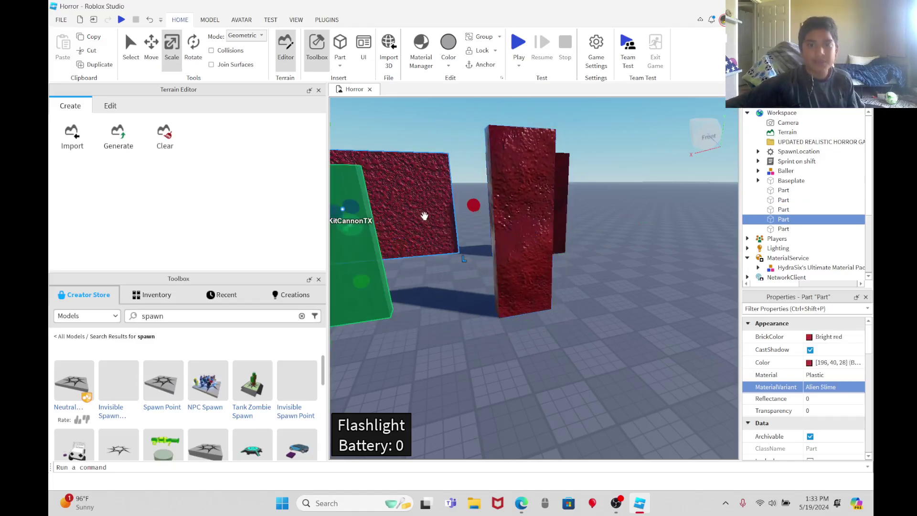
{"action": "left_click_drag", "start_coordinate": [424, 217], "coordinate": [473, 210]}
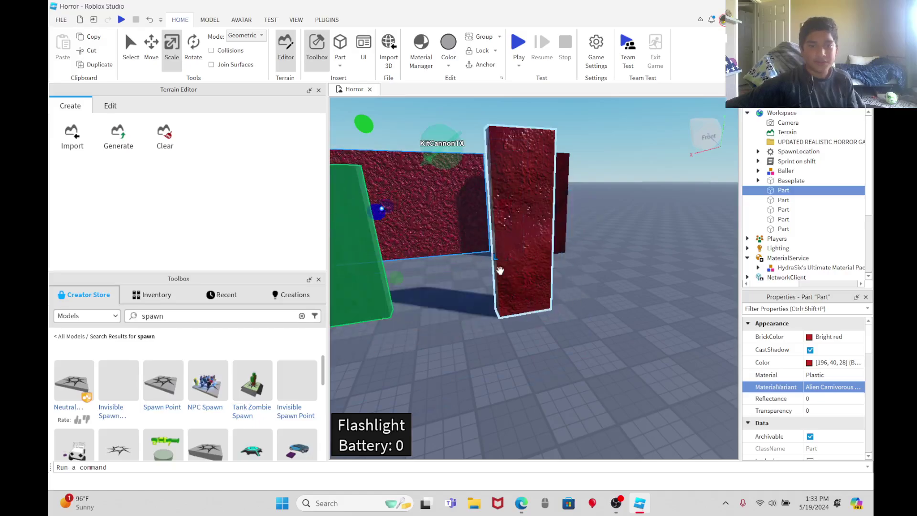
Reduce the Alien Panels part's height to a thin slab on the ground and widen it toward the near side.
{"action": "mouse_move", "coordinate": [500, 271]}
{"action": "left_mouse_down"}
{"action": "mouse_move", "coordinate": [508, 291]}
{"action": "mouse_move", "coordinate": [490, 278]}
{"action": "left_mouse_up"}
{"action": "left_click", "coordinate": [513, 340]}
{"action": "right_click_drag", "start_coordinate": [512, 340], "coordinate": [504, 339]}
{"action": "left_click", "coordinate": [477, 268]}
{"action": "right_click_drag", "start_coordinate": [477, 268], "coordinate": [478, 266]}
{"action": "mouse_move", "coordinate": [488, 271]}
{"action": "left_mouse_down"}
{"action": "mouse_move", "coordinate": [463, 288]}
{"action": "mouse_move", "coordinate": [473, 256]}
{"action": "mouse_move", "coordinate": [483, 278]}
{"action": "left_mouse_up"}
{"action": "left_click_drag", "start_coordinate": [471, 110], "coordinate": [469, 204]}
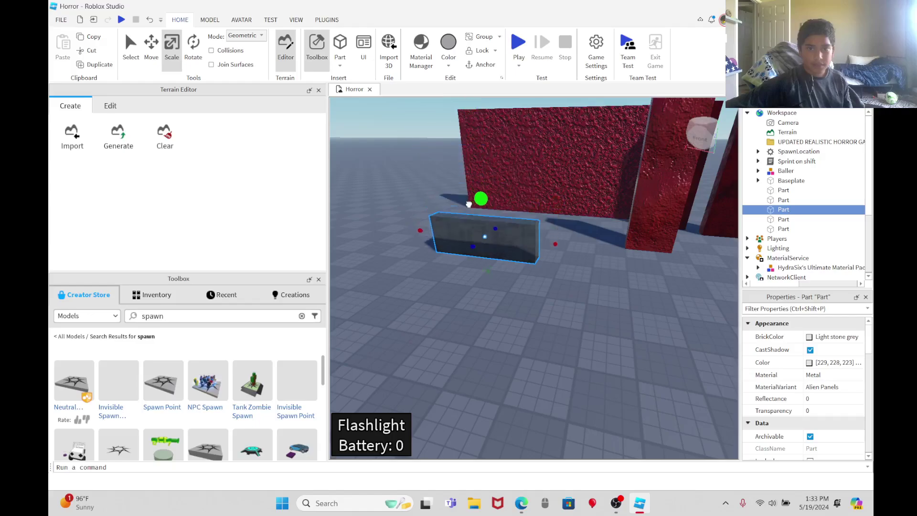
{"action": "left_click_drag", "start_coordinate": [464, 269], "coordinate": [433, 340]}
Stretch the dark slab in length and width into a large rectangular floor in front of the red walls.
{"action": "right_click_drag", "start_coordinate": [589, 273], "coordinate": [583, 270]}
{"action": "scroll", "coordinate": [584, 269], "scroll_direction": "down", "scroll_amount": 2}
{"action": "scroll", "coordinate": [584, 269], "scroll_direction": "down", "scroll_amount": 5}
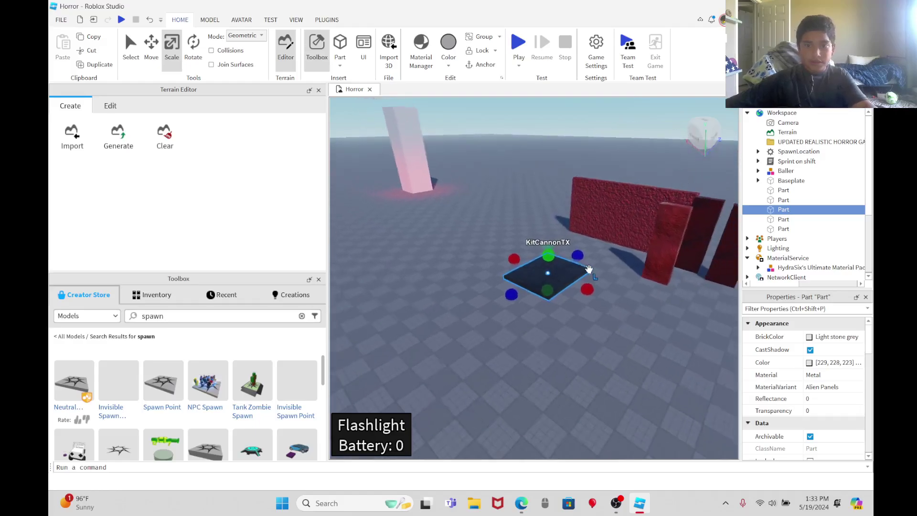
{"action": "left_click_drag", "start_coordinate": [552, 289], "coordinate": [677, 393]}
{"action": "scroll", "coordinate": [537, 321], "scroll_direction": "down", "scroll_amount": 5}
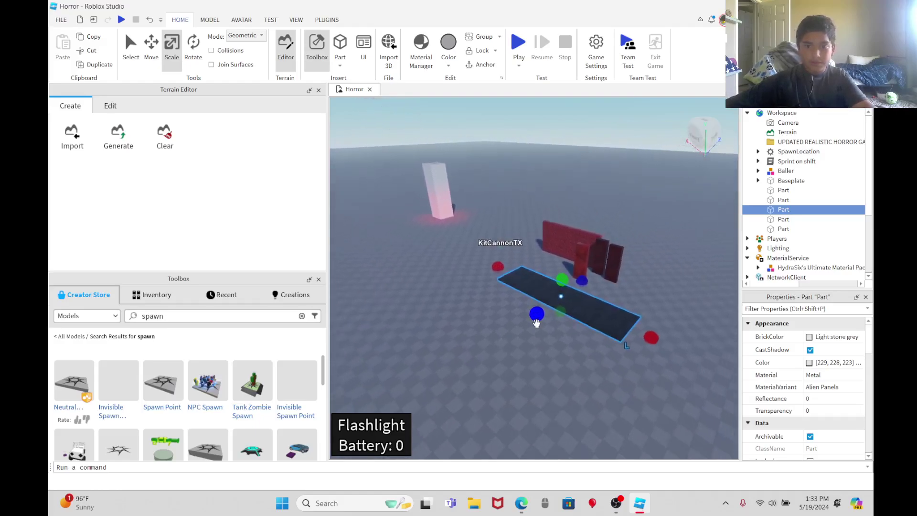
{"action": "right_click_drag", "start_coordinate": [567, 312], "coordinate": [567, 323]}
{"action": "left_click_drag", "start_coordinate": [372, 369], "coordinate": [353, 394]}
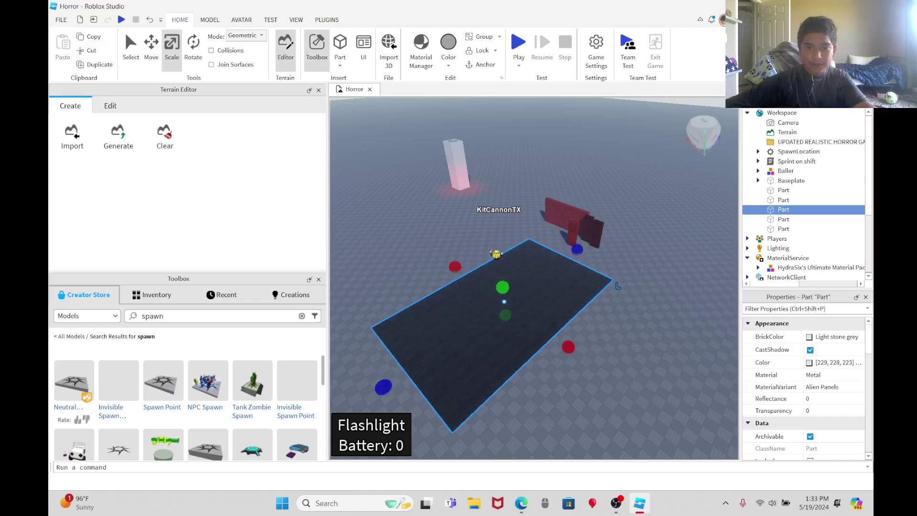
Extend the dark floor slab outward on its sides until it reaches beneath the red walls and the pink pillar.
{"action": "left_click_drag", "start_coordinate": [454, 267], "coordinate": [334, 186]}
{"action": "left_click_drag", "start_coordinate": [431, 188], "coordinate": [635, 149]}
{"action": "left_click", "coordinate": [632, 139]}
{"action": "right_click_drag", "start_coordinate": [583, 230], "coordinate": [497, 291]}
{"action": "left_click", "coordinate": [497, 282]}
{"action": "left_click_drag", "start_coordinate": [551, 146], "coordinate": [521, 253]}
{"action": "right_click_drag", "start_coordinate": [521, 254], "coordinate": [477, 266]}
{"action": "left_click_drag", "start_coordinate": [491, 258], "coordinate": [336, 125]}
{"action": "left_click", "coordinate": [541, 158]}
{"action": "left_click", "coordinate": [580, 213]}
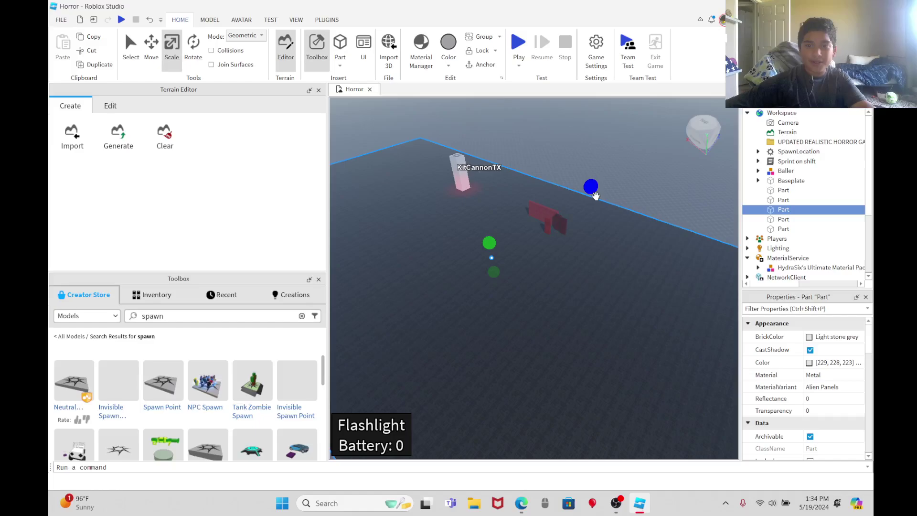
{"action": "left_click_drag", "start_coordinate": [595, 192], "coordinate": [672, 119]}
{"action": "left_click", "coordinate": [465, 119]}
{"action": "right_click_drag", "start_coordinate": [462, 170], "coordinate": [604, 178]}
{"action": "scroll", "coordinate": [604, 174], "scroll_direction": "down", "scroll_amount": 6}
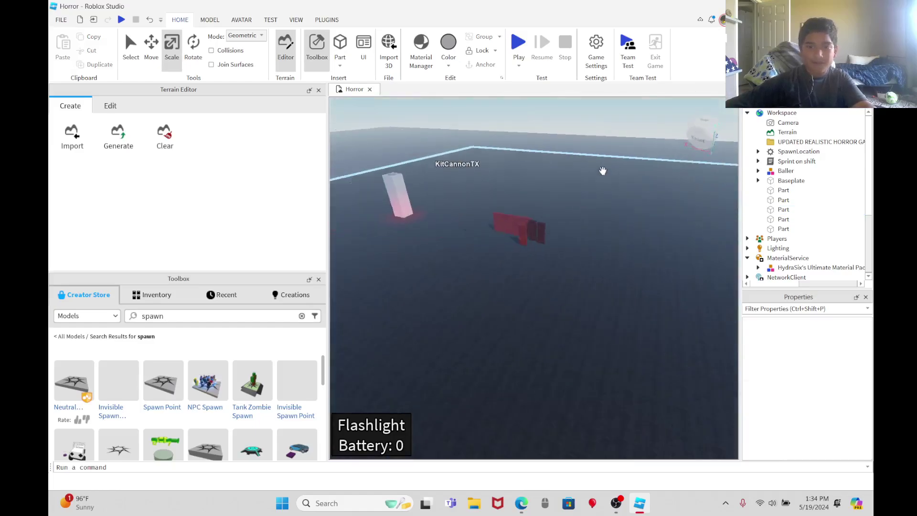
{"action": "scroll", "coordinate": [603, 171], "scroll_direction": "up", "scroll_amount": 8}
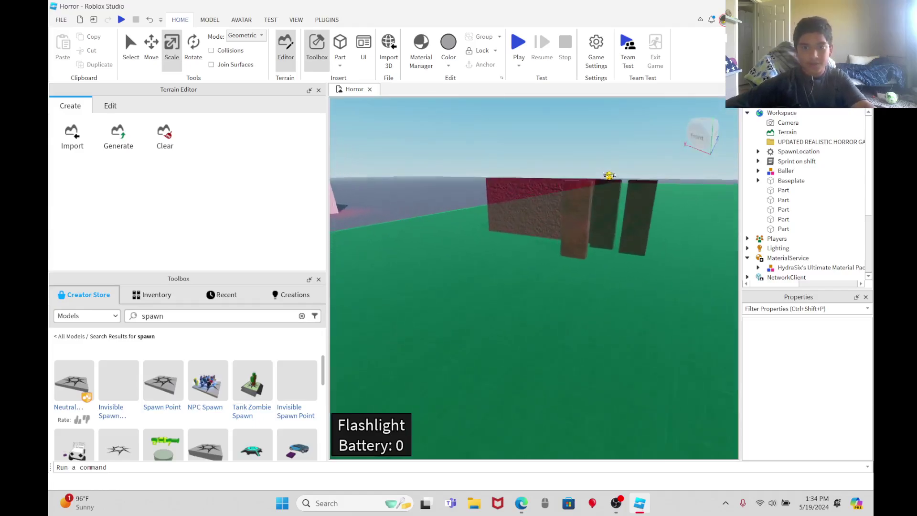
Undo the last enlargements of the floor slab so it no longer extends beneath the red walls and pink pillar.
{"action": "right_click_drag", "start_coordinate": [610, 176], "coordinate": [609, 174]}
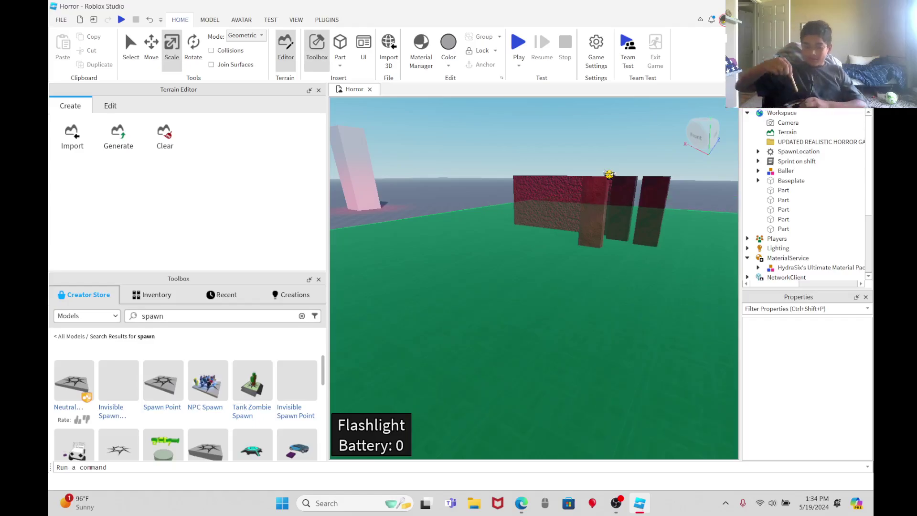
{"action": "key", "text": "ctrl+z"}
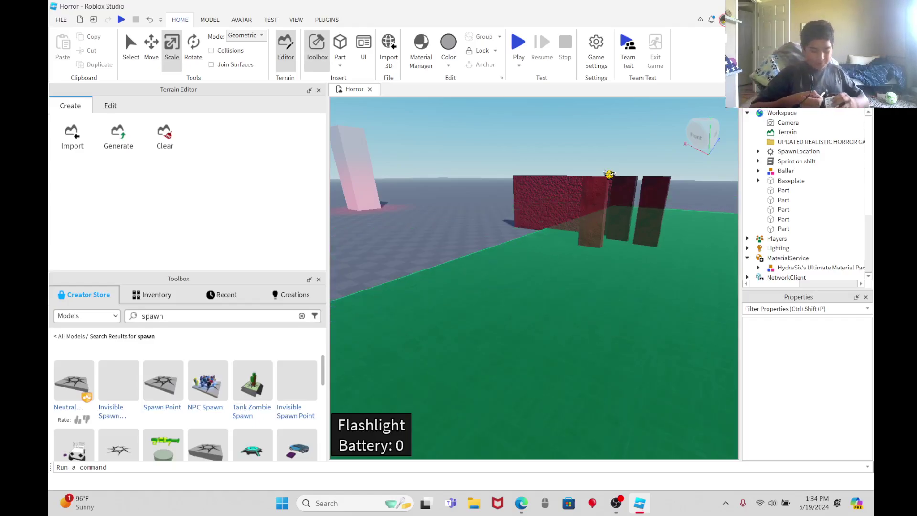
{"action": "key", "text": "ctrl+z"}
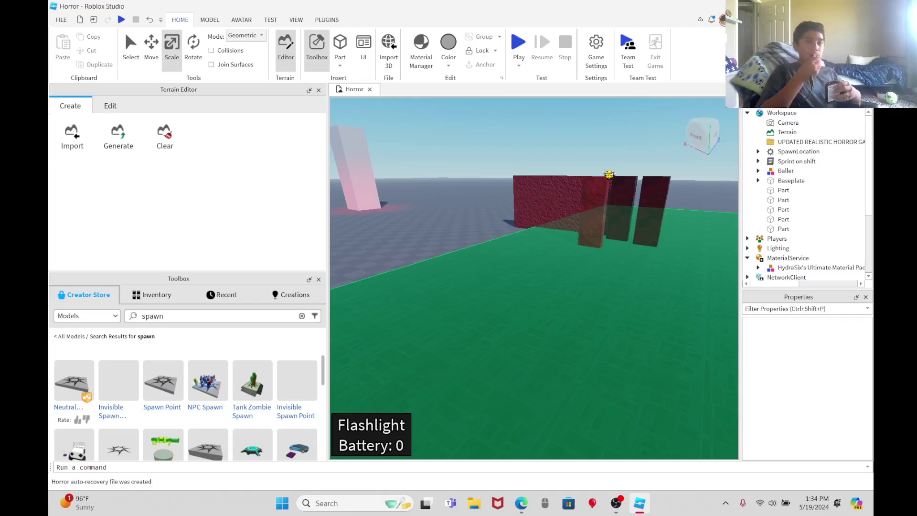
{"action": "key", "text": "ctrl+z"}
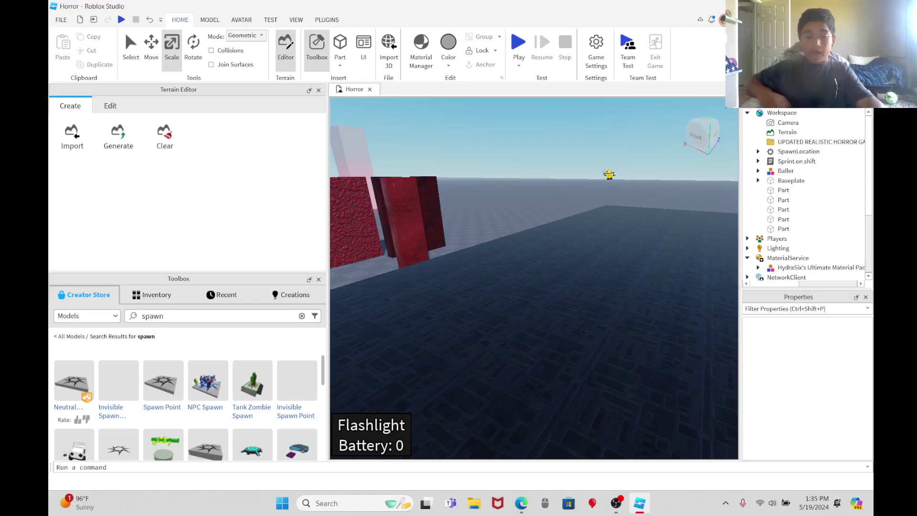
Copy the Alien Panels floor slab, paste it, and place the copy on the open baseplate away from the original.
{"action": "right_click_drag", "start_coordinate": [596, 256], "coordinate": [582, 232]}
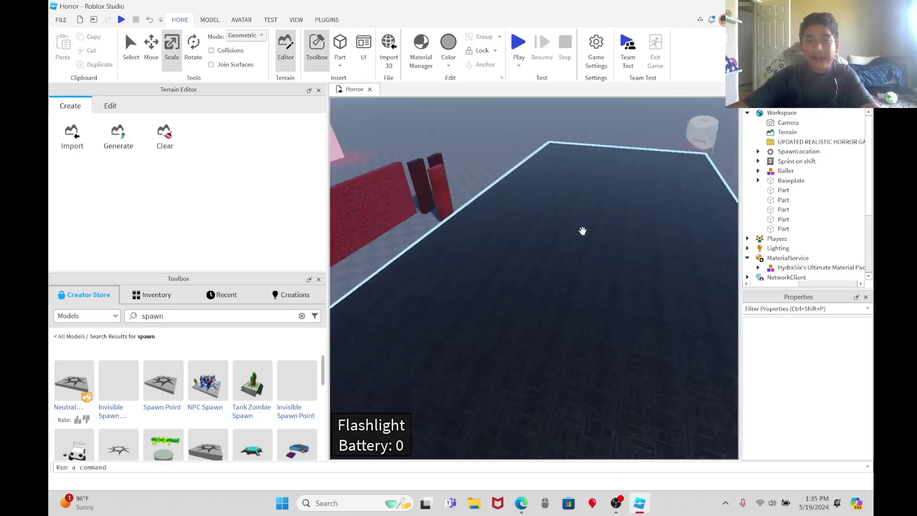
{"action": "left_click", "coordinate": [583, 232]}
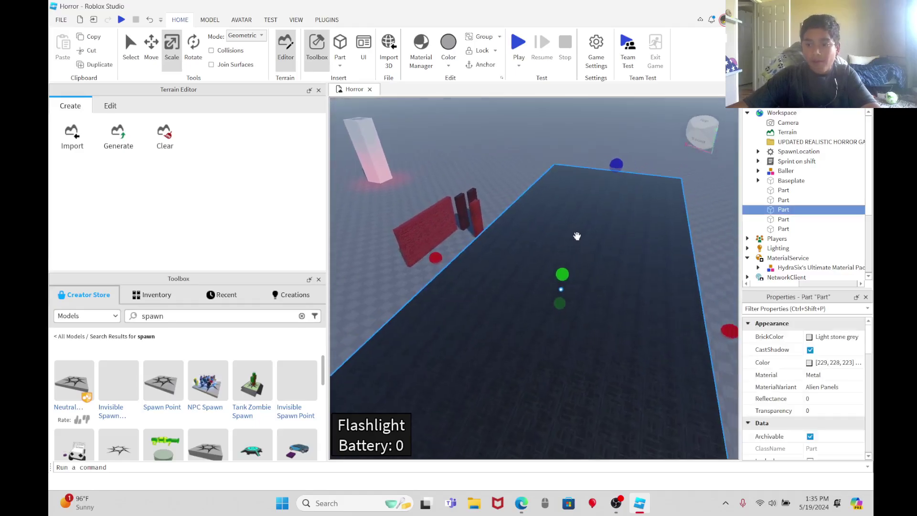
{"action": "left_click", "coordinate": [514, 153]}
{"action": "key", "text": "w"}
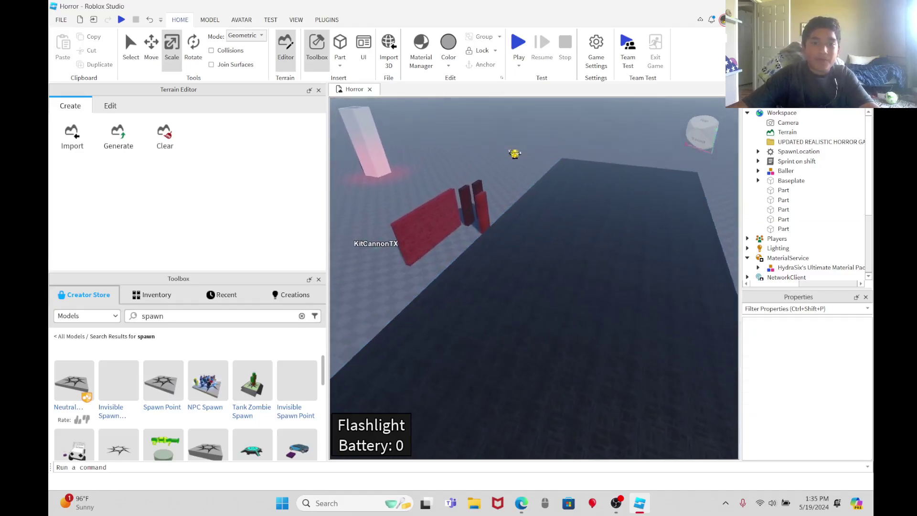
{"action": "left_click", "coordinate": [577, 220]}
{"action": "right_click", "coordinate": [563, 181]}
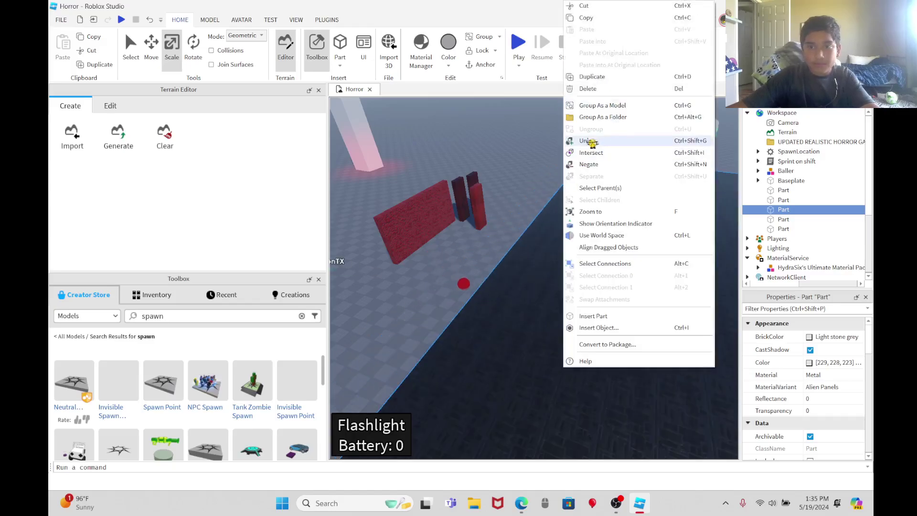
{"action": "left_click", "coordinate": [603, 21]}
{"action": "right_click_drag", "start_coordinate": [519, 100], "coordinate": [538, 215]}
{"action": "right_click", "coordinate": [527, 264]}
{"action": "left_click", "coordinate": [554, 29]}
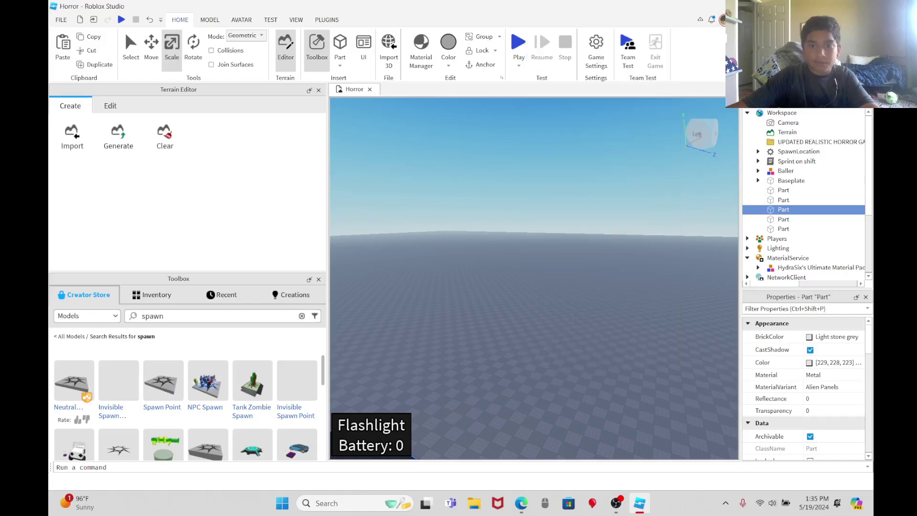
{"action": "right_click_drag", "start_coordinate": [495, 173], "coordinate": [496, 174]}
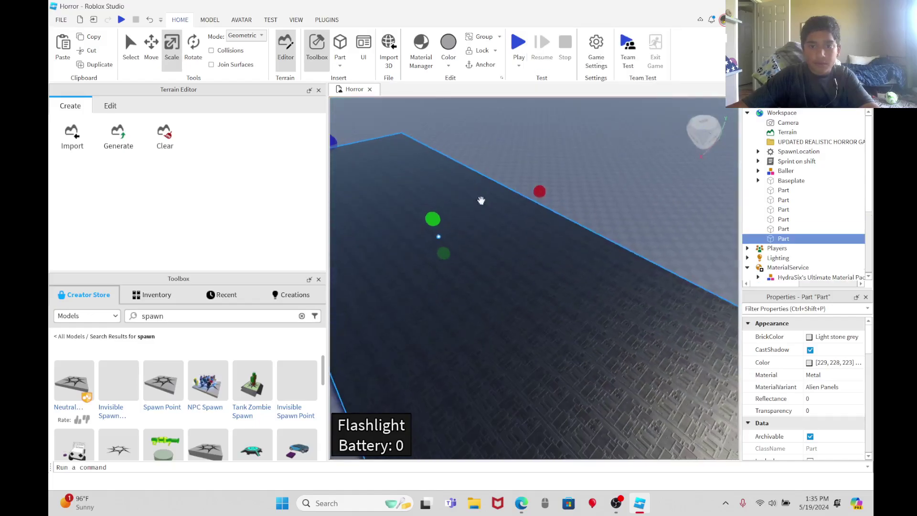
{"action": "left_click_drag", "start_coordinate": [481, 201], "coordinate": [449, 158]}
{"action": "left_click", "coordinate": [668, 145]}
Copy the long bright red wall and paste a duplicate near the corner of the dark floor slab.
{"action": "right_click_drag", "start_coordinate": [668, 146], "coordinate": [541, 214]}
{"action": "left_click", "coordinate": [560, 171]}
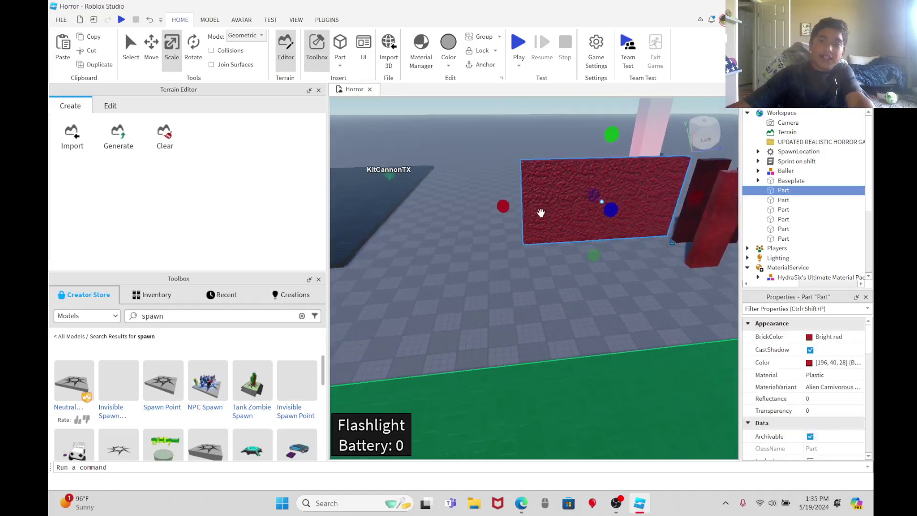
{"action": "right_click", "coordinate": [541, 213]}
{"action": "left_click", "coordinate": [581, 20]}
{"action": "key", "text": "w"}
{"action": "key", "text": "a"}
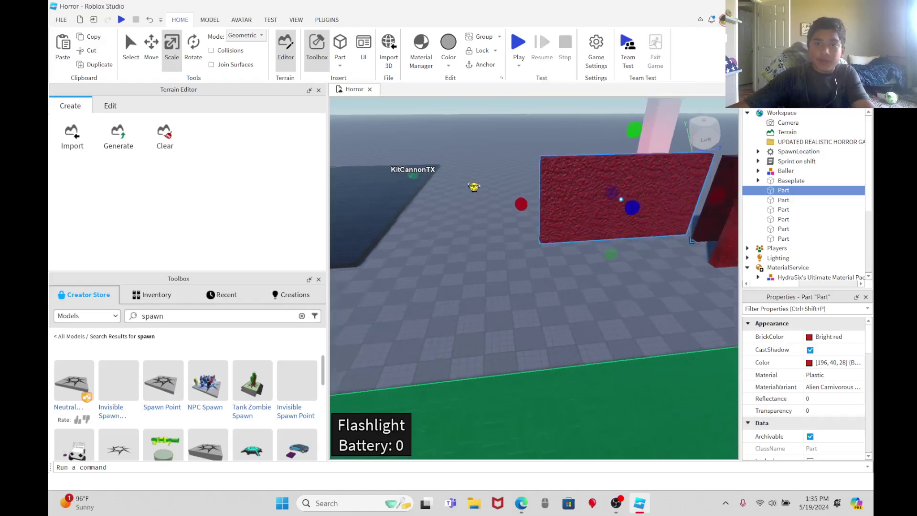
{"action": "right_click_drag", "start_coordinate": [502, 208], "coordinate": [502, 207]}
{"action": "right_click", "coordinate": [474, 307]}
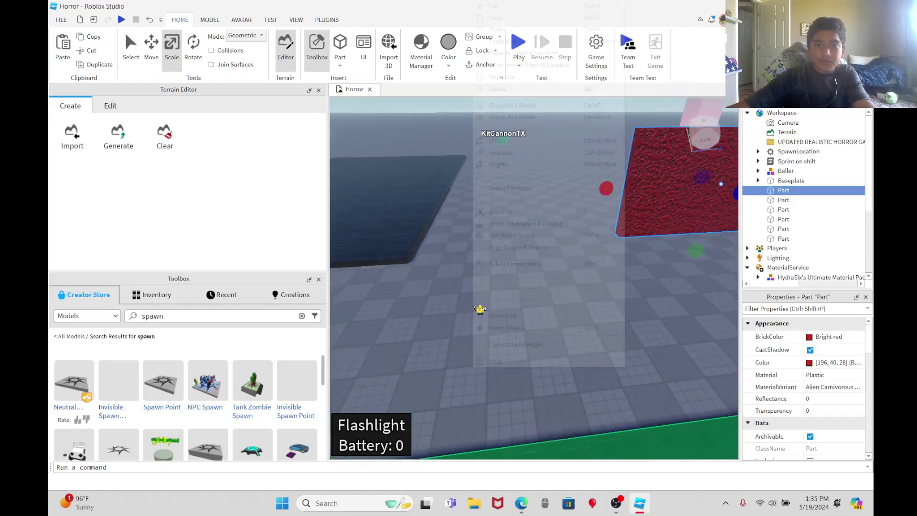
{"action": "left_click", "coordinate": [519, 30]}
{"action": "key", "text": "ctrl+v"}
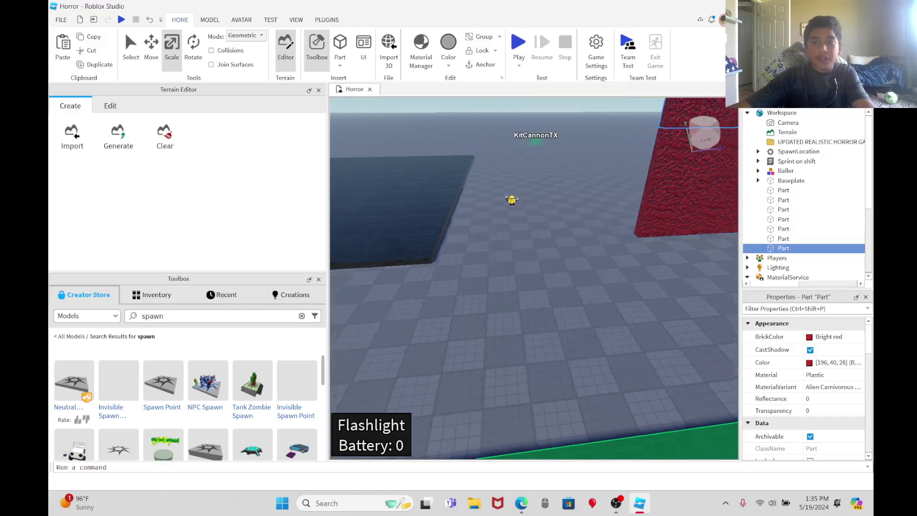
{"action": "key", "text": "f"}
Move the wall copy across the dark floor's edge and lower it until only a low red strip remains above ground.
{"action": "left_click_drag", "start_coordinate": [515, 205], "coordinate": [561, 152]}
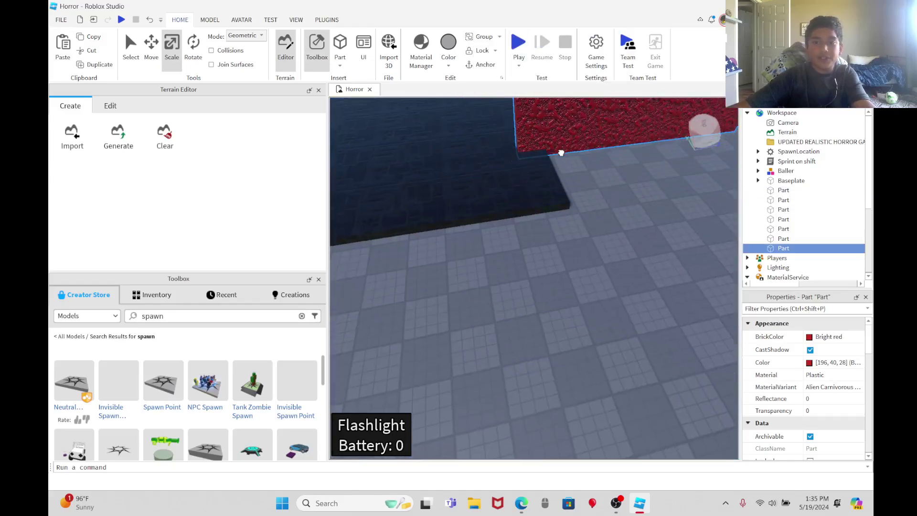
{"action": "right_click_drag", "start_coordinate": [561, 152], "coordinate": [561, 180]}
{"action": "left_click_drag", "start_coordinate": [583, 262], "coordinate": [551, 387]}
{"action": "left_click", "coordinate": [566, 396]}
{"action": "scroll", "coordinate": [587, 419], "scroll_direction": "up", "scroll_amount": 3}
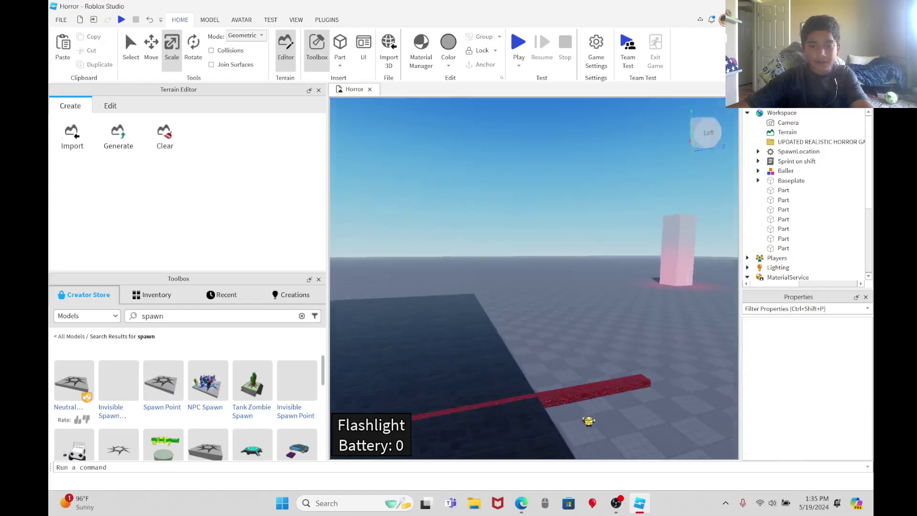
{"action": "right_click_drag", "start_coordinate": [588, 419], "coordinate": [582, 416]}
{"action": "scroll", "coordinate": [584, 411], "scroll_direction": "down", "scroll_amount": 5}
Raise the red strip onto the dark floor's surface and shift it outward across the floor's edge.
{"action": "left_click", "coordinate": [630, 247]}
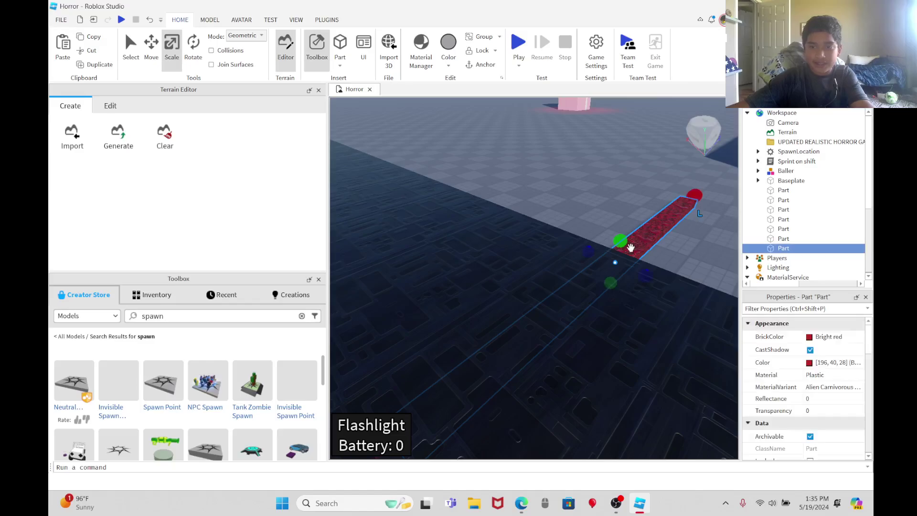
{"action": "left_click_drag", "start_coordinate": [625, 245], "coordinate": [619, 234]}
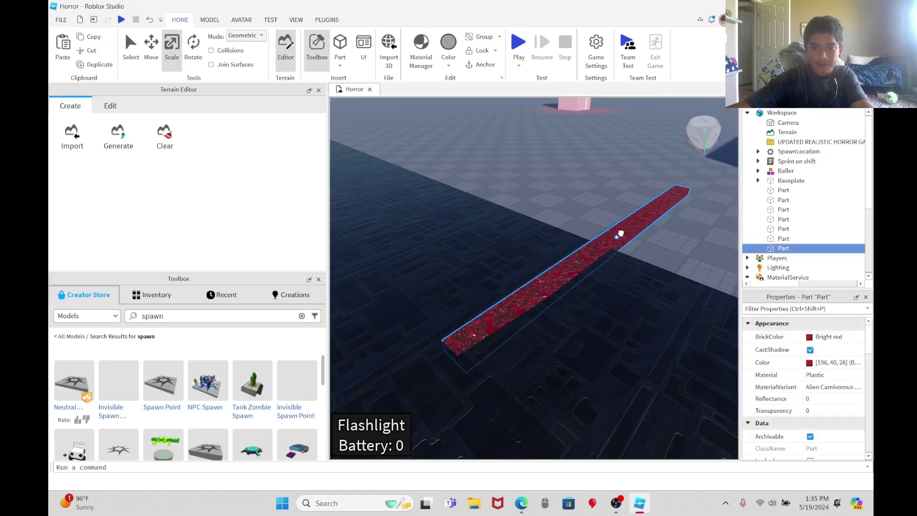
{"action": "left_click", "coordinate": [607, 201]}
{"action": "right_click_drag", "start_coordinate": [607, 201], "coordinate": [543, 198]}
{"action": "left_click", "coordinate": [488, 177]}
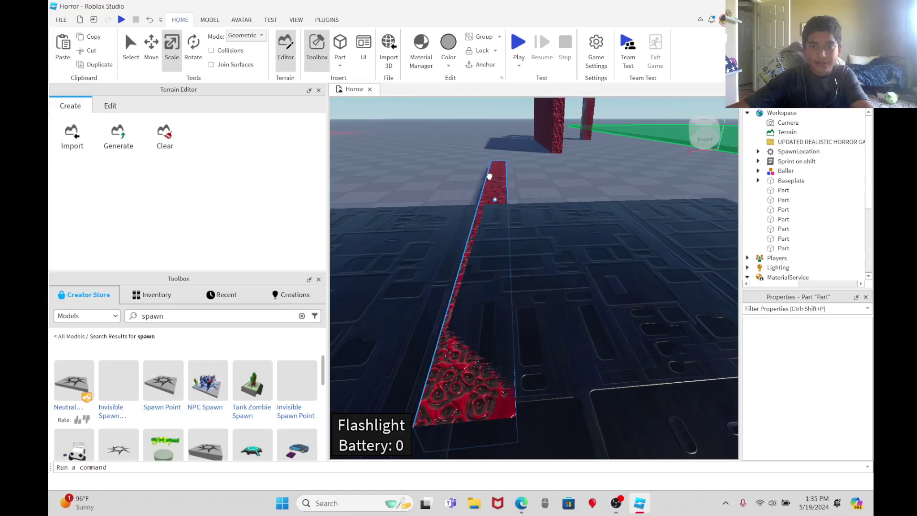
{"action": "left_click_drag", "start_coordinate": [498, 180], "coordinate": [496, 179]}
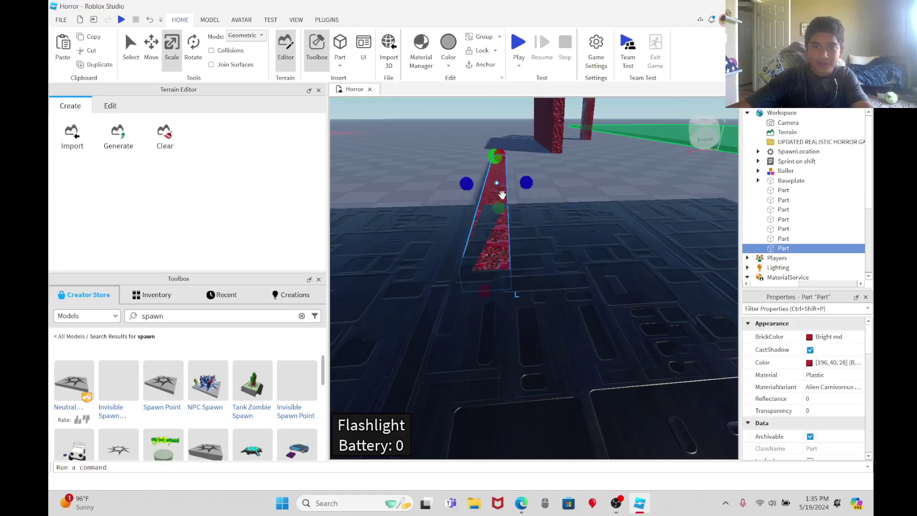
Increase the red strip's height so it forms a solid beam above both the dark floor and the baseplate.
{"action": "key", "text": "w"}
{"action": "key", "text": "d"}
{"action": "right_click_drag", "start_coordinate": [546, 163], "coordinate": [509, 174]}
{"action": "right_click_drag", "start_coordinate": [454, 168], "coordinate": [449, 162]}
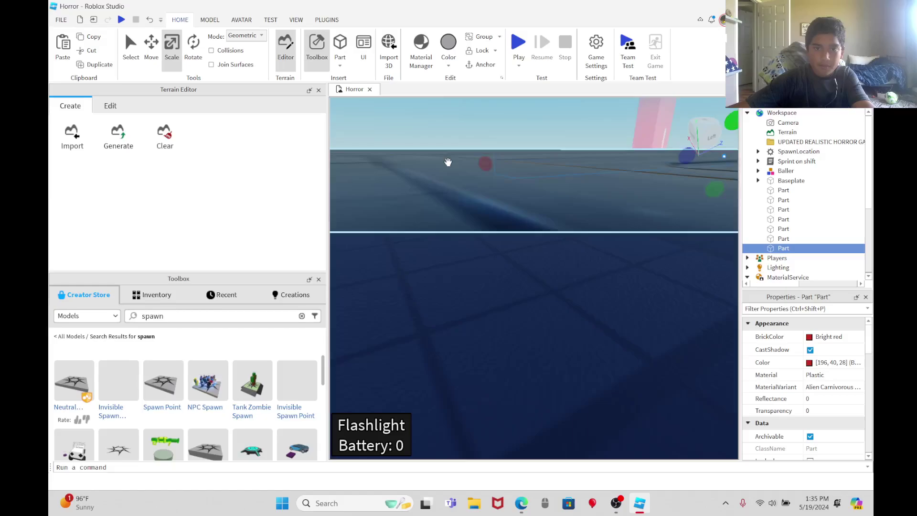
{"action": "key", "text": "d"}
{"action": "key", "text": "s"}
{"action": "mouse_move", "coordinate": [561, 154]}
{"action": "right_mouse_down"}
{"action": "mouse_move", "coordinate": [561, 182]}
{"action": "mouse_move", "coordinate": [575, 167]}
{"action": "right_mouse_up"}
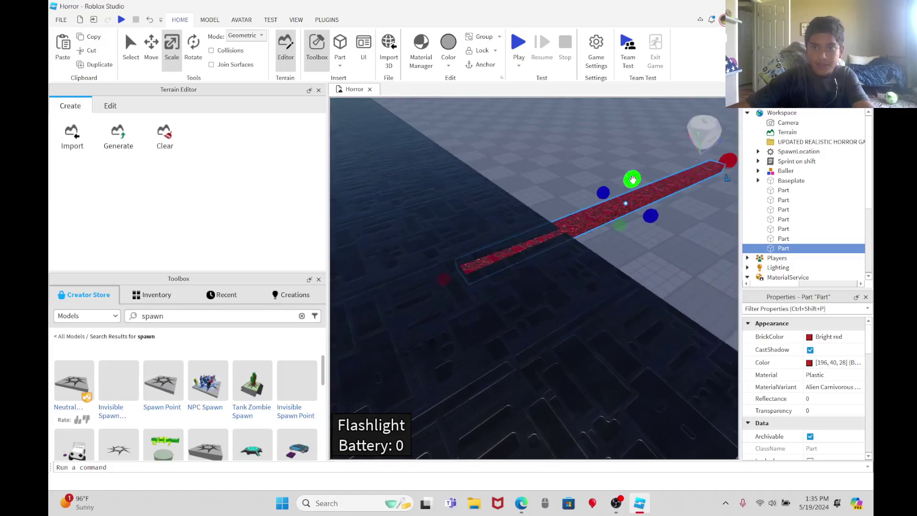
{"action": "left_click_drag", "start_coordinate": [633, 179], "coordinate": [633, 169]}
{"action": "left_click", "coordinate": [562, 158]}
Copy the red beam and paste duplicates of it beside the original at the floor's edge.
{"action": "mouse_move", "coordinate": [562, 158]}
{"action": "right_mouse_down"}
{"action": "mouse_move", "coordinate": [553, 151]}
{"action": "mouse_move", "coordinate": [560, 157]}
{"action": "right_mouse_up"}
{"action": "key", "text": "w"}
{"action": "key", "text": "s"}
{"action": "key", "text": "w"}
{"action": "key", "text": "s"}
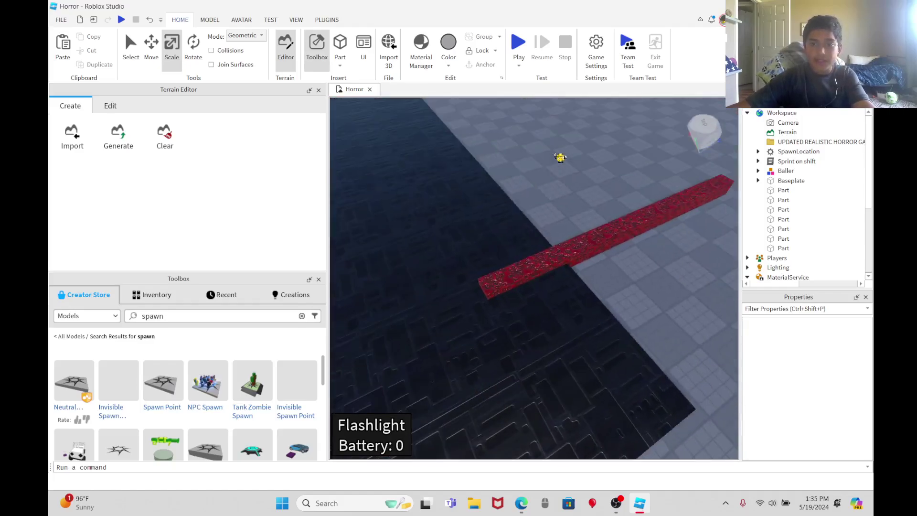
{"action": "left_click", "coordinate": [595, 239]}
{"action": "left_click", "coordinate": [571, 200]}
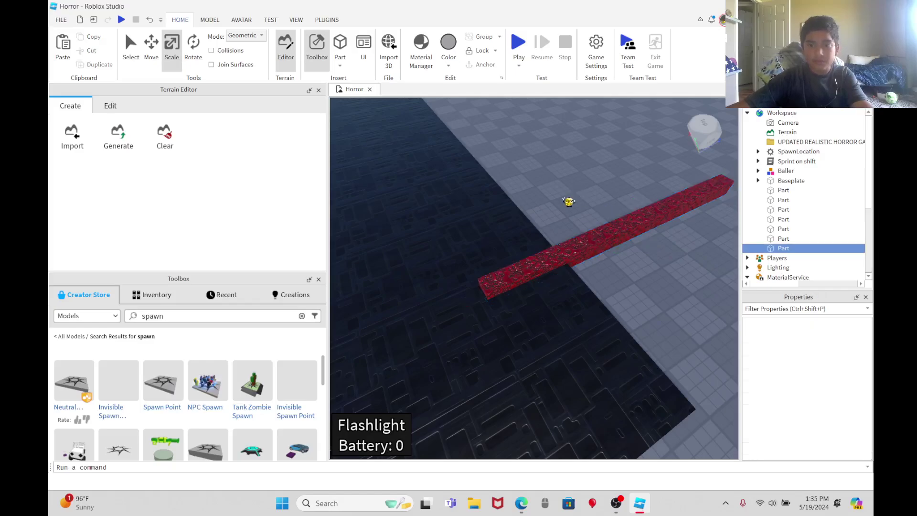
{"action": "right_click", "coordinate": [586, 238]}
{"action": "left_click", "coordinate": [559, 172]}
{"action": "left_click", "coordinate": [600, 242]}
{"action": "right_click", "coordinate": [601, 242]}
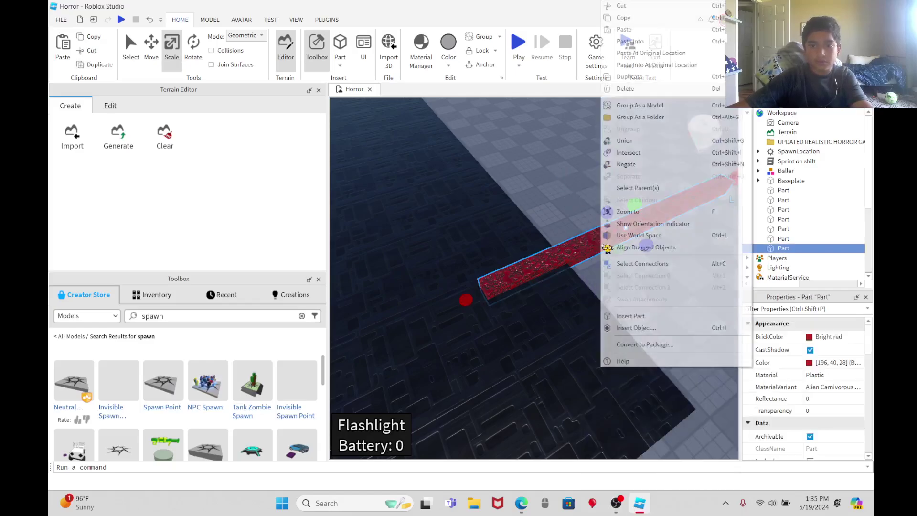
{"action": "left_click", "coordinate": [632, 23]}
{"action": "left_click", "coordinate": [551, 146]}
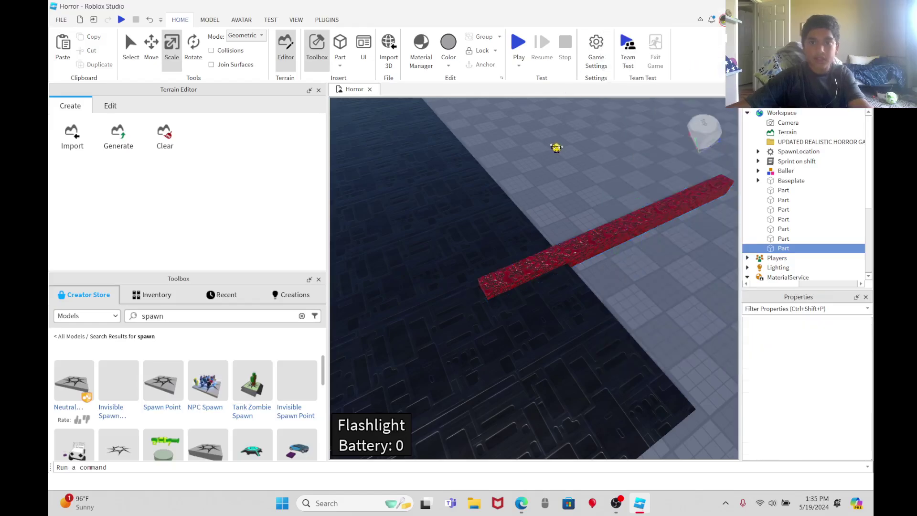
{"action": "right_click_drag", "start_coordinate": [551, 145], "coordinate": [551, 146]}
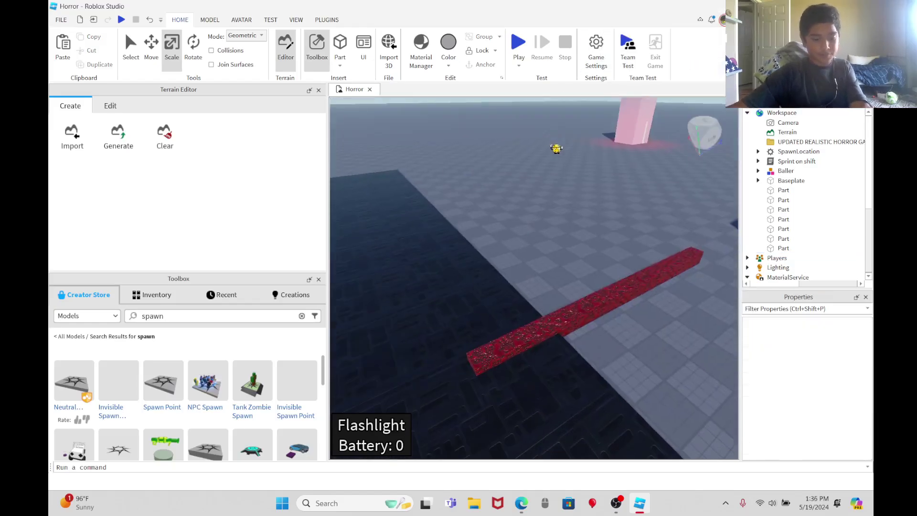
{"action": "key", "text": "ctrl+v"}
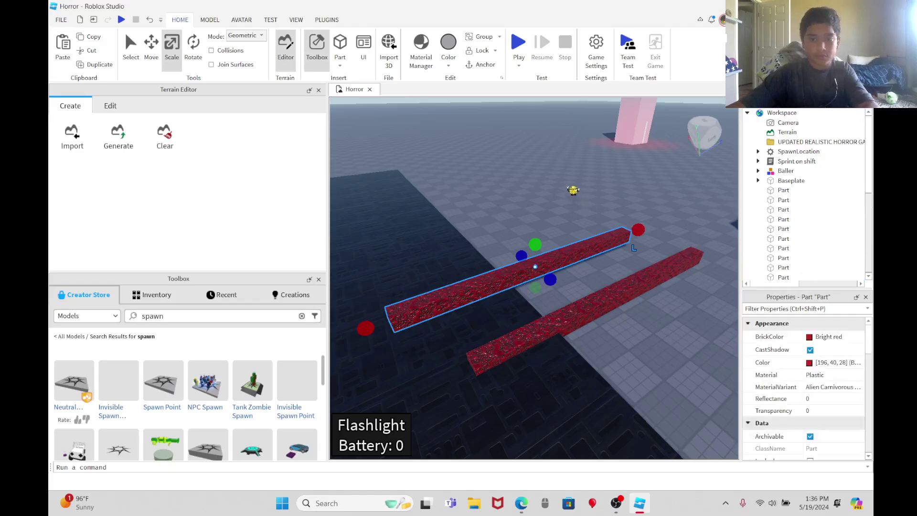
Move the pasted red beams apart so they lie side by side along the dark floor's edge.
{"action": "left_click_drag", "start_coordinate": [477, 299], "coordinate": [492, 241]}
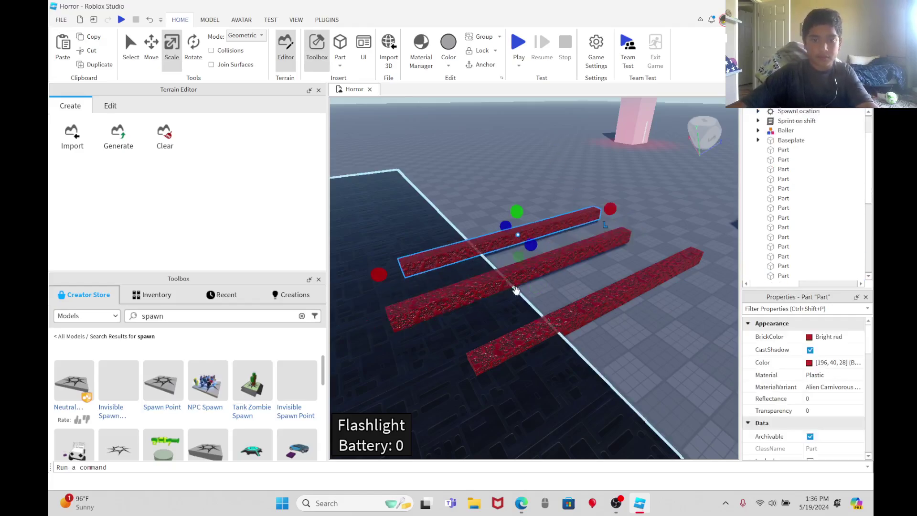
{"action": "left_click_drag", "start_coordinate": [507, 273], "coordinate": [439, 250]}
{"action": "right_click_drag", "start_coordinate": [438, 250], "coordinate": [512, 297]}
{"action": "key", "text": "w"}
{"action": "key", "text": "a"}
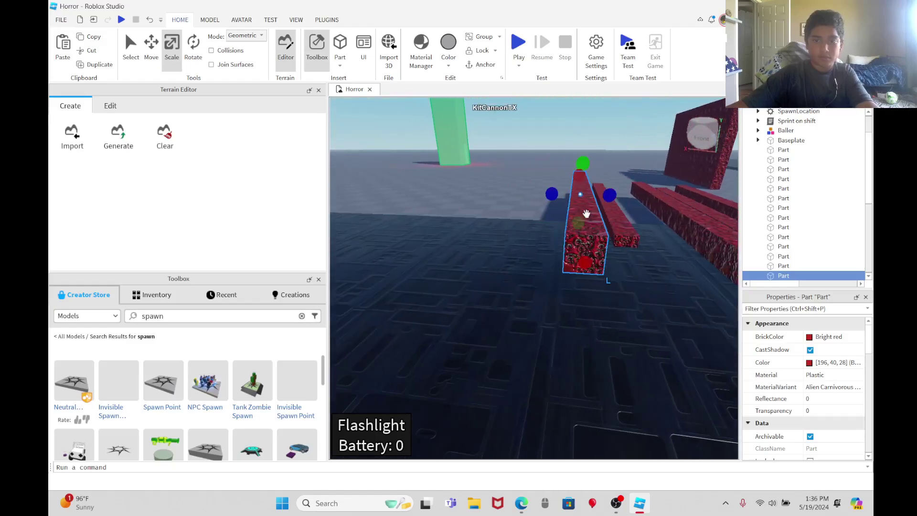
{"action": "key", "text": "d"}
{"action": "left_click", "coordinate": [511, 297]}
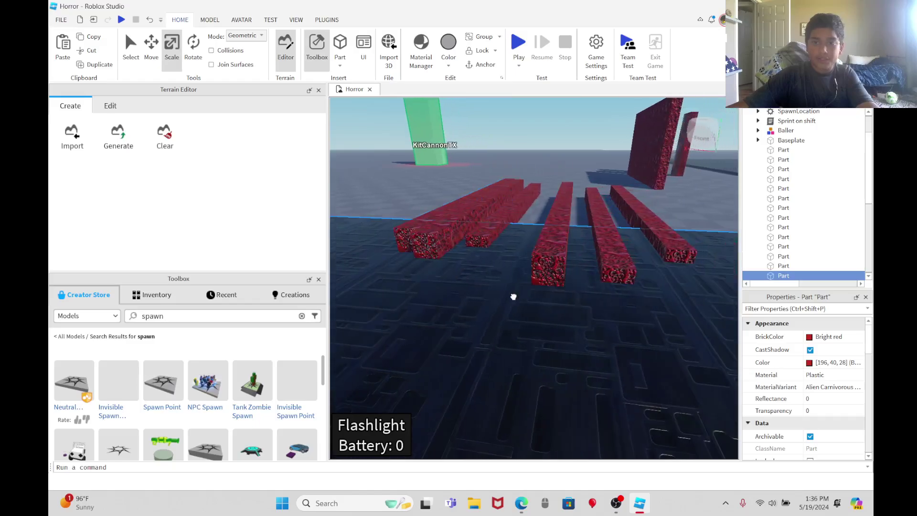
Shift more of the clustered red beams toward the empty stretch of the floor's edge.
{"action": "right_click_drag", "start_coordinate": [512, 297], "coordinate": [565, 282]}
{"action": "left_click", "coordinate": [618, 241]}
{"action": "left_click_drag", "start_coordinate": [619, 241], "coordinate": [527, 220]}
{"action": "key", "text": "a"}
{"action": "key", "text": "d"}
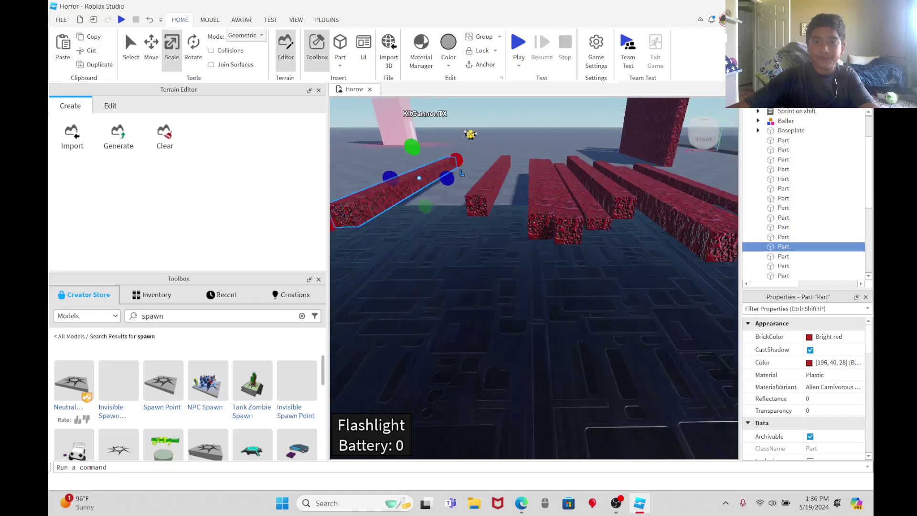
Space the red beams out in a row along the floor's edge and duplicate one to fill a gap.
{"action": "left_click", "coordinate": [475, 132]}
{"action": "key", "text": "w"}
{"action": "right_click_drag", "start_coordinate": [475, 132], "coordinate": [476, 132]}
{"action": "key", "text": "s"}
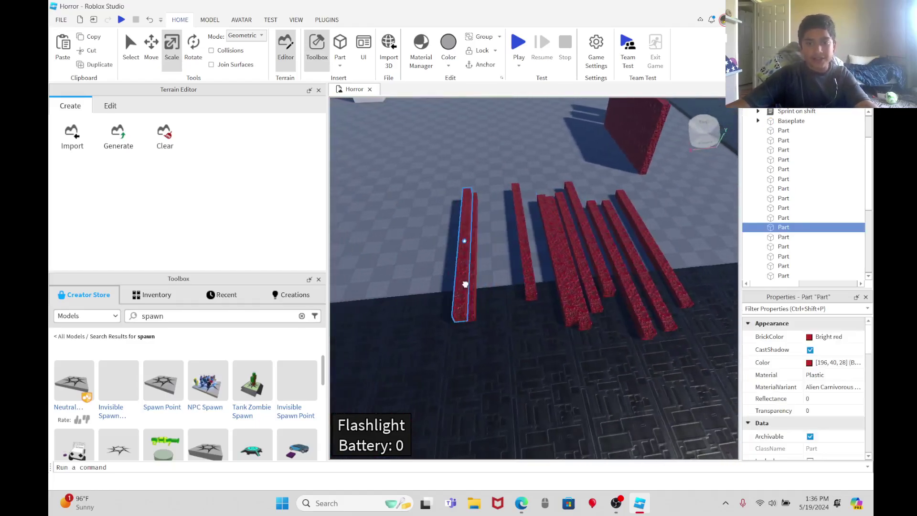
{"action": "key", "text": "a"}
{"action": "left_click_drag", "start_coordinate": [465, 285], "coordinate": [465, 293]}
{"action": "left_click_drag", "start_coordinate": [671, 293], "coordinate": [394, 288]}
{"action": "left_click_drag", "start_coordinate": [610, 299], "coordinate": [531, 301]}
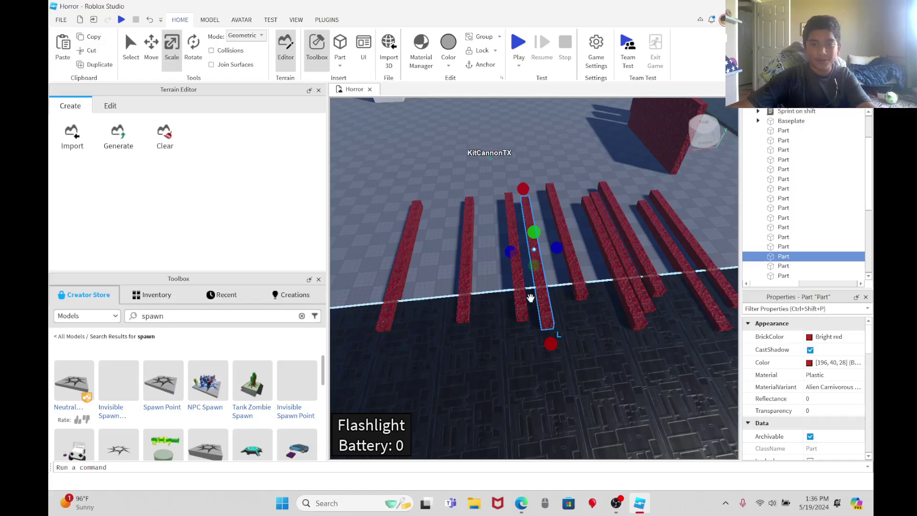
{"action": "key", "text": "ctrl+d"}
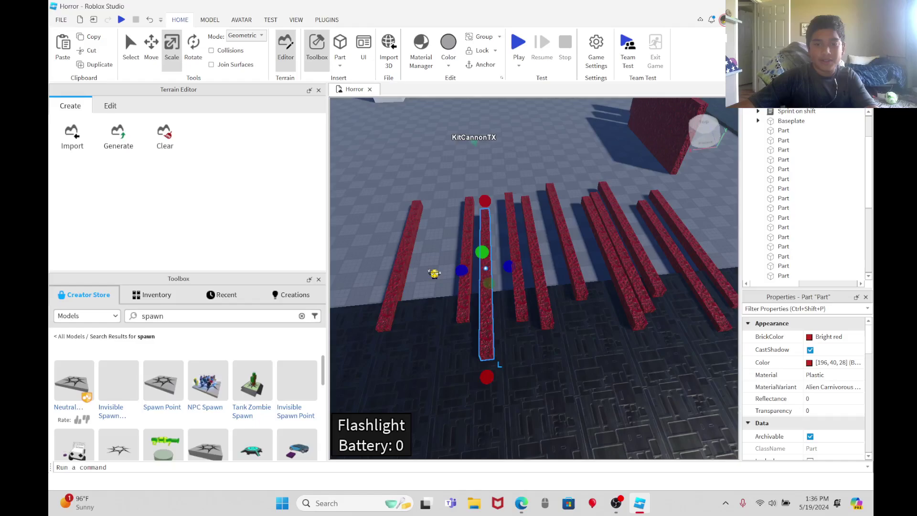
Paste another copy of the red beam and place it in the row along the dark floor's edge.
{"action": "left_click", "coordinate": [434, 273]}
{"action": "right_click_drag", "start_coordinate": [452, 219], "coordinate": [443, 200]}
{"action": "key", "text": "ctrl+v"}
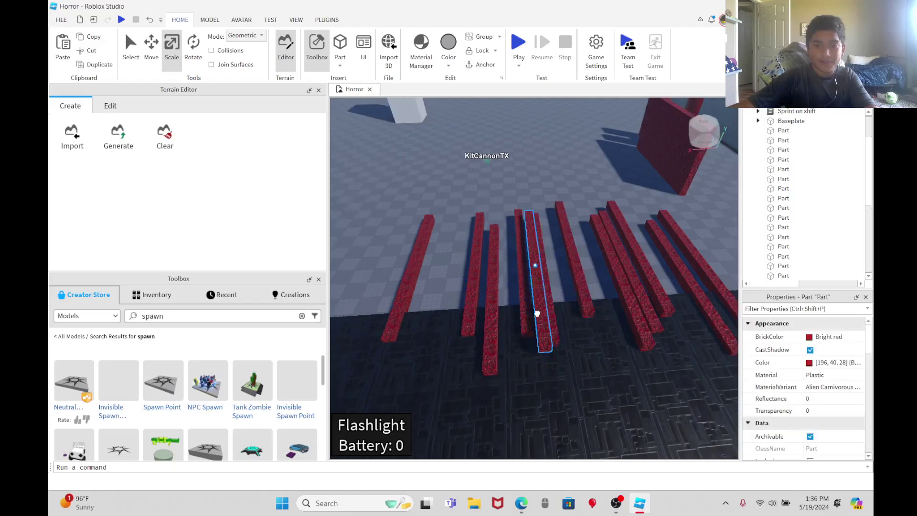
{"action": "left_click", "coordinate": [512, 186]}
Examine the row of red beams and the creepyMonster model standing beside it from several sides.
{"action": "right_click_drag", "start_coordinate": [512, 187], "coordinate": [506, 304]}
{"action": "mouse_move", "coordinate": [604, 314]}
{"action": "right_mouse_down"}
{"action": "mouse_move", "coordinate": [629, 307]}
{"action": "mouse_move", "coordinate": [614, 303]}
{"action": "mouse_move", "coordinate": [624, 309]}
{"action": "right_mouse_up"}
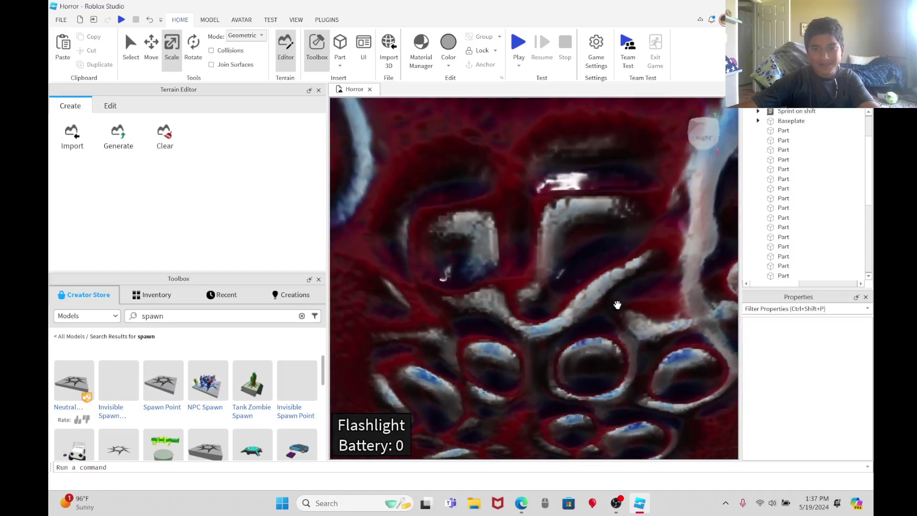
{"action": "right_click_drag", "start_coordinate": [616, 306], "coordinate": [646, 315]}
{"action": "key", "text": "w"}
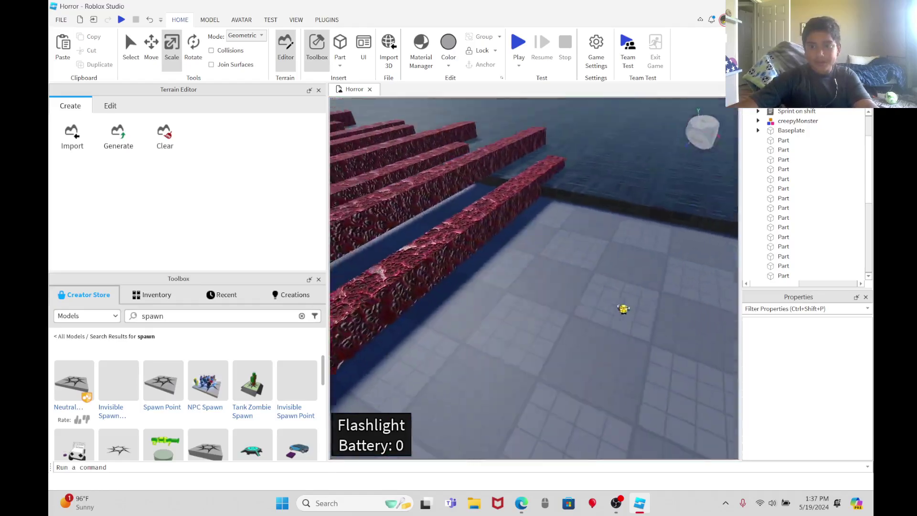
{"action": "key", "text": "a"}
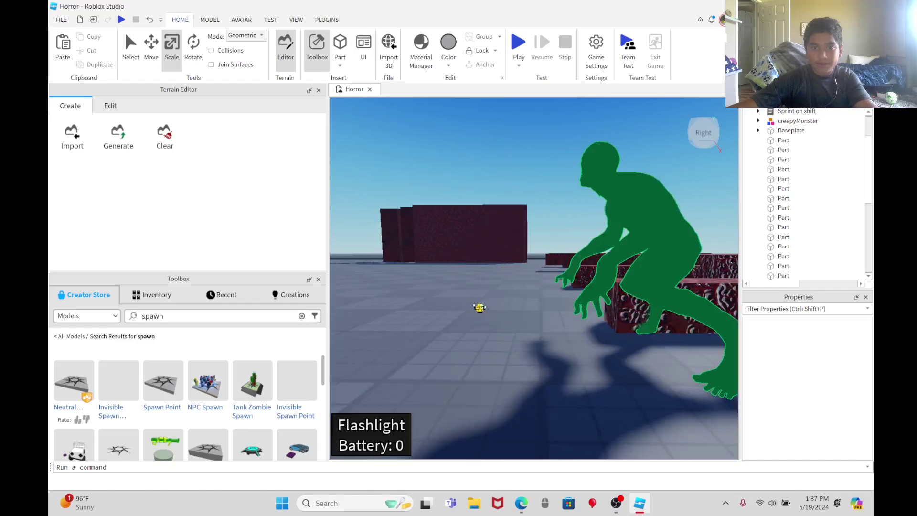
{"action": "right_click_drag", "start_coordinate": [479, 307], "coordinate": [482, 293]}
{"action": "left_click", "coordinate": [577, 272]}
{"action": "key", "text": "w"}
{"action": "right_click_drag", "start_coordinate": [644, 204], "coordinate": [650, 209]}
{"action": "key", "text": "s"}
{"action": "key", "text": "w"}
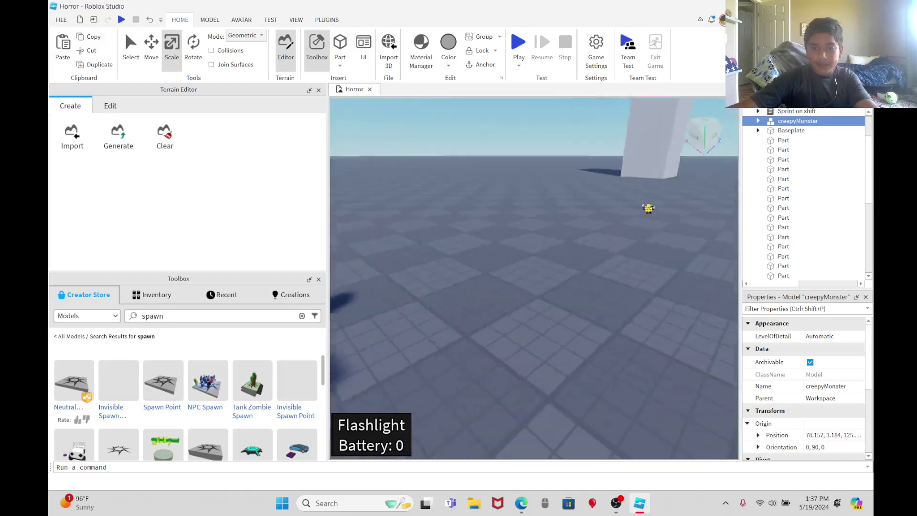
{"action": "key", "text": "s"}
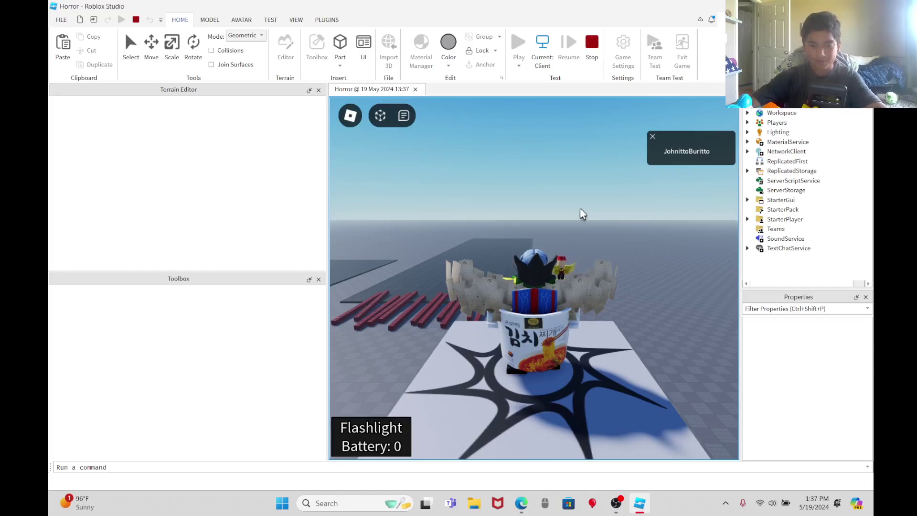
Playtest the map by walking the avatar off the spawn and leading the creepyMonster around the red walls.
{"action": "right_click_drag", "start_coordinate": [581, 209], "coordinate": [589, 209]}
{"action": "key", "text": "s"}
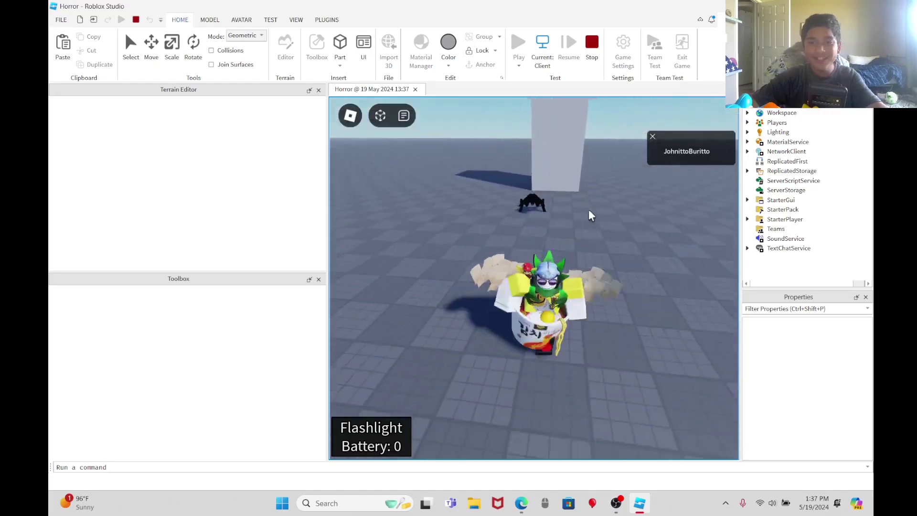
{"action": "scroll", "coordinate": [589, 209], "scroll_direction": "up", "scroll_amount": 6}
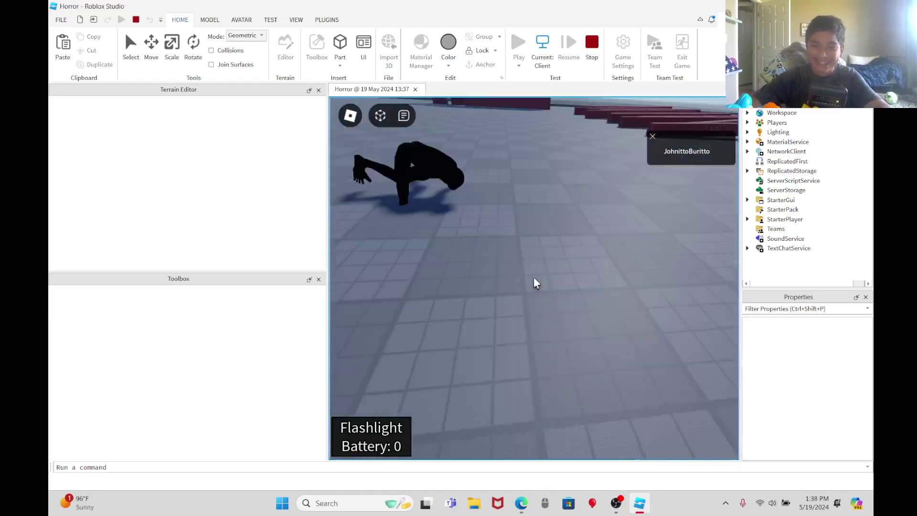
{"action": "key", "text": "s"}
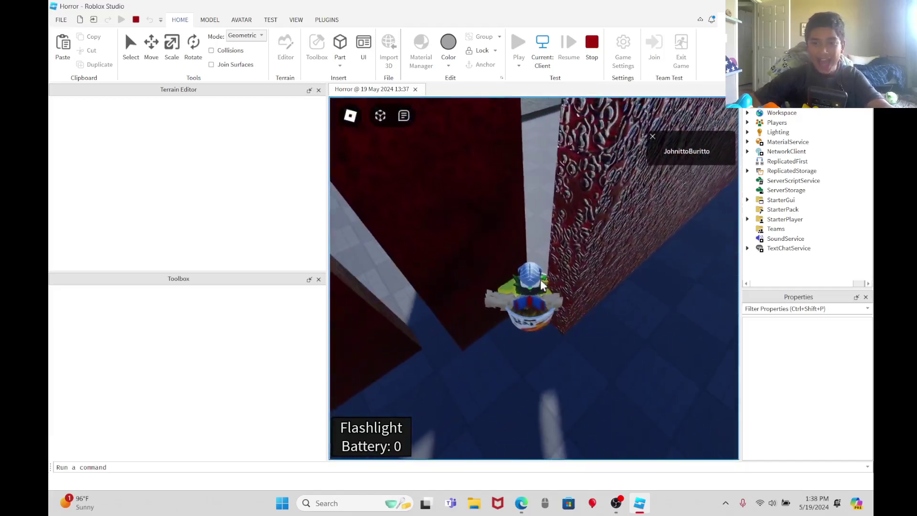
{"action": "key", "text": "w"}
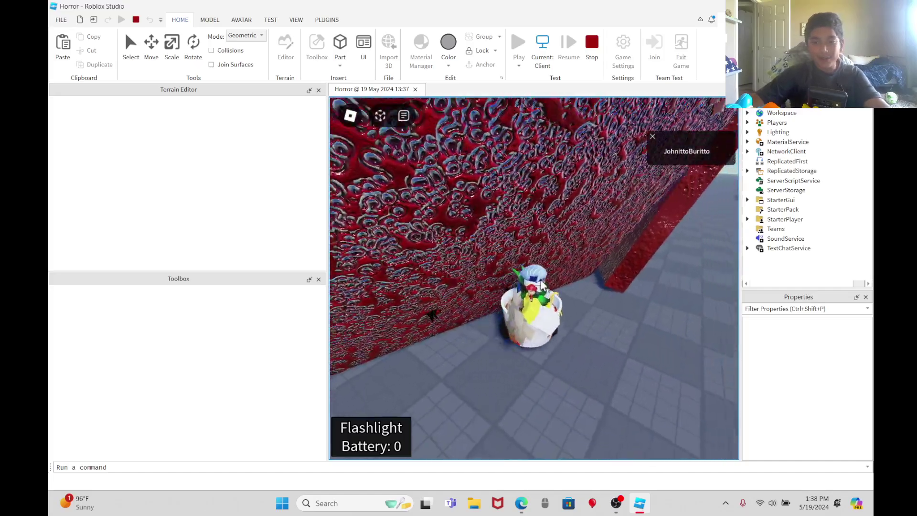
{"action": "key", "text": "space"}
{"action": "key", "text": "w"}
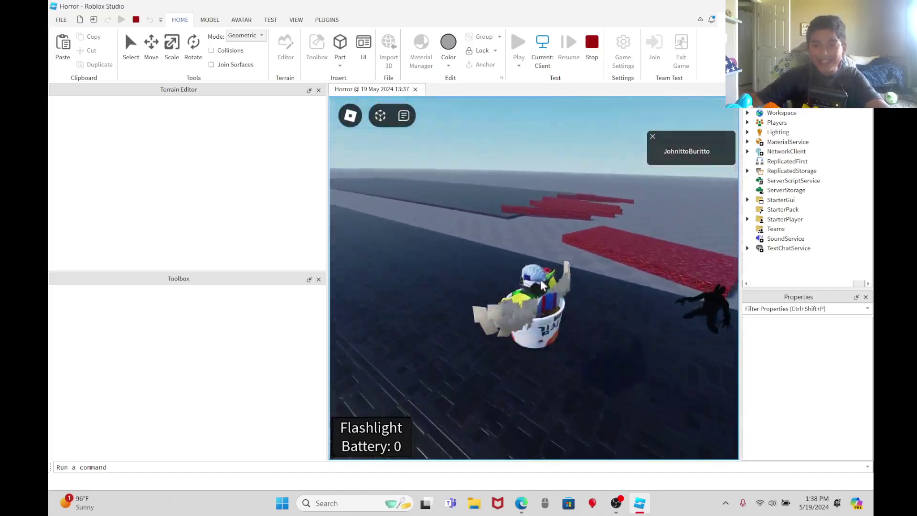
Continue the playtest in first person, running and jumping past the red pillars and walls.
{"action": "key", "text": "space"}
{"action": "scroll", "coordinate": [542, 282], "scroll_direction": "up", "scroll_amount": 3}
{"action": "scroll", "coordinate": [541, 280], "scroll_direction": "up", "scroll_amount": 3}
{"action": "key", "text": "w"}
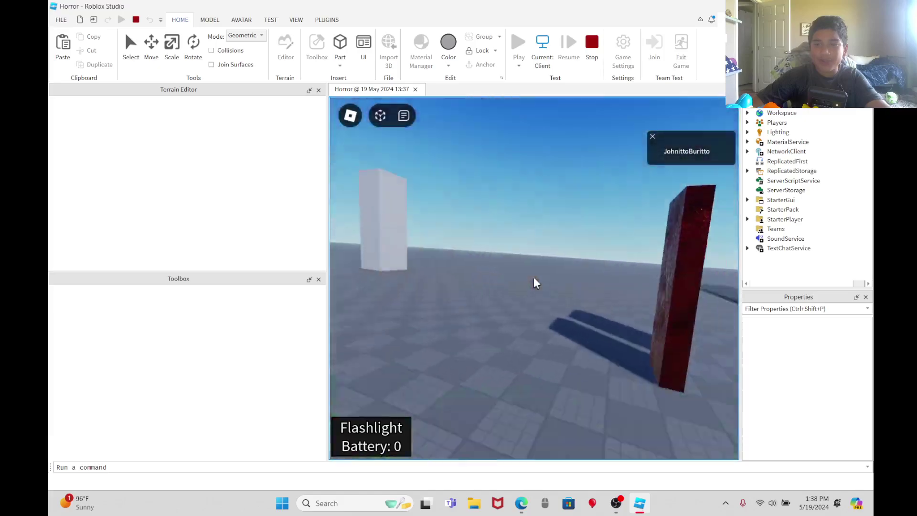
{"action": "key", "text": "space"}
{"action": "key", "text": "w"}
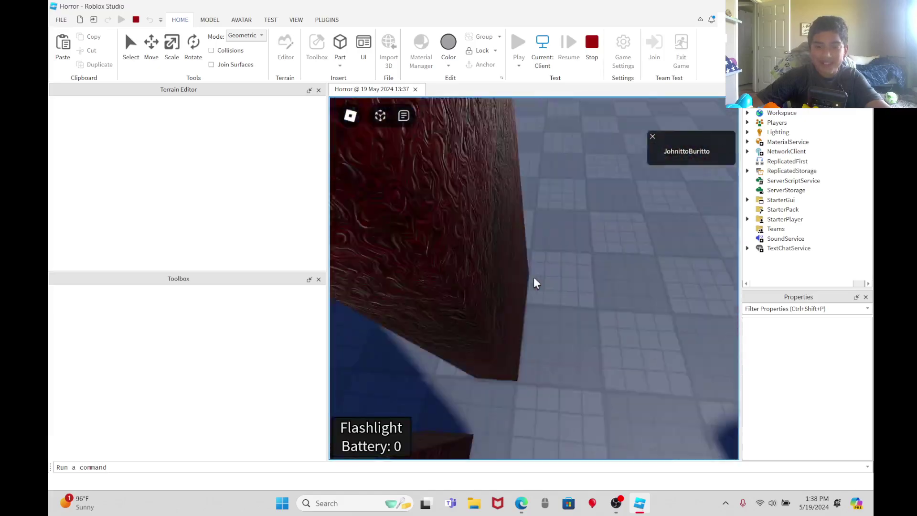
{"action": "key", "text": "w"}
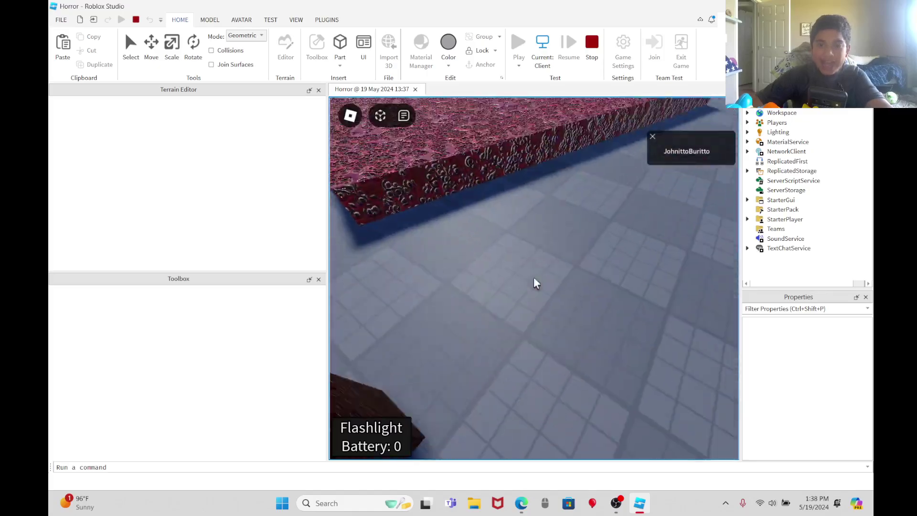
Pull the camera back to third person and test the creepyMonster's chase among the red blocks.
{"action": "scroll", "coordinate": [534, 278], "scroll_direction": "down", "scroll_amount": 5}
{"action": "key", "text": "space"}
{"action": "right_click_drag", "start_coordinate": [534, 278], "coordinate": [530, 277]}
{"action": "key", "text": "space"}
{"action": "key", "text": "space"}
{"action": "key", "text": "space"}
{"action": "key", "text": "w"}
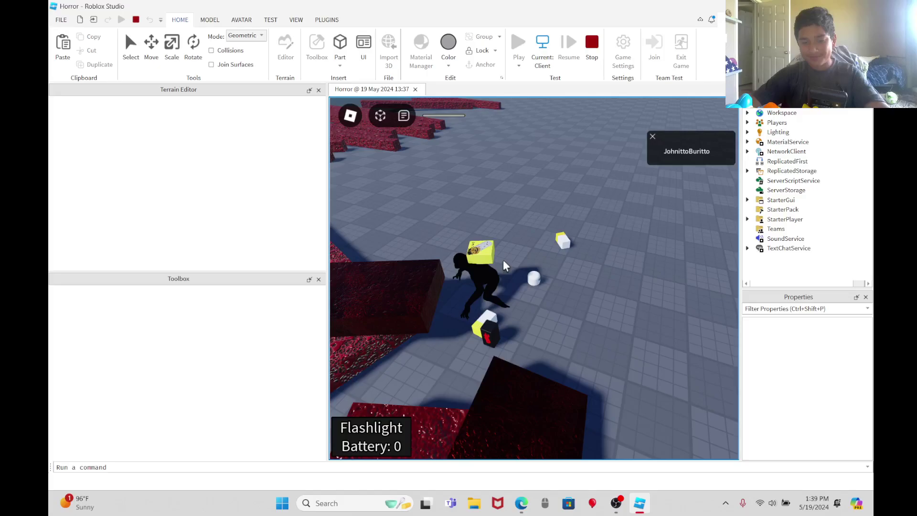
Send the respawned avatar toward the creepyMonster once more and end the playtest.
{"action": "key", "text": "w"}
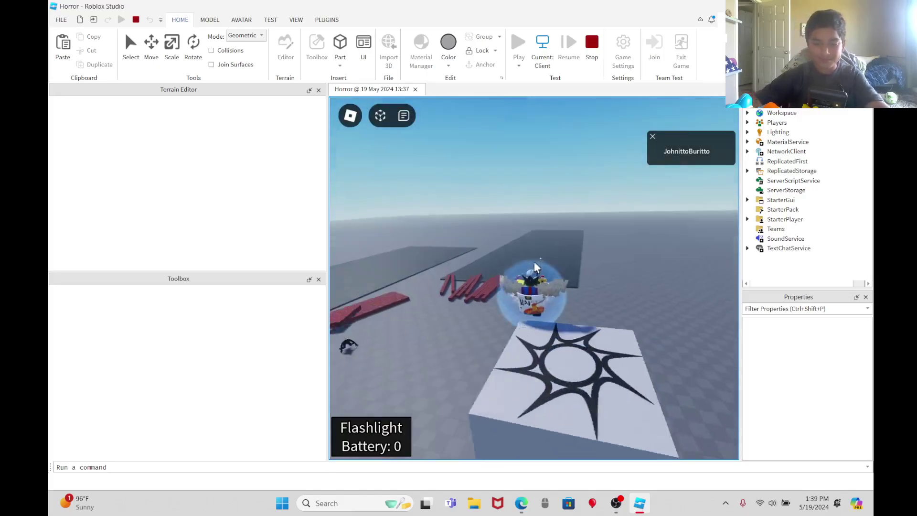
{"action": "key", "text": "space"}
{"action": "right_click_drag", "start_coordinate": [534, 262], "coordinate": [534, 261]}
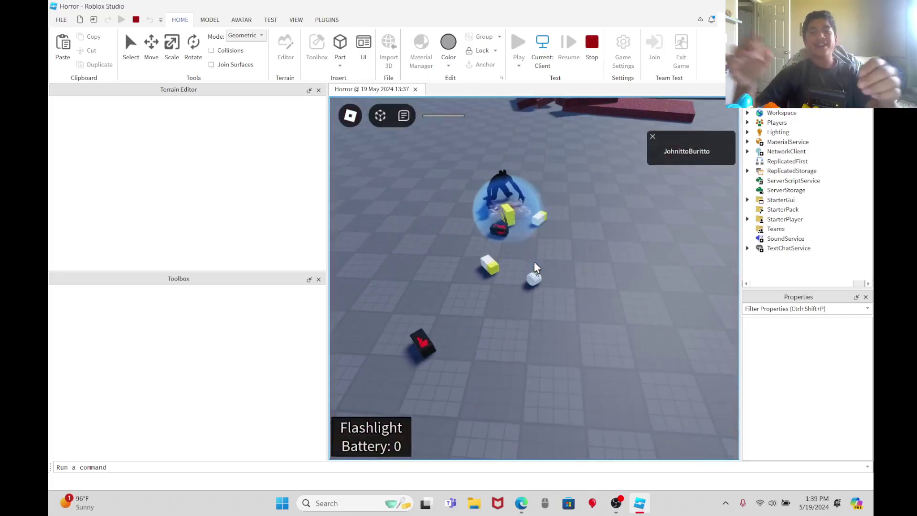
{"action": "left_click", "coordinate": [592, 45]}
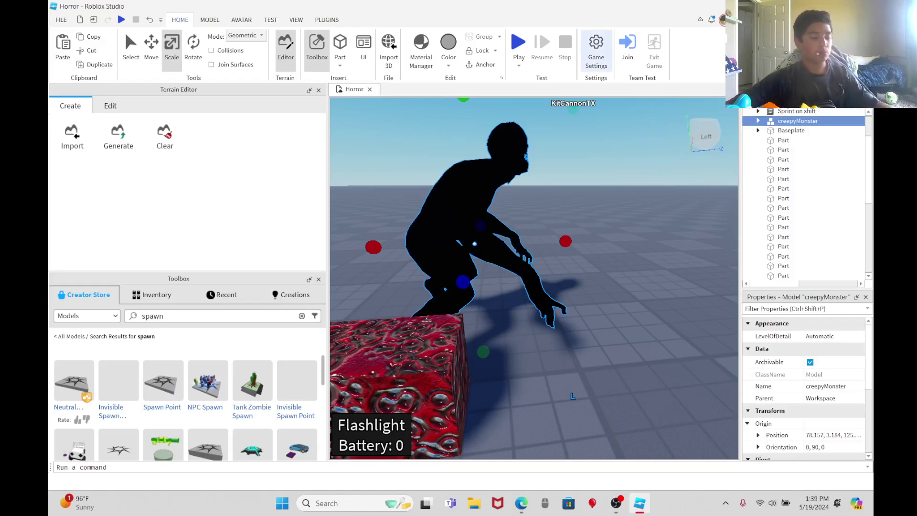
{"action": "left_click", "coordinate": [630, 226]}
{"action": "mouse_move", "coordinate": [630, 225]}
{"action": "right_mouse_down"}
{"action": "mouse_move", "coordinate": [612, 215]}
{"action": "mouse_move", "coordinate": [619, 221]}
{"action": "right_mouse_up"}
{"action": "scroll", "coordinate": [618, 221], "scroll_direction": "down", "scroll_amount": 3}
{"action": "left_click", "coordinate": [621, 258]}
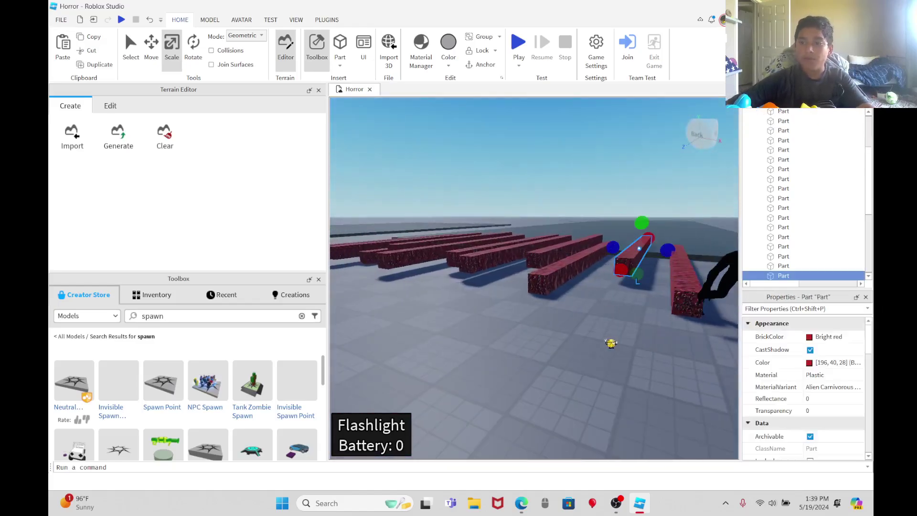
{"action": "right_click", "coordinate": [635, 257]}
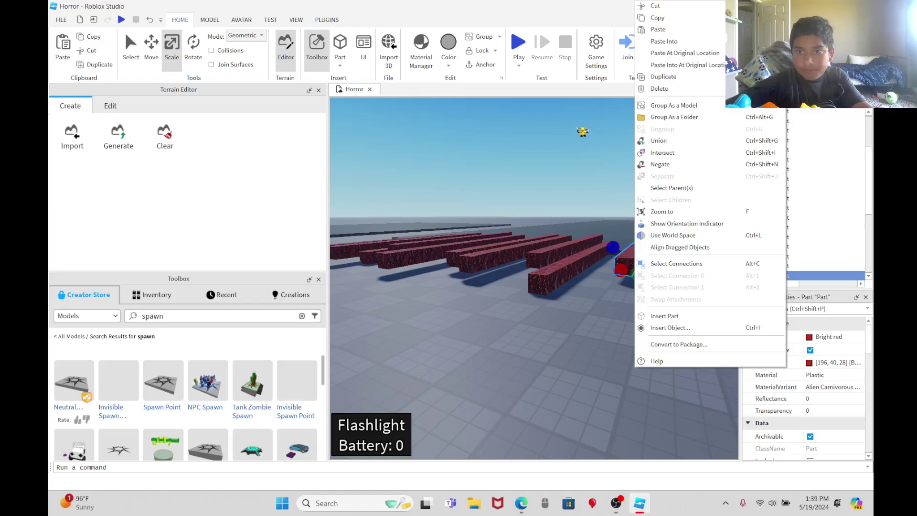
{"action": "left_click", "coordinate": [577, 128]}
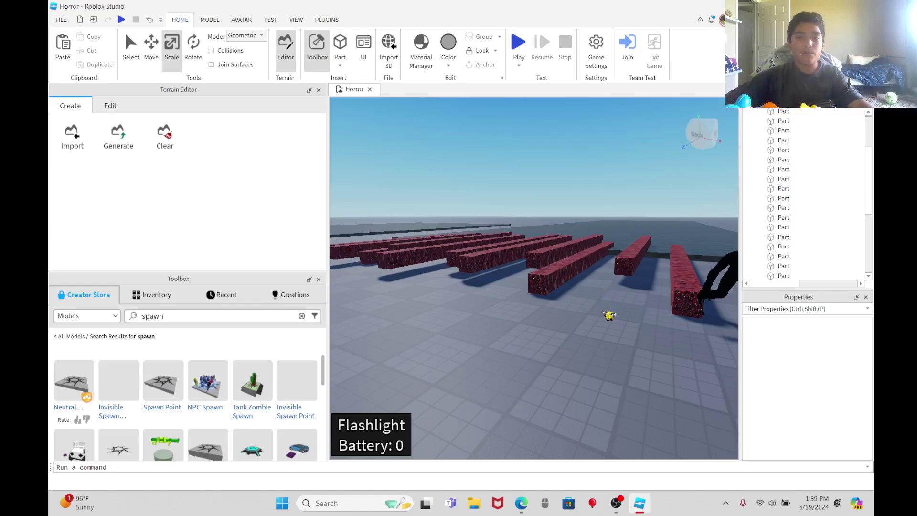
{"action": "left_click", "coordinate": [553, 274]}
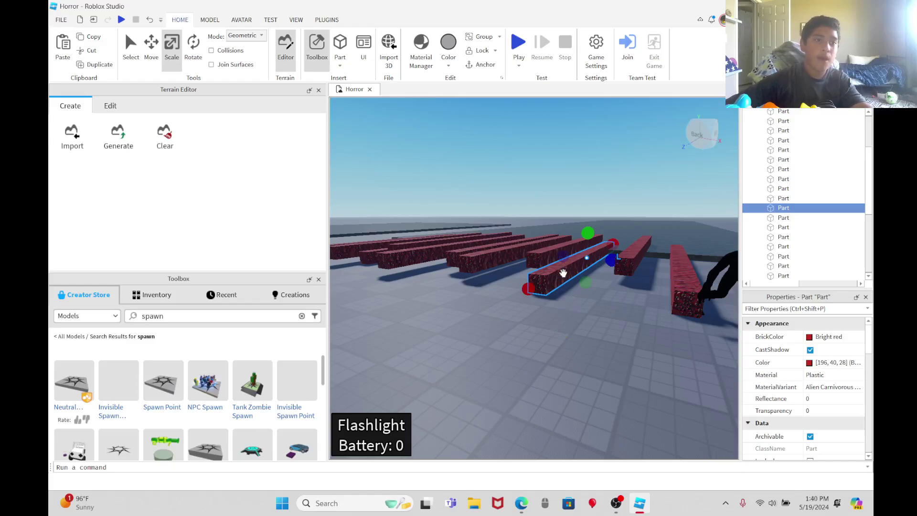
{"action": "right_click_drag", "start_coordinate": [581, 272], "coordinate": [580, 271]}
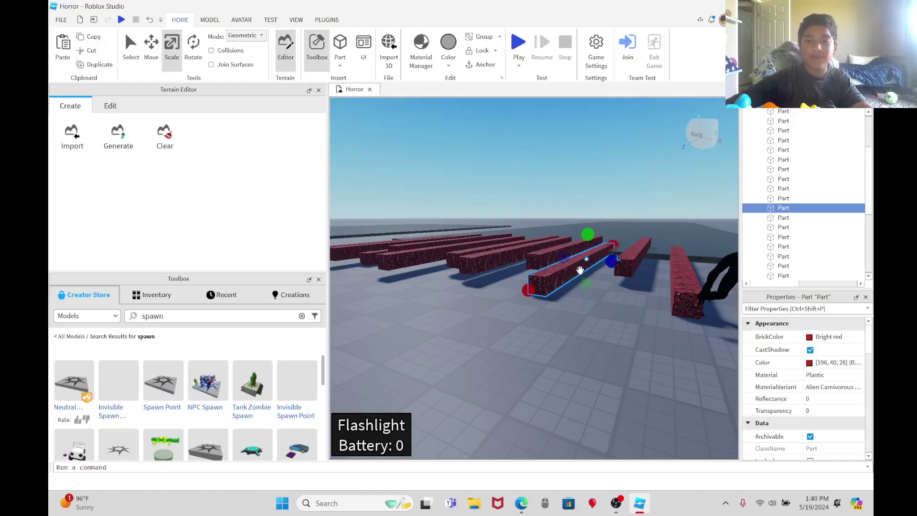
{"action": "right_click", "coordinate": [579, 277]}
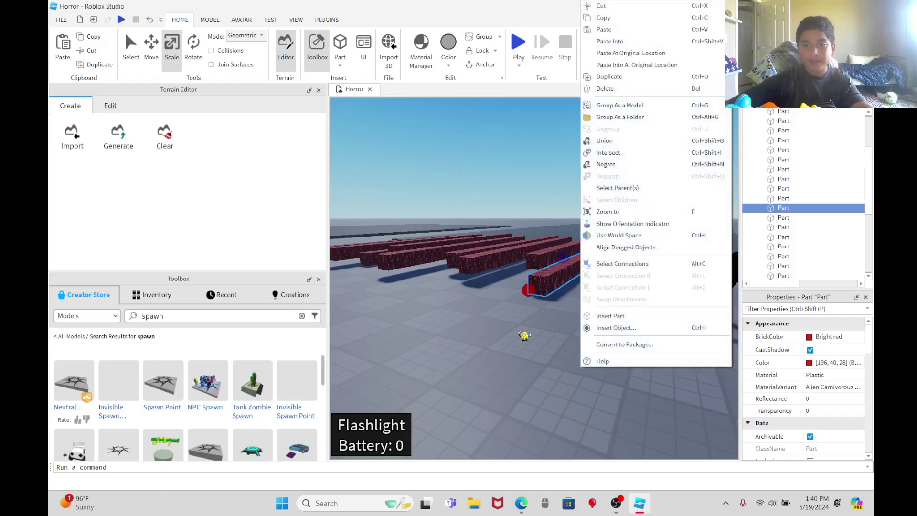
{"action": "left_click", "coordinate": [481, 378]}
Move the two Alien Metal red pillars from the wall's end to the open ground beyond the creepyMonster.
{"action": "right_click_drag", "start_coordinate": [481, 378], "coordinate": [475, 372]}
{"action": "left_click_drag", "start_coordinate": [489, 321], "coordinate": [595, 218]}
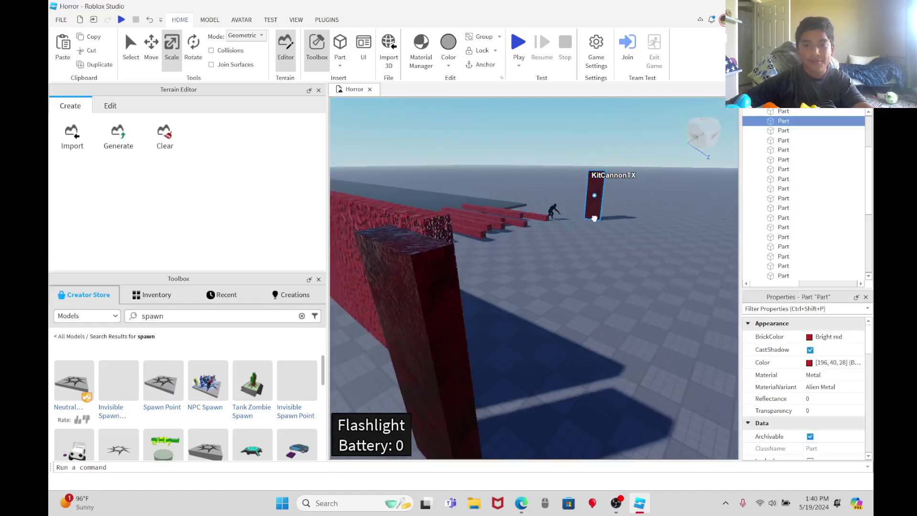
{"action": "left_click_drag", "start_coordinate": [482, 286], "coordinate": [616, 203]}
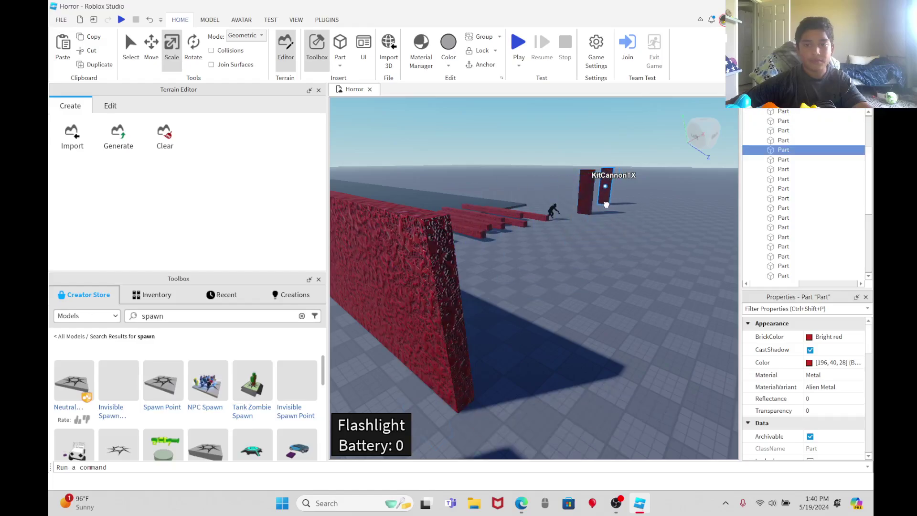
{"action": "left_click", "coordinate": [664, 258]}
{"action": "key", "text": "w"}
{"action": "right_click_drag", "start_coordinate": [665, 258], "coordinate": [649, 231]}
{"action": "key", "text": "w"}
{"action": "key", "text": "s"}
{"action": "key", "text": "w"}
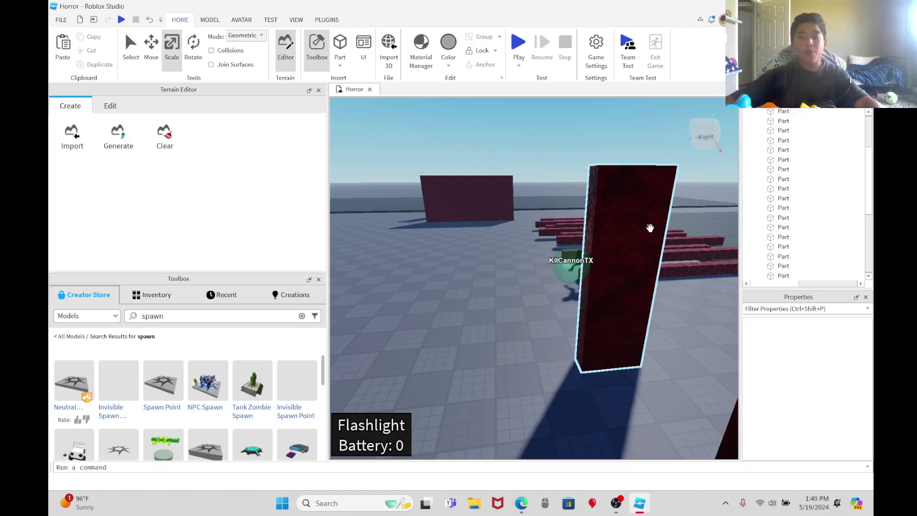
{"action": "right_click", "coordinate": [650, 228]}
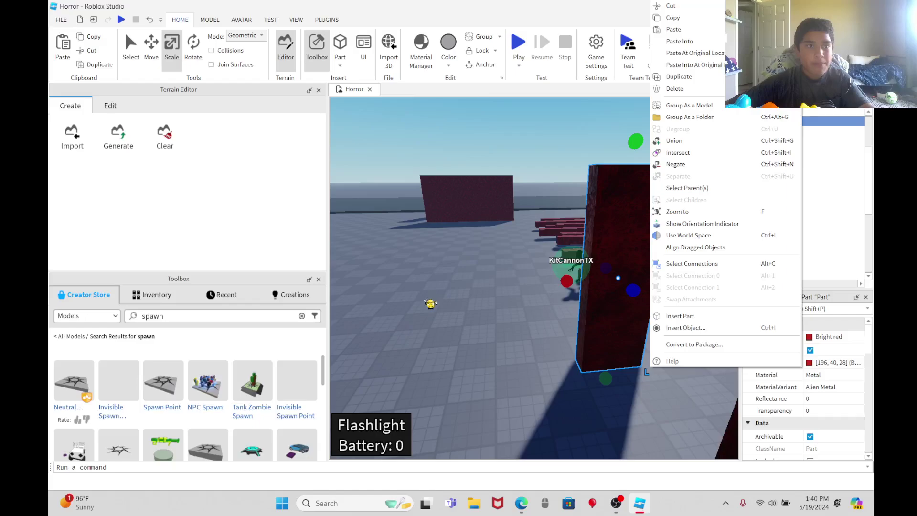
{"action": "left_click", "coordinate": [430, 304]}
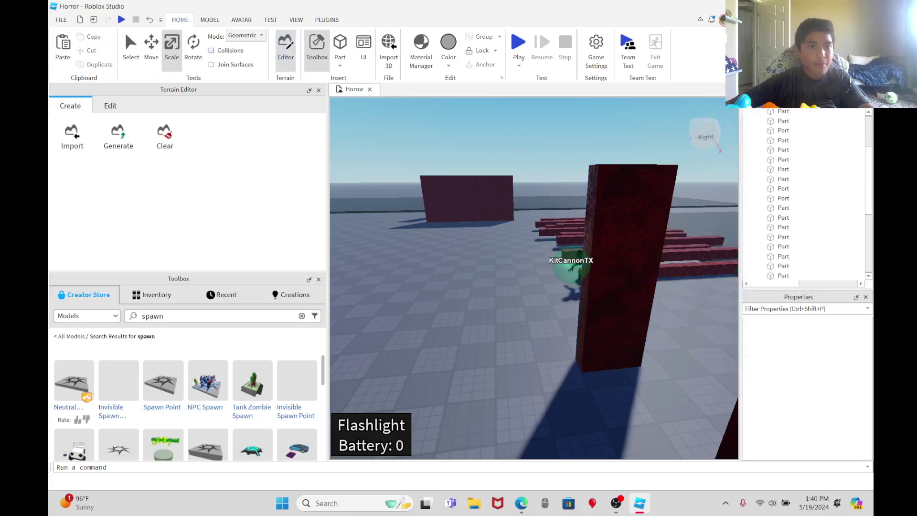
Switch the transform mode to Physical and restore it to Geometric.
{"action": "left_click", "coordinate": [243, 36]}
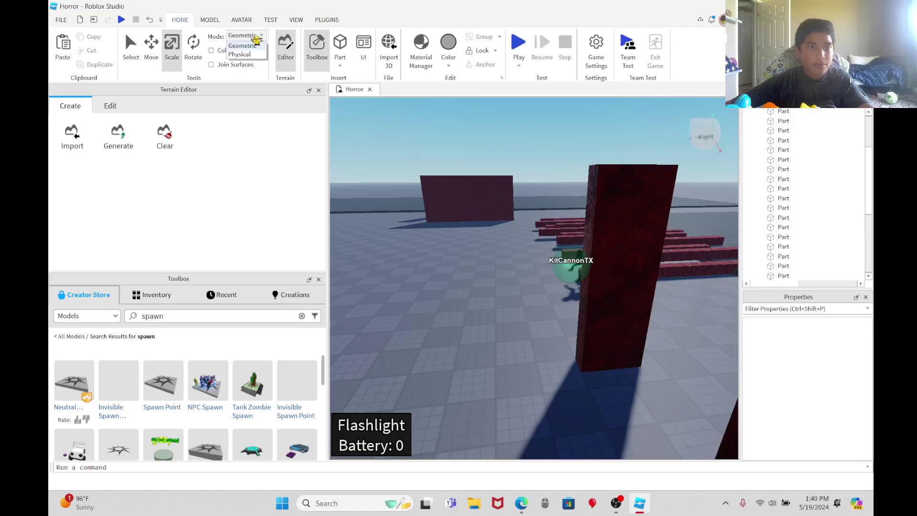
{"action": "left_click", "coordinate": [241, 54]}
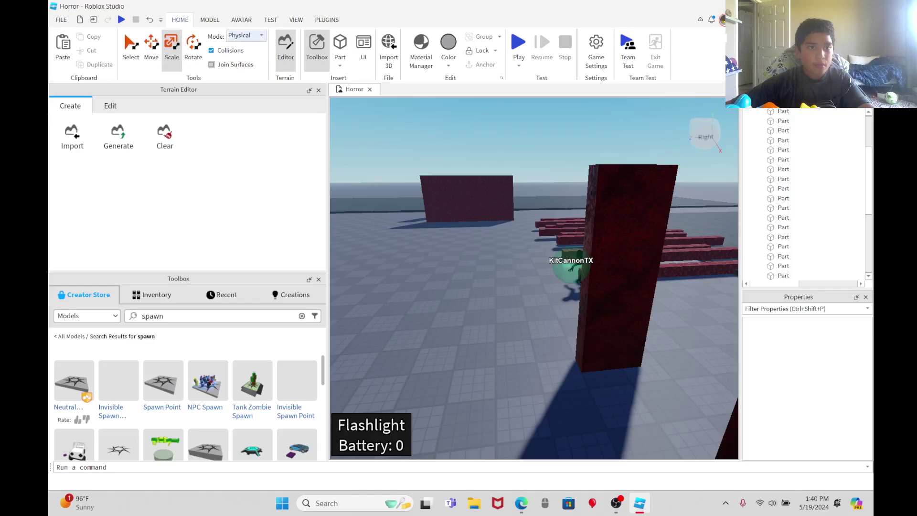
{"action": "left_click", "coordinate": [256, 47]}
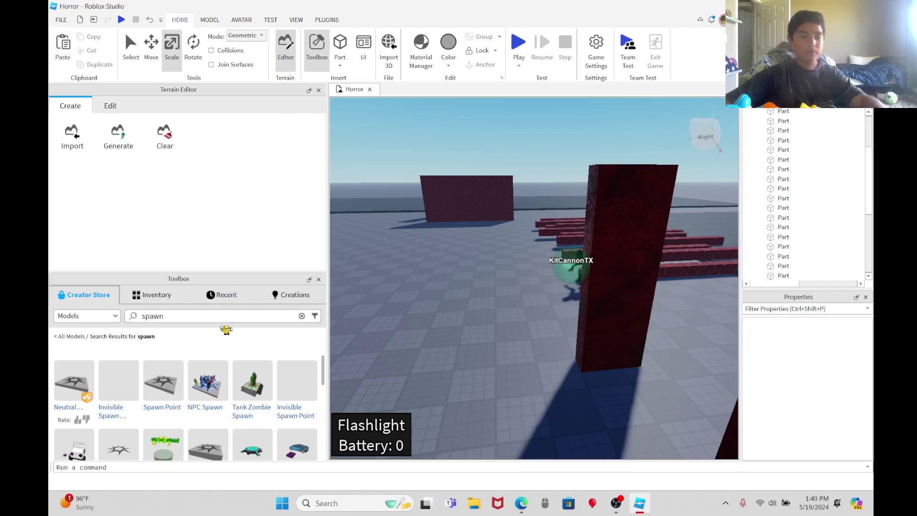
Search the Creator Store models for "flying carpet".
{"action": "left_click", "coordinate": [303, 316]}
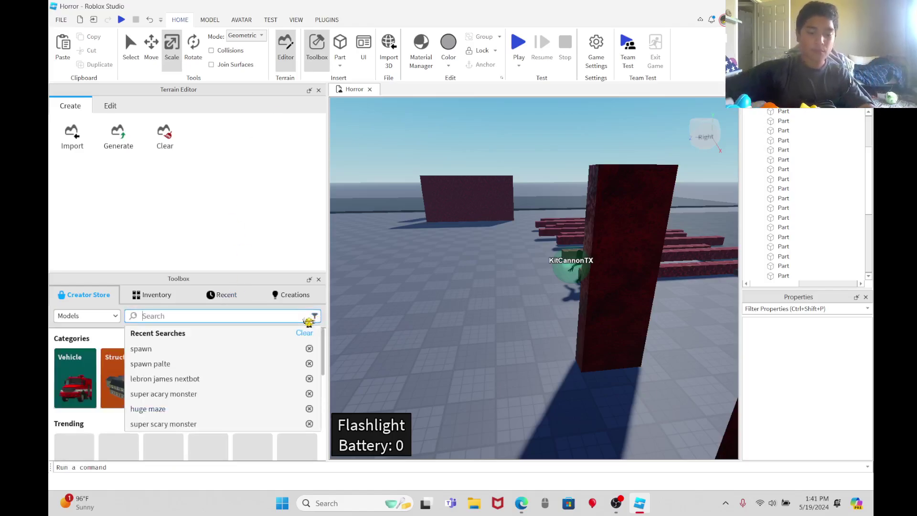
{"action": "type", "text": "flying ca"}
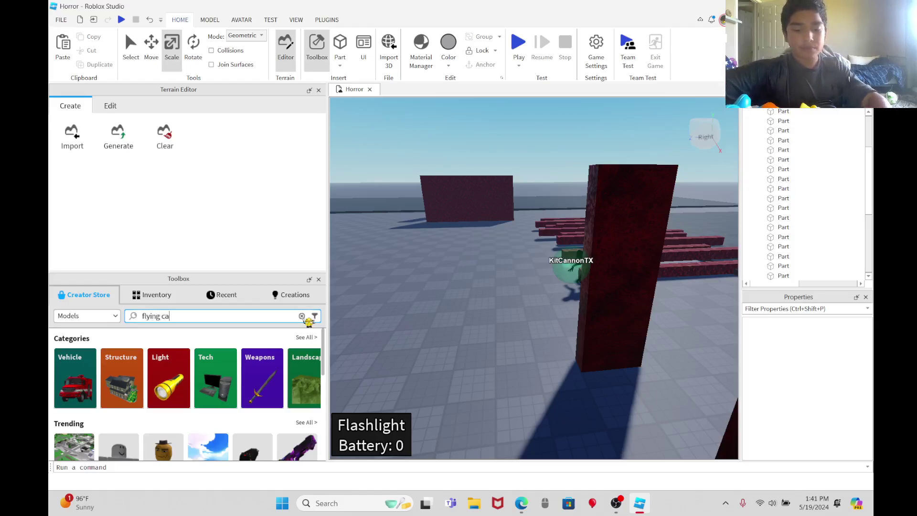
{"action": "type", "text": "rpet"}
{"action": "key", "text": "Return"}
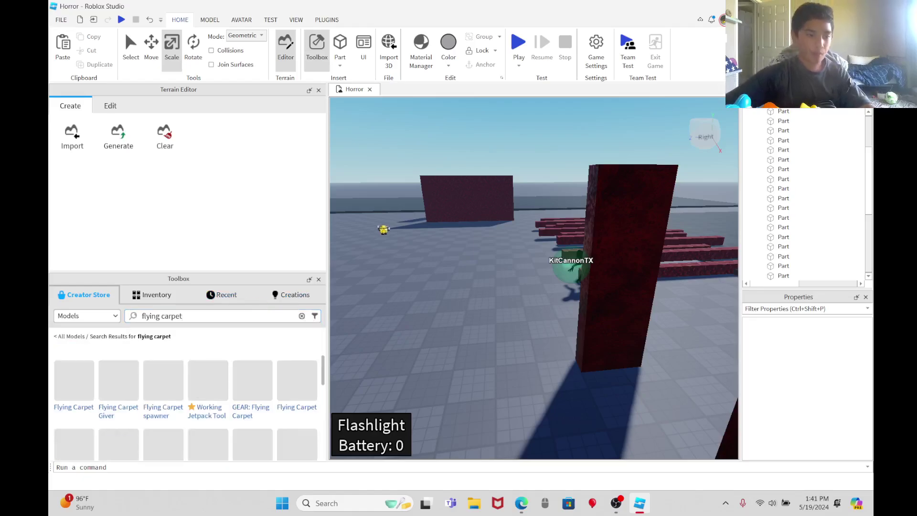
Insert the Flying Carpet Giver model between the red pillar and the red wall, and save the place.
{"action": "right_click_drag", "start_coordinate": [440, 184], "coordinate": [440, 184]}
{"action": "key", "text": "w"}
{"action": "key", "text": "w"}
{"action": "right_click_drag", "start_coordinate": [473, 236], "coordinate": [467, 232]}
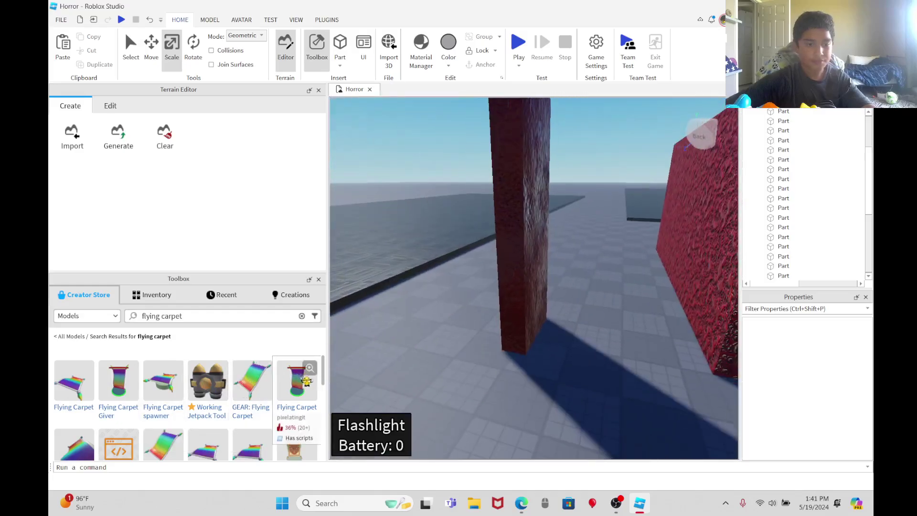
{"action": "left_click", "coordinate": [118, 378]}
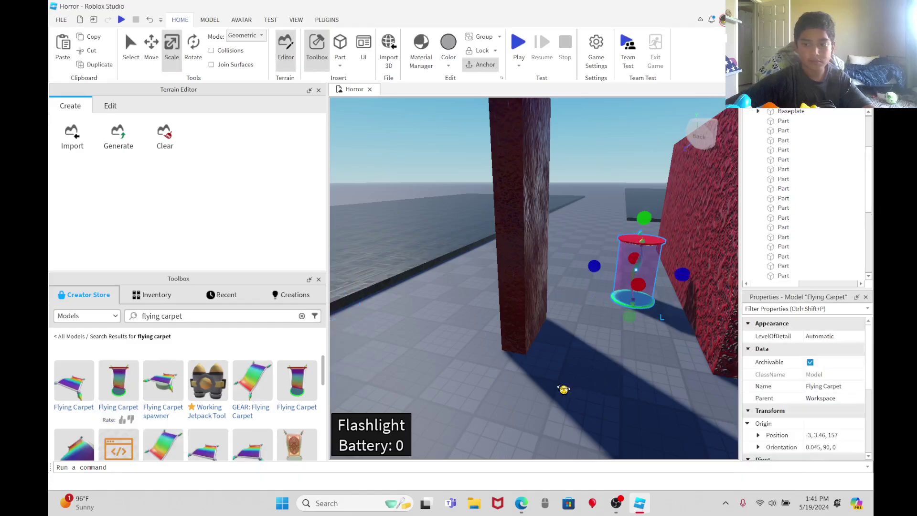
{"action": "scroll", "coordinate": [565, 390], "scroll_direction": "down", "scroll_amount": 3}
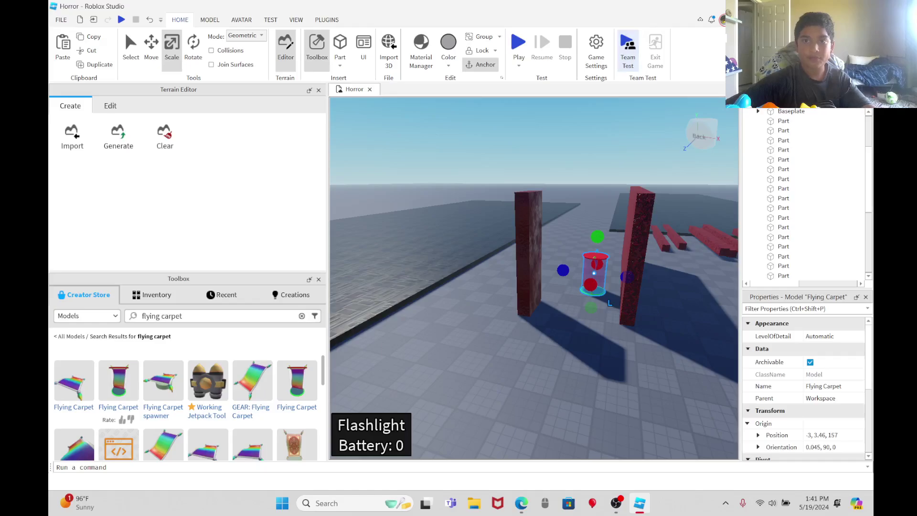
{"action": "key", "text": "ctrl+s"}
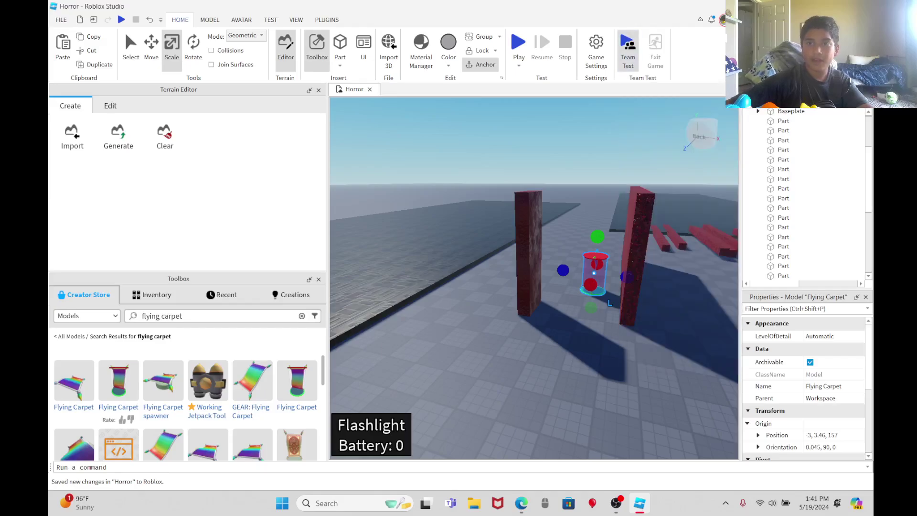
Playtest the flying carpet giver by moving the avatar onto it, end the playtest and delete the giver.
{"action": "left_click", "coordinate": [519, 43]}
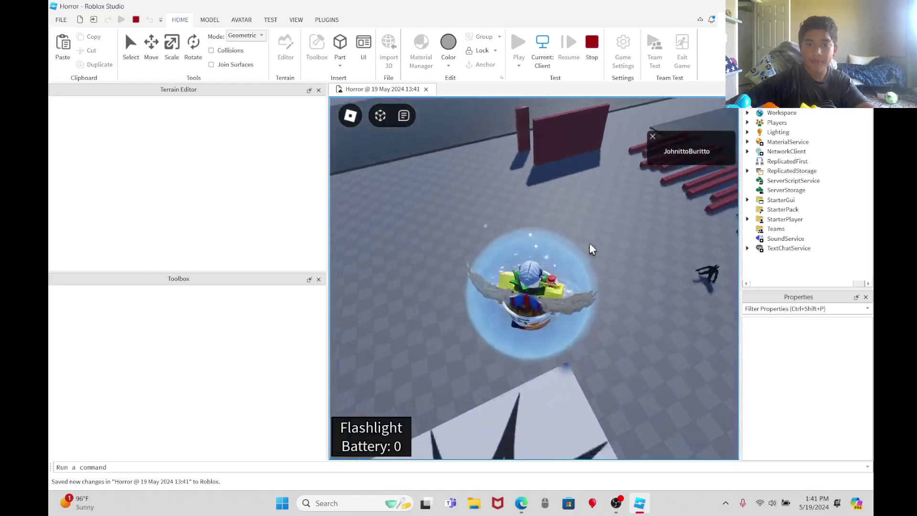
{"action": "right_click_drag", "start_coordinate": [590, 243], "coordinate": [589, 243]}
{"action": "key", "text": "w"}
{"action": "key", "text": "w"}
{"action": "key", "text": "space"}
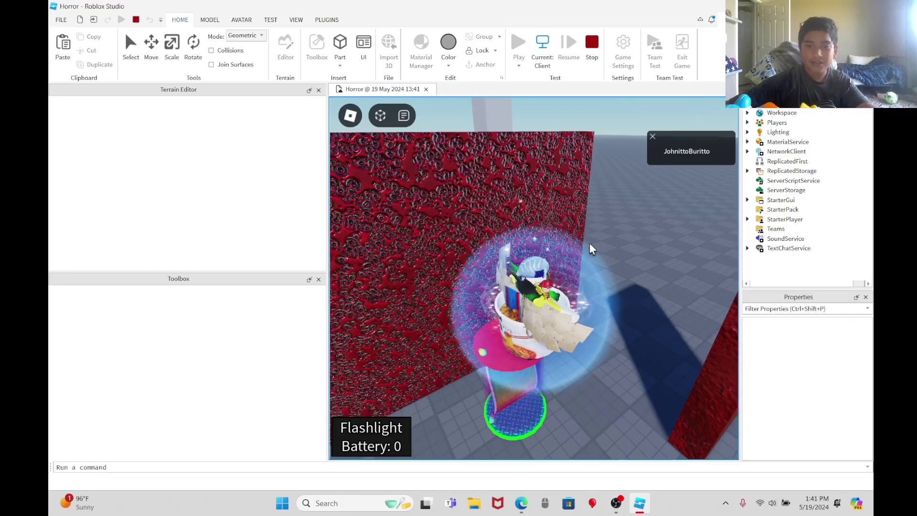
{"action": "key", "text": "d"}
{"action": "right_click_drag", "start_coordinate": [633, 108], "coordinate": [632, 108]}
{"action": "right_click_drag", "start_coordinate": [589, 219], "coordinate": [572, 211]}
{"action": "left_click", "coordinate": [592, 46]}
{"action": "key", "text": "Delete"}
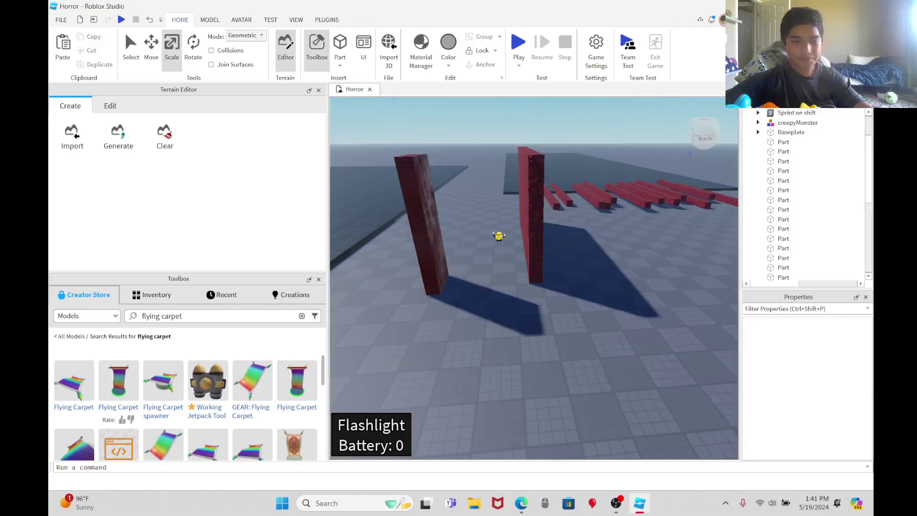
Search the Creator Store models for "flying carpet giver" and look through the results.
{"action": "left_click", "coordinate": [201, 316]}
{"action": "type", "text": "gi"}
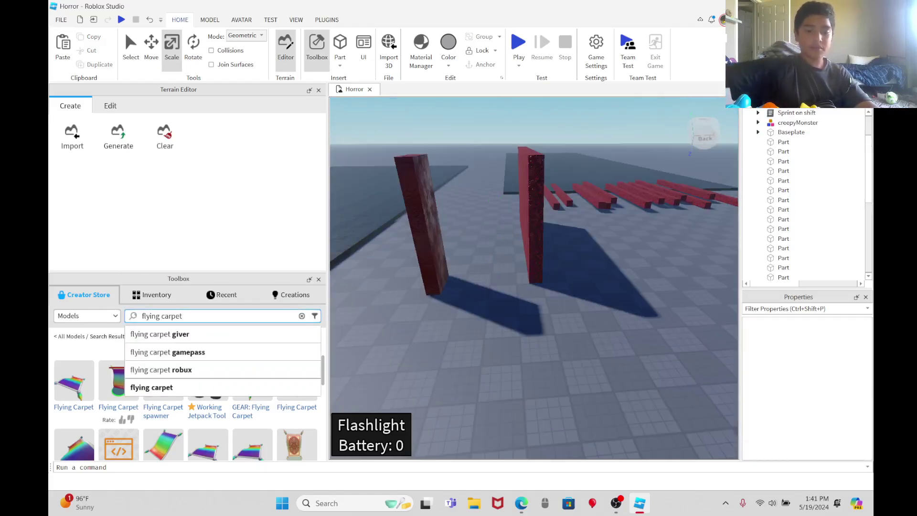
{"action": "type", "text": "ver"}
{"action": "key", "text": "Return"}
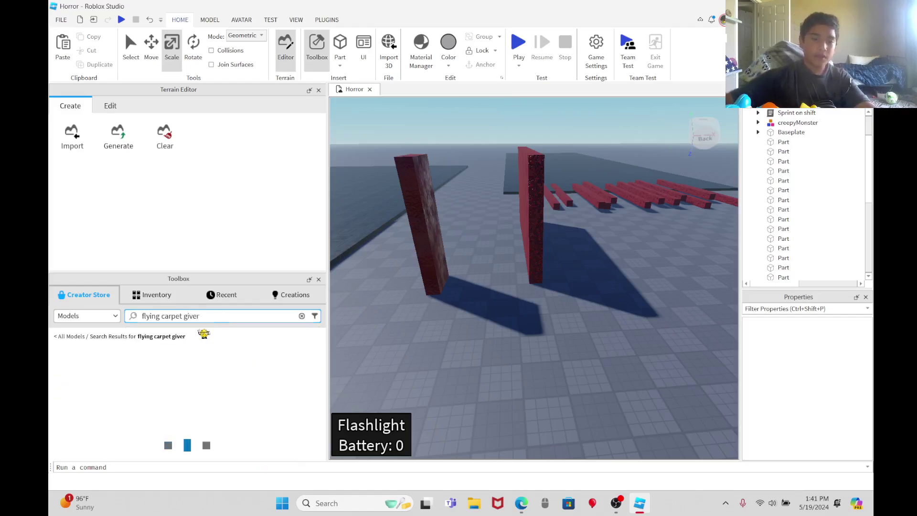
{"action": "key", "text": "a"}
{"action": "right_click_drag", "start_coordinate": [463, 371], "coordinate": [472, 330]}
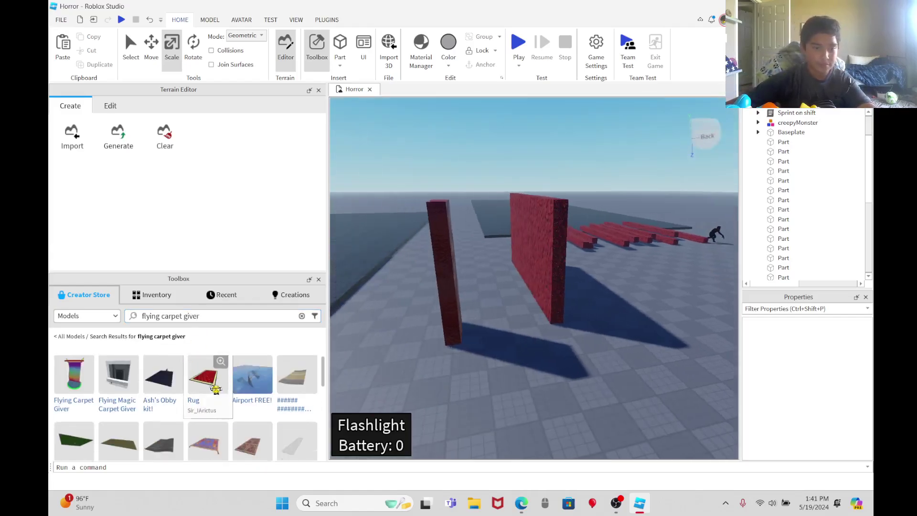
{"action": "scroll", "coordinate": [216, 389], "scroll_direction": "down", "scroll_amount": 10}
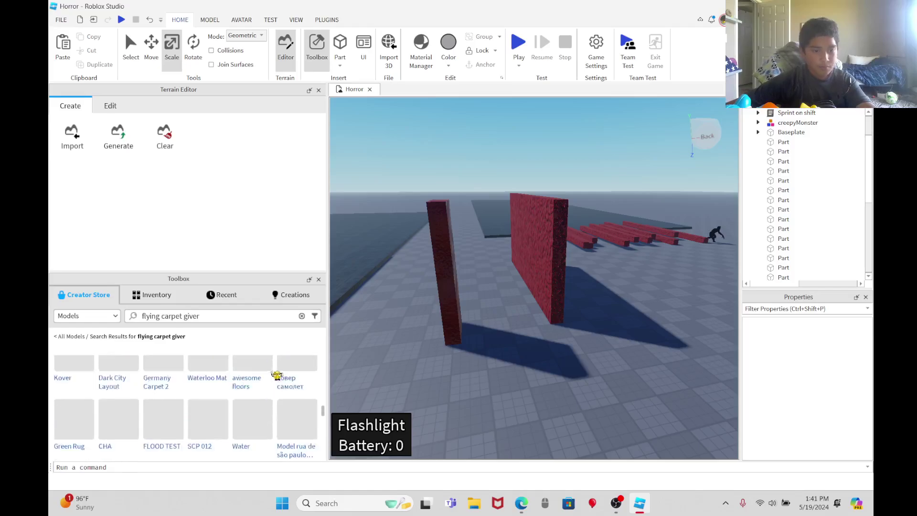
{"action": "scroll", "coordinate": [275, 374], "scroll_direction": "down", "scroll_amount": 10}
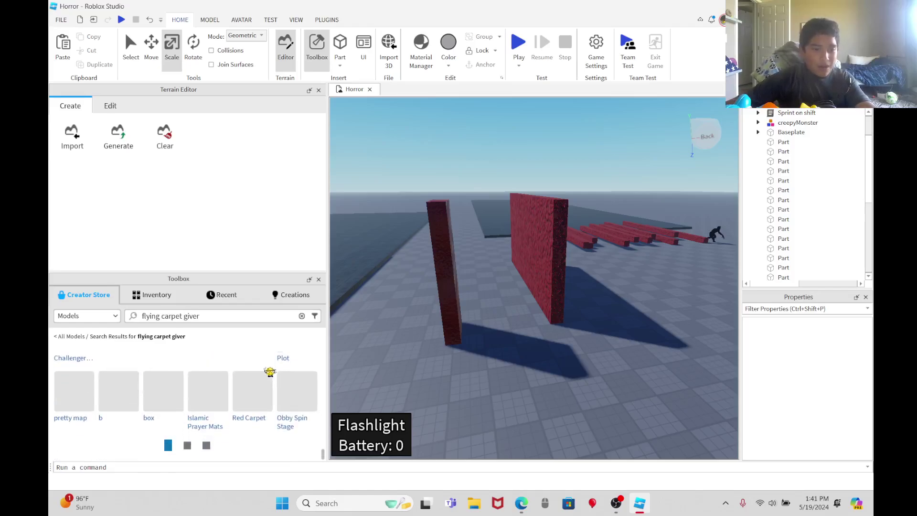
{"action": "scroll", "coordinate": [275, 387], "scroll_direction": "down", "scroll_amount": 5}
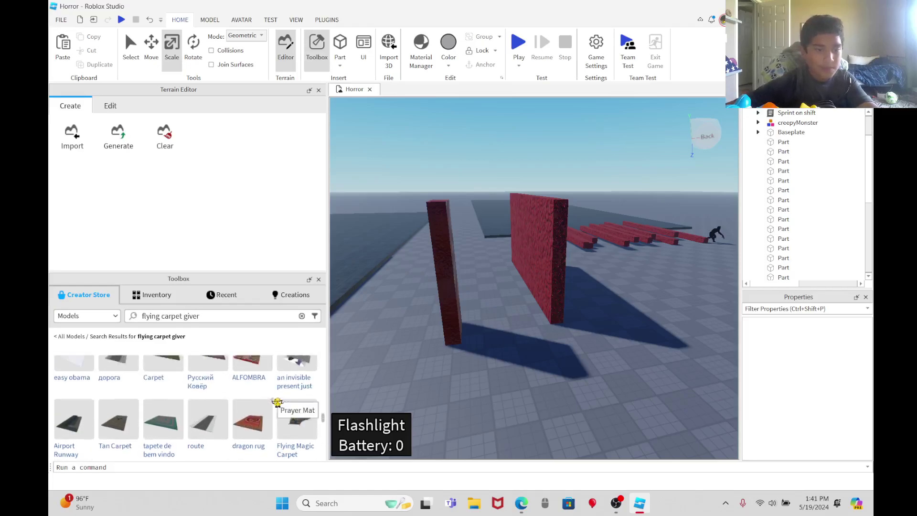
{"action": "scroll", "coordinate": [278, 401], "scroll_direction": "up", "scroll_amount": 15}
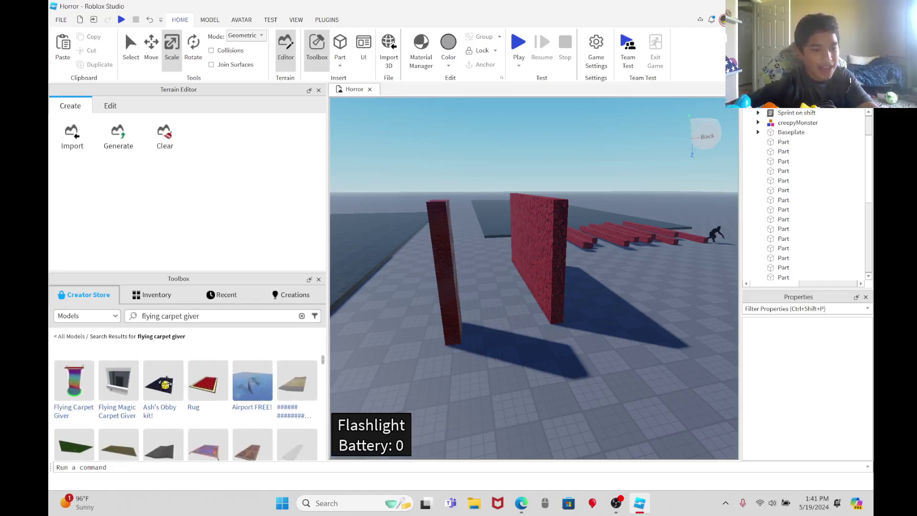
{"action": "mouse_move", "coordinate": [99, 366]}
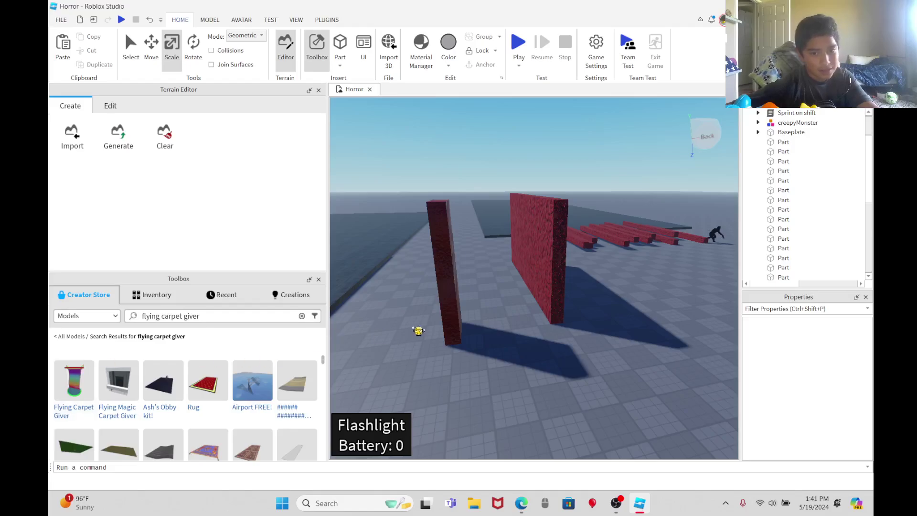
Return the Creator Store model search to "flying carpet" and browse the results for another carpet.
{"action": "right_click_drag", "start_coordinate": [383, 347], "coordinate": [428, 341]}
{"action": "key", "text": "w"}
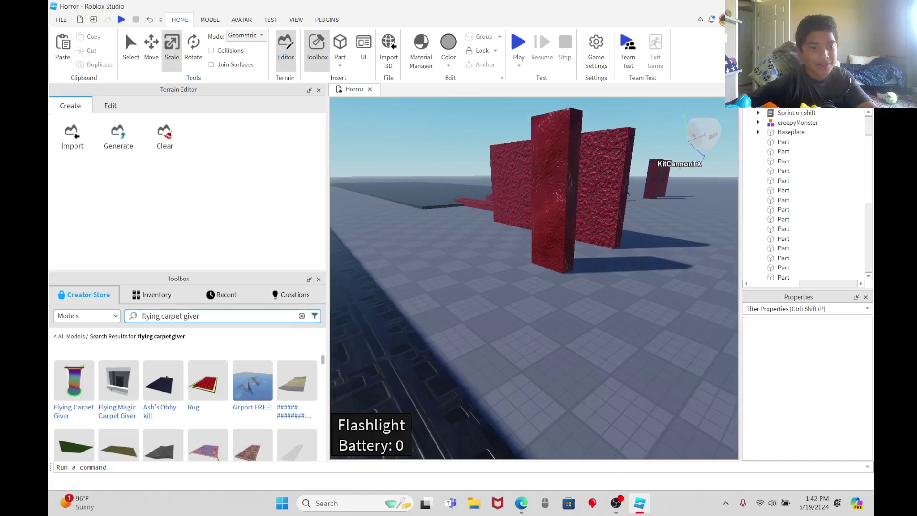
{"action": "left_click", "coordinate": [198, 316]}
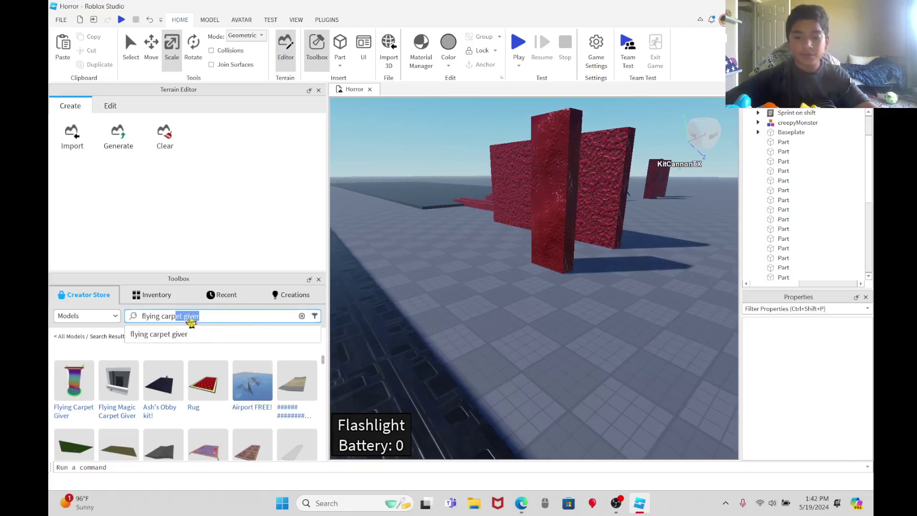
{"action": "type", "text": "et"}
{"action": "key", "text": "Return"}
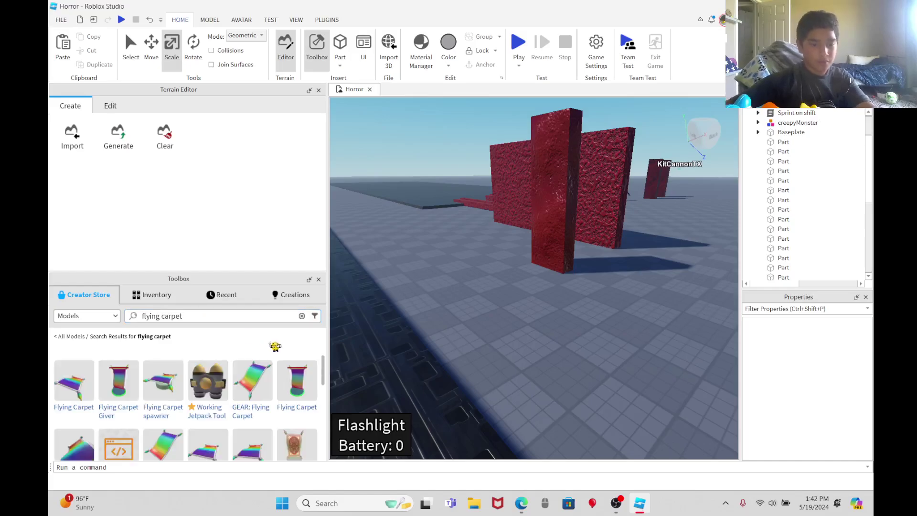
{"action": "scroll", "coordinate": [304, 402], "scroll_direction": "down", "scroll_amount": 2}
{"action": "scroll", "coordinate": [304, 402], "scroll_direction": "up", "scroll_amount": 2}
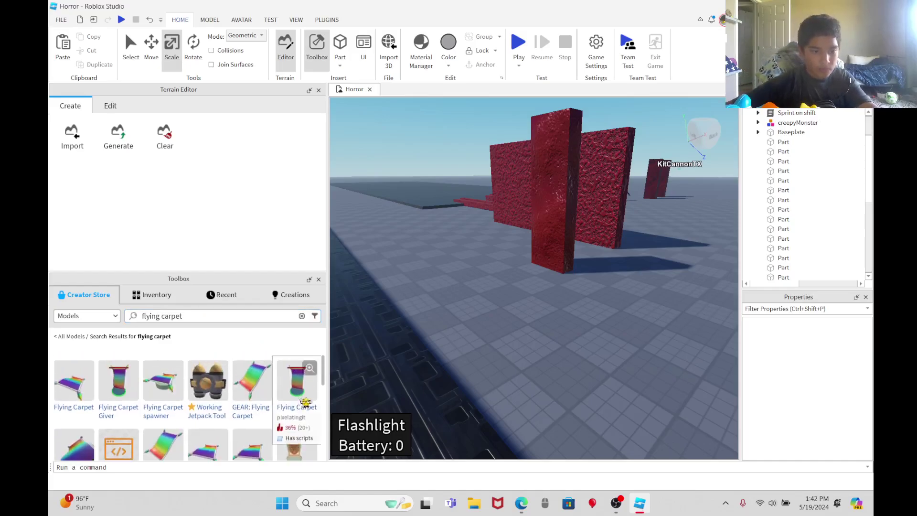
{"action": "scroll", "coordinate": [290, 394], "scroll_direction": "down", "scroll_amount": 3}
{"action": "mouse_move", "coordinate": [245, 376]}
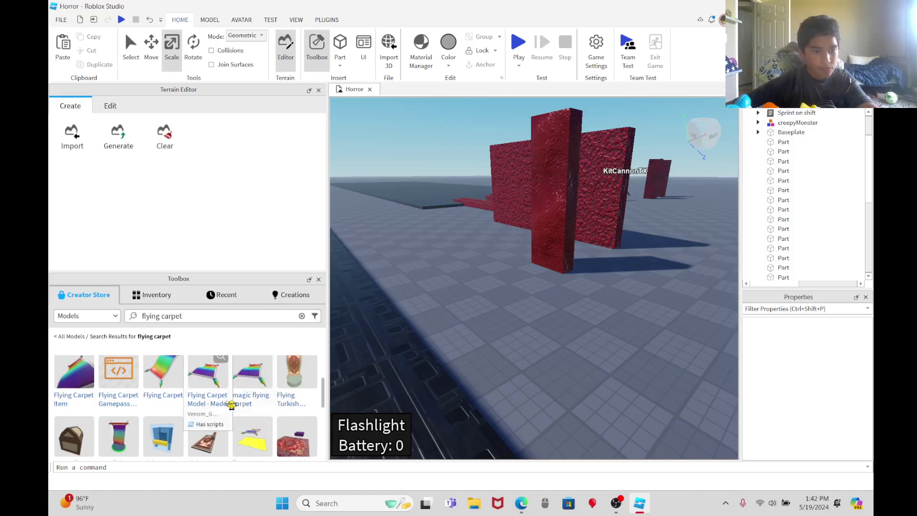
{"action": "scroll", "coordinate": [233, 404], "scroll_direction": "down", "scroll_amount": 5}
{"action": "scroll", "coordinate": [233, 404], "scroll_direction": "down", "scroll_amount": 3}
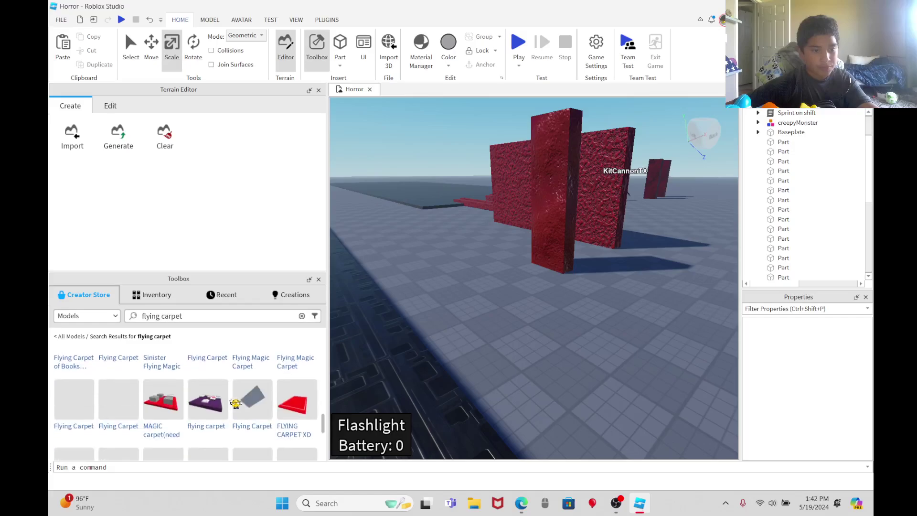
{"action": "scroll", "coordinate": [236, 403], "scroll_direction": "up", "scroll_amount": 3}
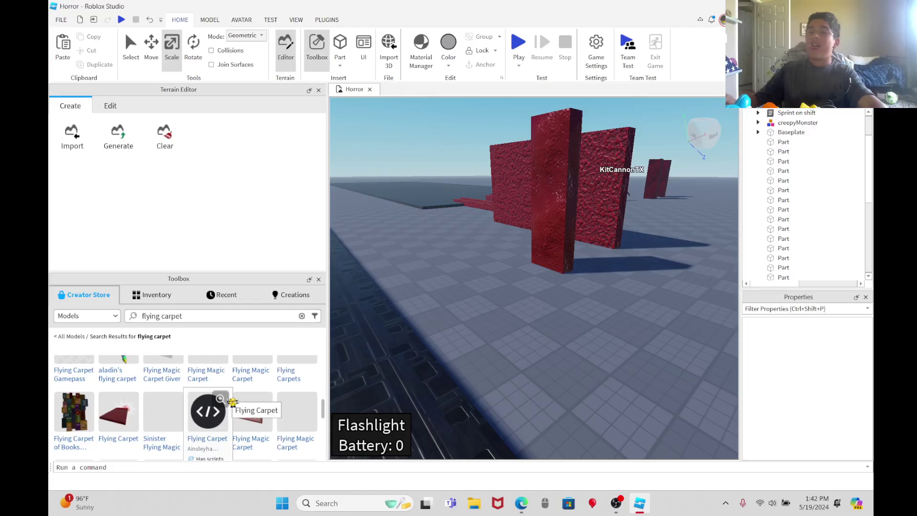
Anchor the third-nearest red Alien Carnivorous beam in the row of beams.
{"action": "right_click_drag", "start_coordinate": [337, 330], "coordinate": [383, 300]}
{"action": "key", "text": "w"}
{"action": "key", "text": "w"}
{"action": "mouse_move", "coordinate": [524, 262]}
{"action": "right_mouse_down"}
{"action": "mouse_move", "coordinate": [506, 264]}
{"action": "mouse_move", "coordinate": [515, 272]}
{"action": "right_mouse_up"}
{"action": "key", "text": "w"}
{"action": "left_click", "coordinate": [495, 348]}
{"action": "scroll", "coordinate": [511, 336], "scroll_direction": "down", "scroll_amount": 4}
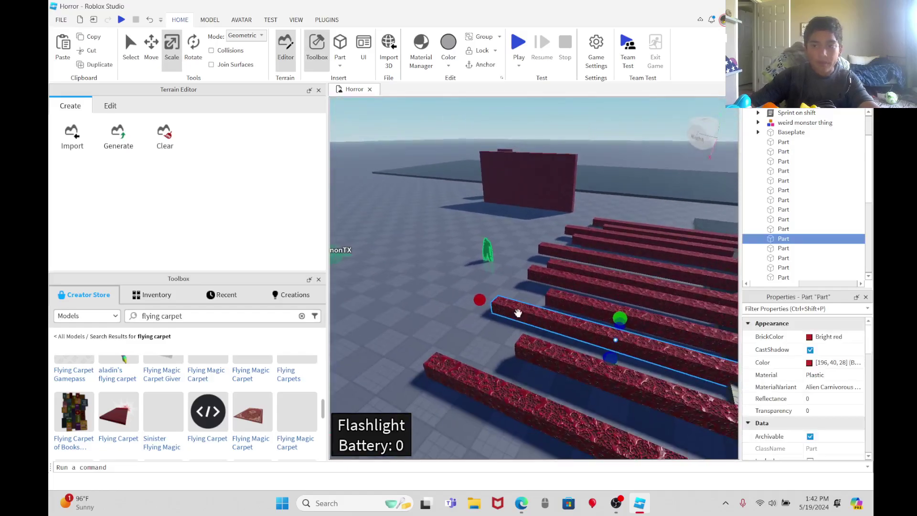
{"action": "scroll", "coordinate": [518, 313], "scroll_direction": "up", "scroll_amount": 1}
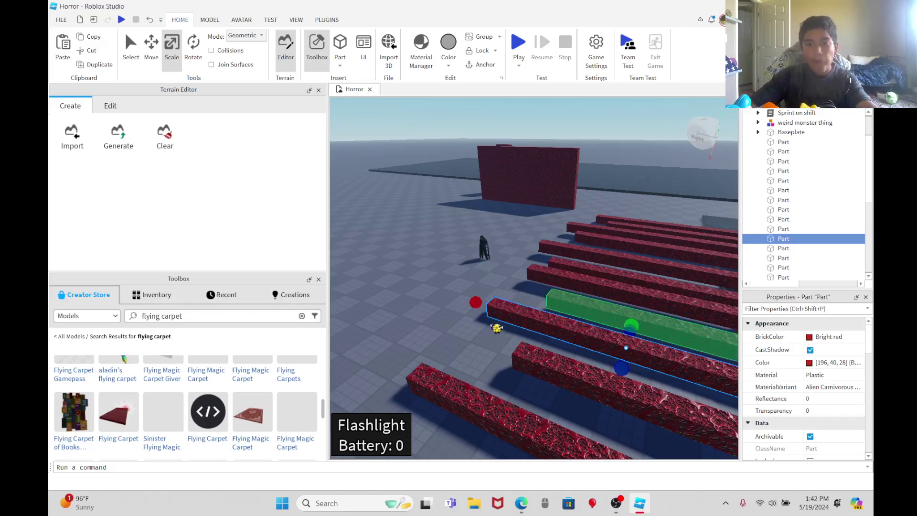
{"action": "scroll", "coordinate": [774, 244], "scroll_direction": "down", "scroll_amount": 4}
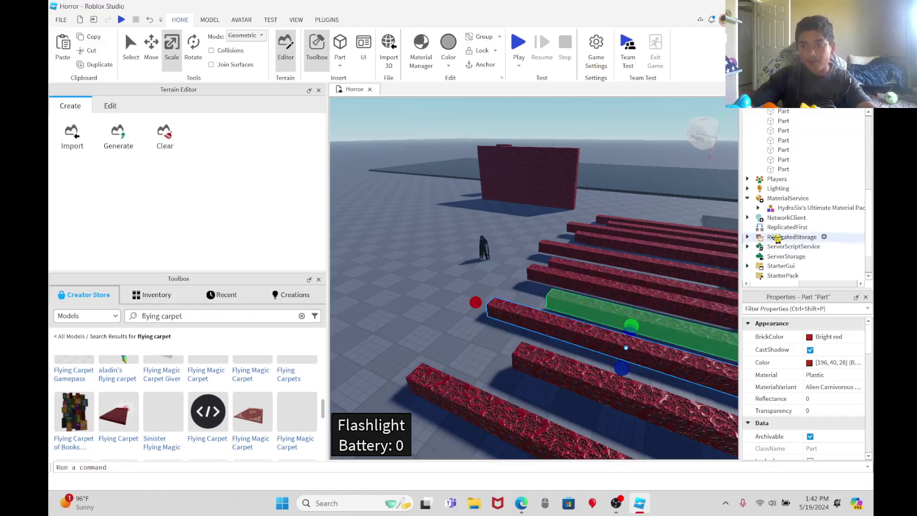
{"action": "scroll", "coordinate": [778, 238], "scroll_direction": "up", "scroll_amount": 4}
{"action": "scroll", "coordinate": [800, 377], "scroll_direction": "down", "scroll_amount": 10}
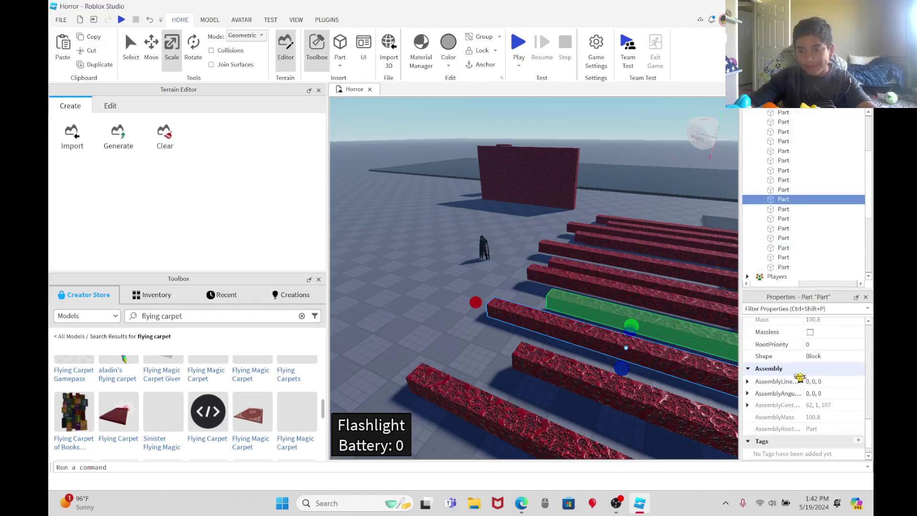
{"action": "scroll", "coordinate": [800, 377], "scroll_direction": "down", "scroll_amount": 2}
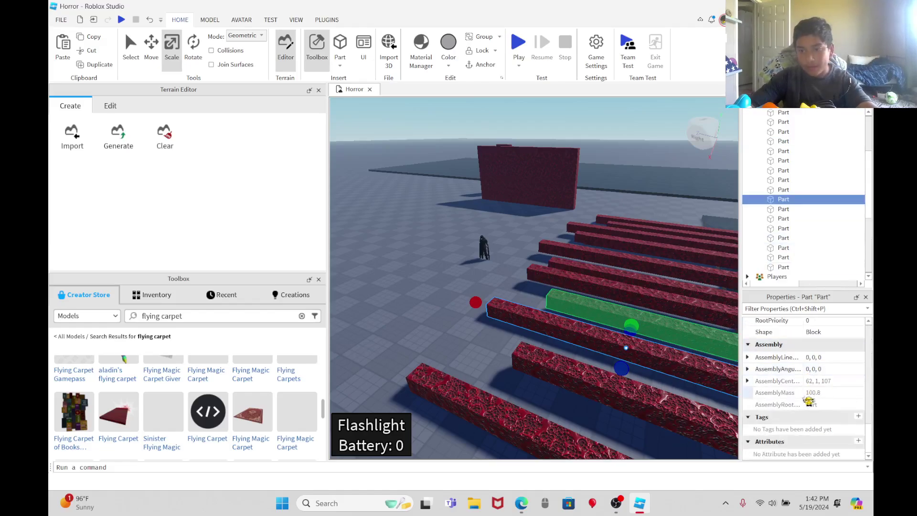
{"action": "scroll", "coordinate": [808, 401], "scroll_direction": "up", "scroll_amount": 3}
{"action": "scroll", "coordinate": [807, 402], "scroll_direction": "up", "scroll_amount": 3}
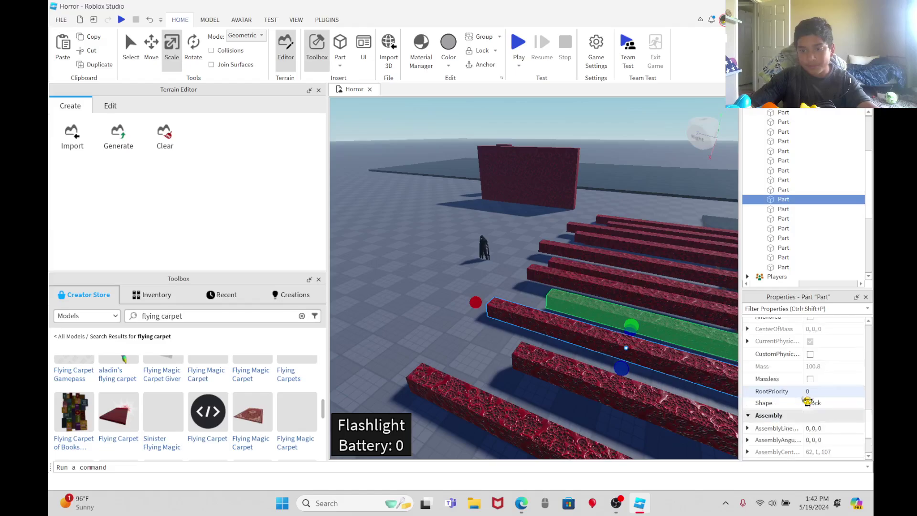
{"action": "scroll", "coordinate": [808, 402], "scroll_direction": "up", "scroll_amount": 6}
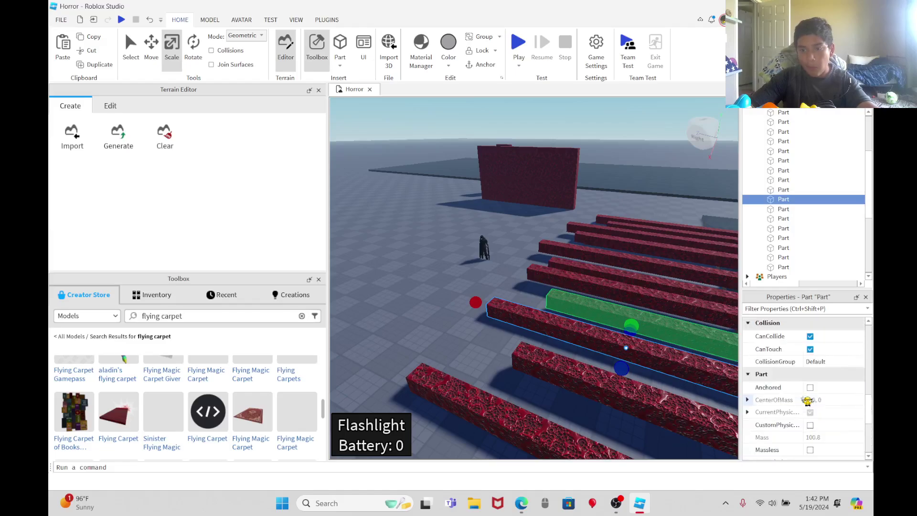
{"action": "left_click", "coordinate": [810, 387]}
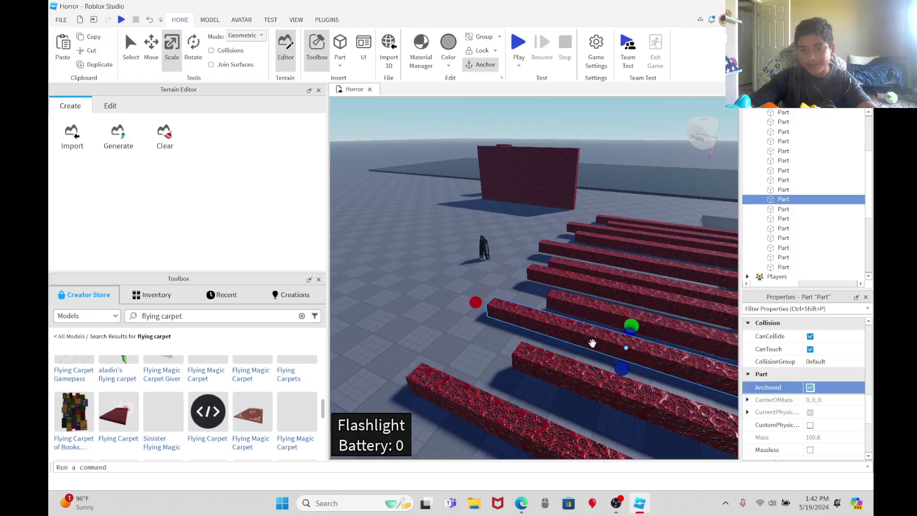
Anchor the large red wall, the narrow red wall beside it and the large part behind them together, and save the place.
{"action": "left_click", "coordinate": [476, 308]}
{"action": "key", "text": "a"}
{"action": "right_click_drag", "start_coordinate": [551, 176], "coordinate": [497, 235]}
{"action": "key", "text": "a"}
{"action": "left_click", "coordinate": [498, 234]}
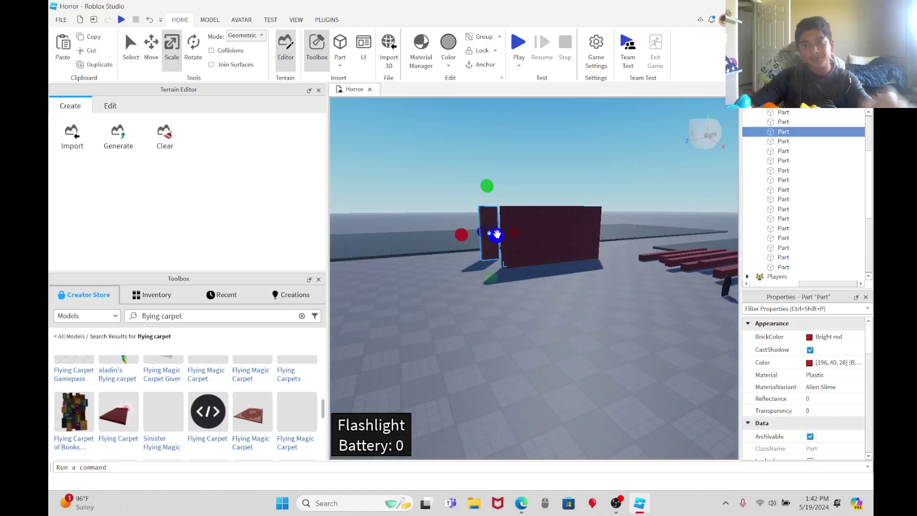
{"action": "left_click", "coordinate": [469, 176]}
{"action": "right_click_drag", "start_coordinate": [468, 176], "coordinate": [512, 185]}
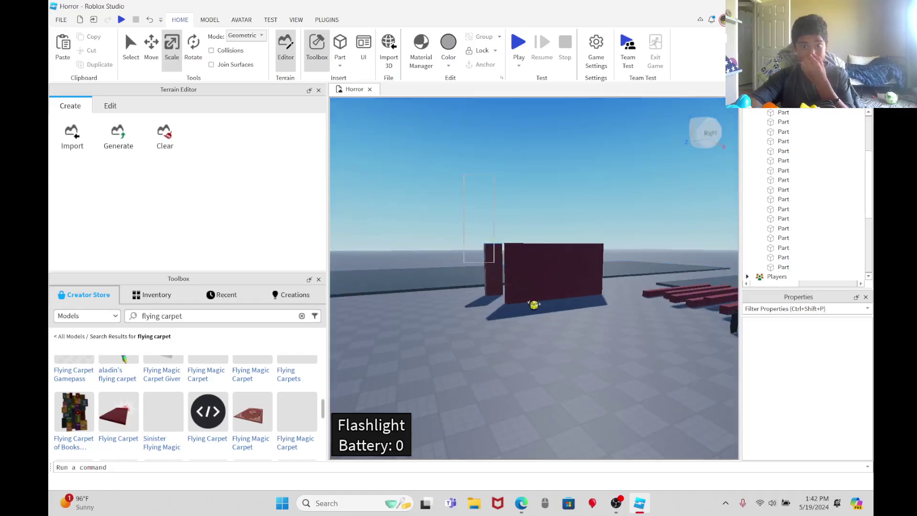
{"action": "left_click_drag", "start_coordinate": [534, 304], "coordinate": [684, 369]}
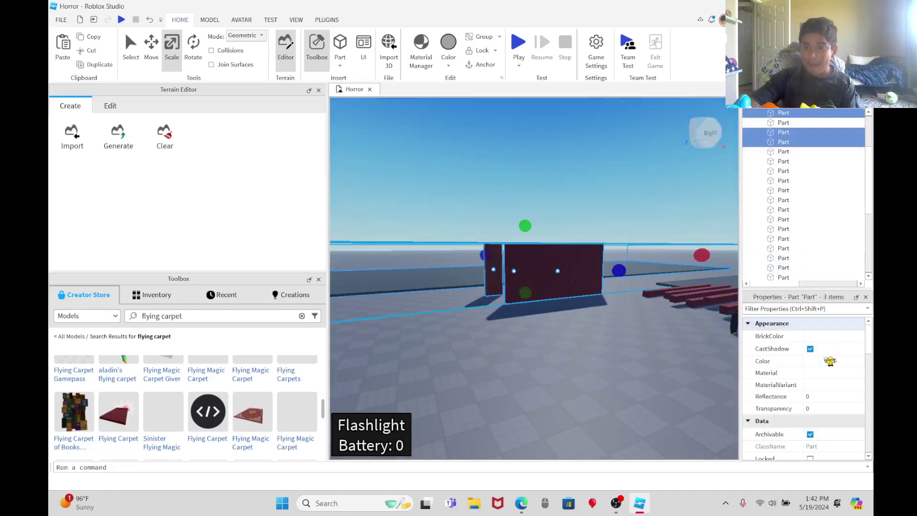
{"action": "scroll", "coordinate": [829, 378], "scroll_direction": "down", "scroll_amount": 1}
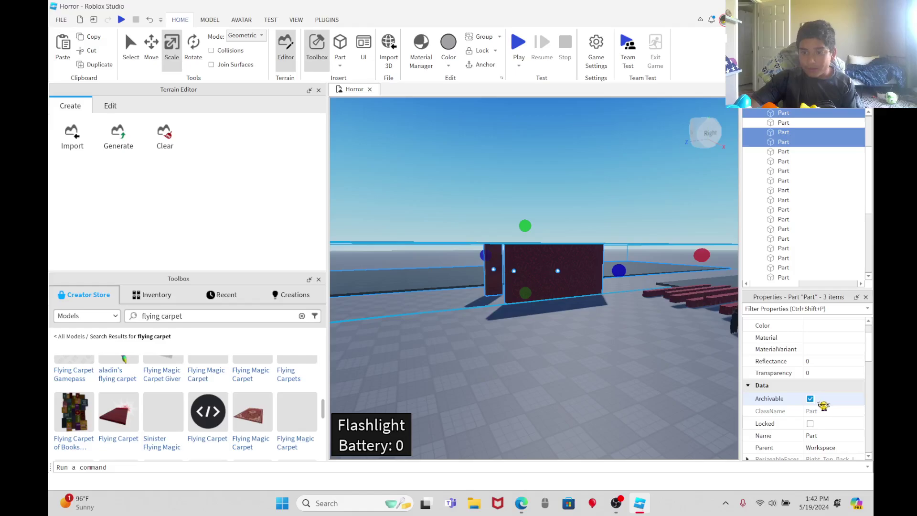
{"action": "scroll", "coordinate": [823, 406], "scroll_direction": "down", "scroll_amount": 1}
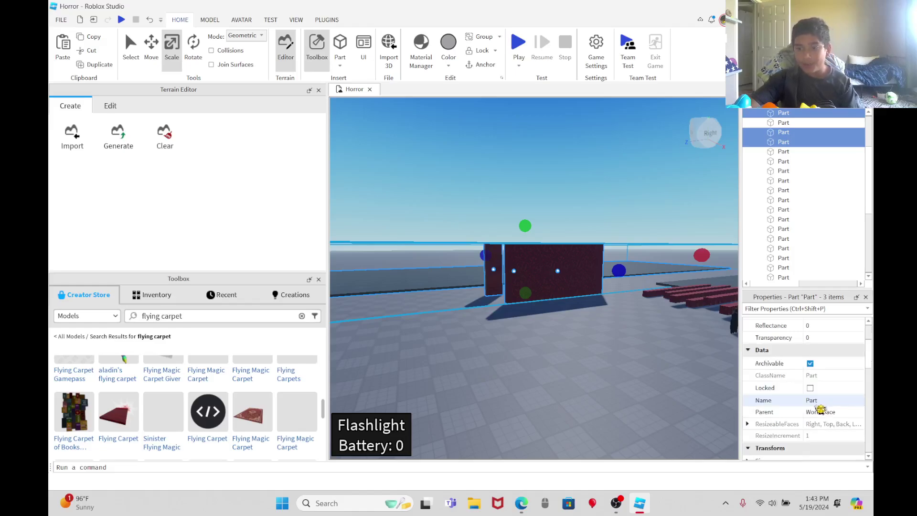
{"action": "scroll", "coordinate": [821, 406], "scroll_direction": "down", "scroll_amount": 4}
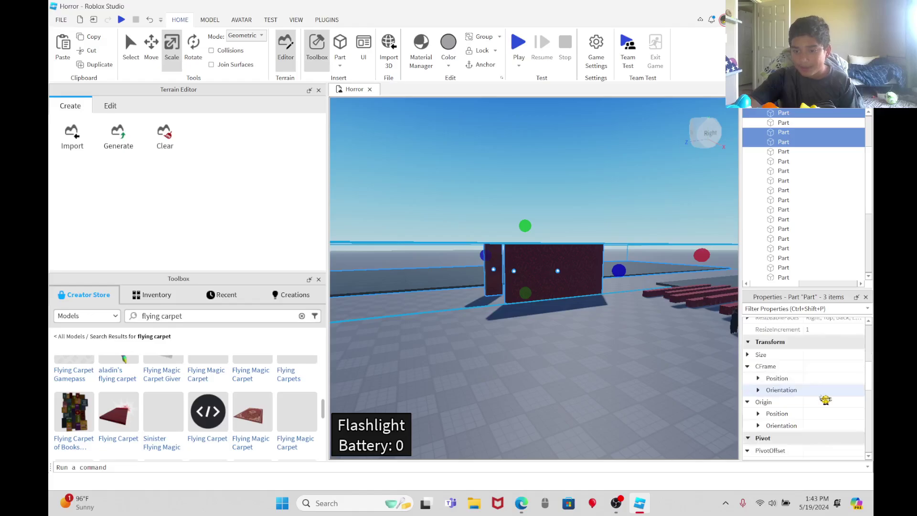
{"action": "scroll", "coordinate": [826, 391], "scroll_direction": "down", "scroll_amount": 3}
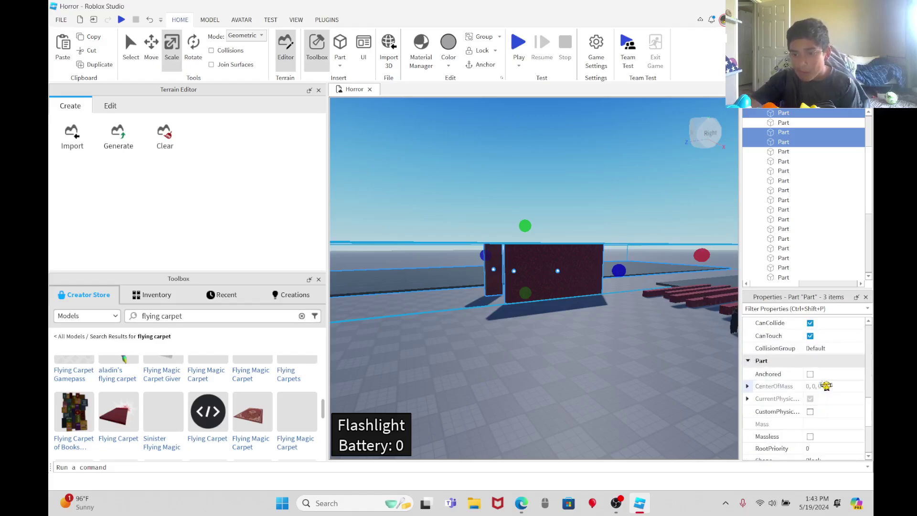
{"action": "left_click", "coordinate": [811, 374]}
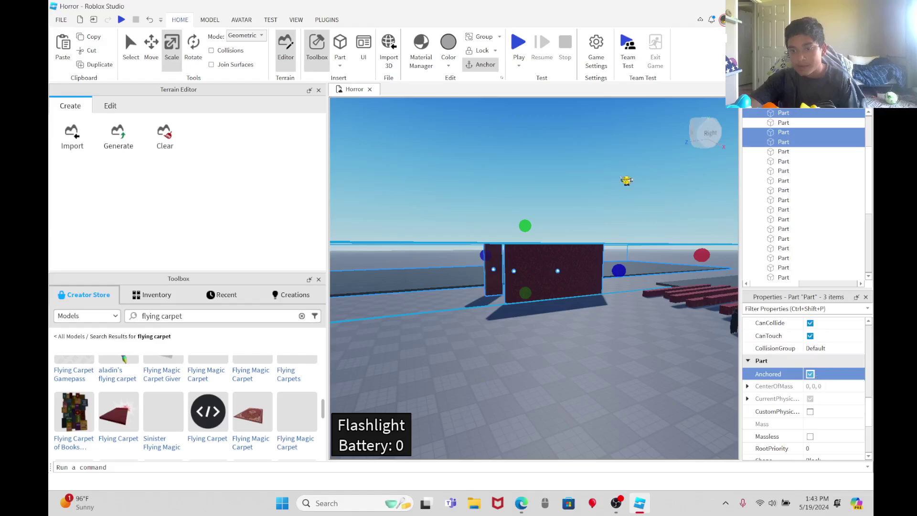
{"action": "left_click", "coordinate": [626, 181]}
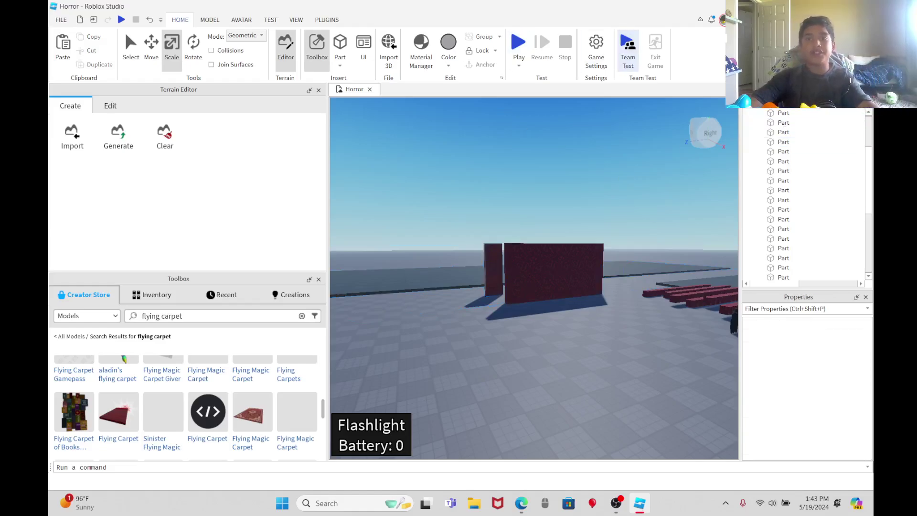
{"action": "key", "text": "ctrl+s"}
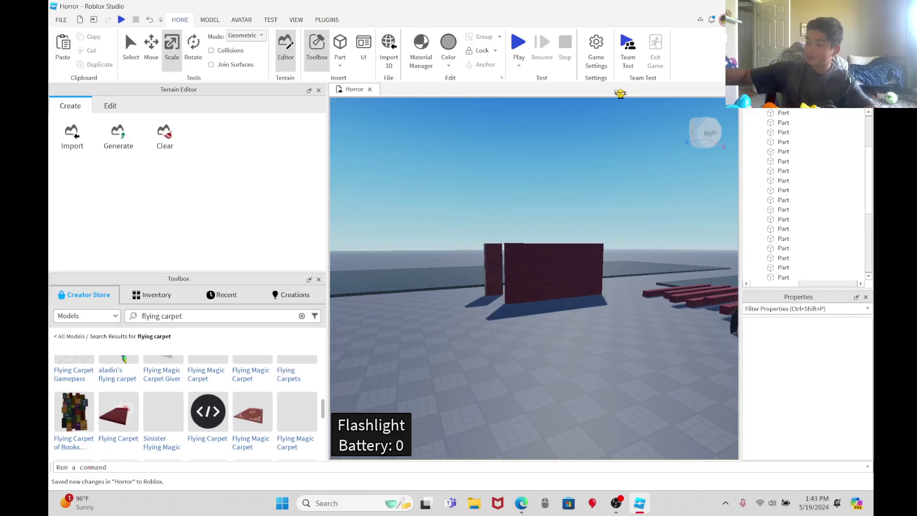
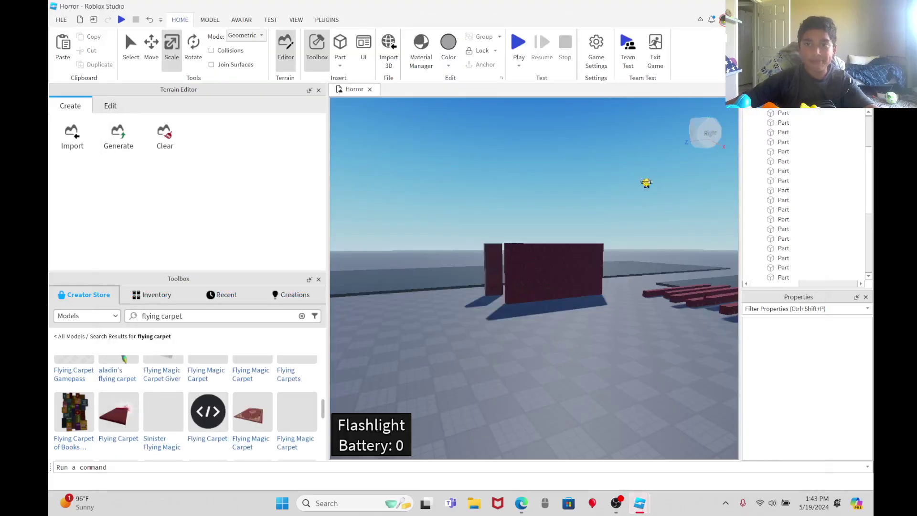
{"action": "right_click_drag", "start_coordinate": [646, 182], "coordinate": [661, 222]}
{"action": "key", "text": "w"}
{"action": "key", "text": "w"}
{"action": "key", "text": "d"}
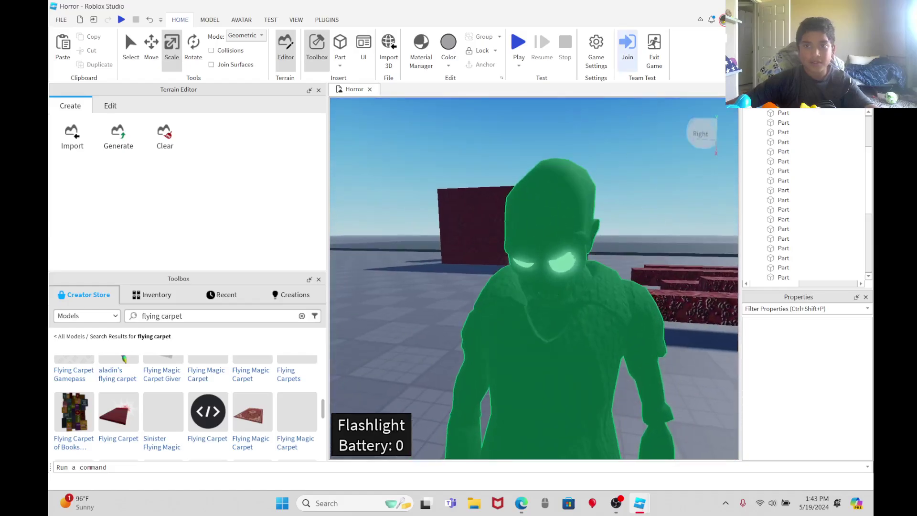
{"action": "right_click_drag", "start_coordinate": [529, 180], "coordinate": [594, 168]}
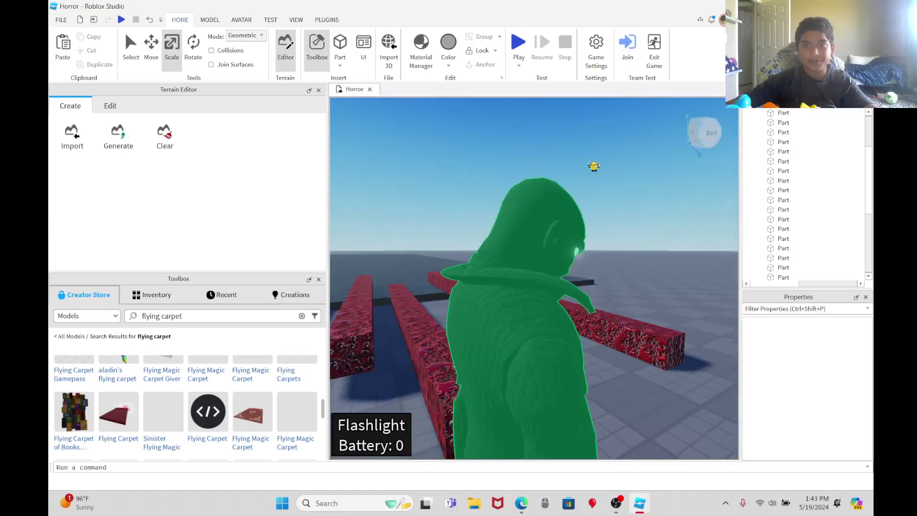
Switch to the running team test window and walk the avatar through the gap between the two standing red walls.
{"action": "mouse_move", "coordinate": [649, 510]}
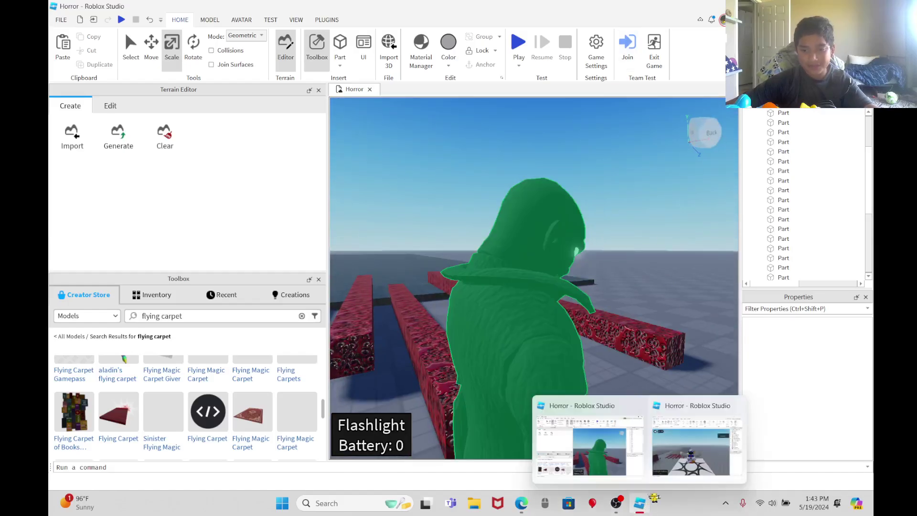
{"action": "mouse_move", "coordinate": [735, 411]}
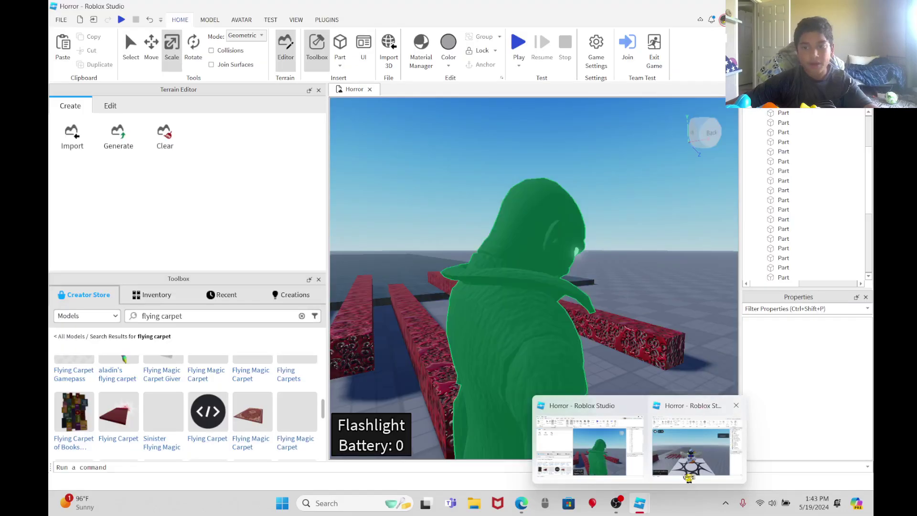
{"action": "left_click", "coordinate": [689, 478]}
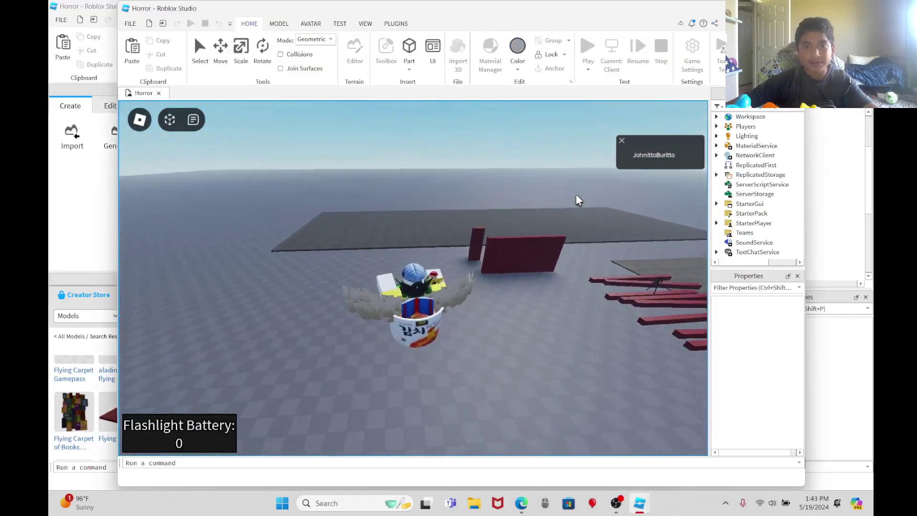
{"action": "key", "text": "w"}
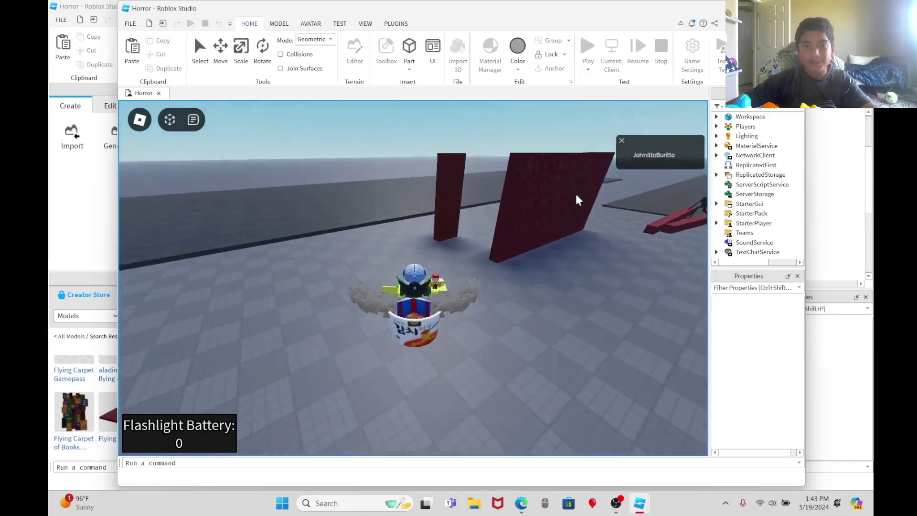
{"action": "key", "text": "w"}
{"action": "right_click_drag", "start_coordinate": [577, 195], "coordinate": [577, 196]}
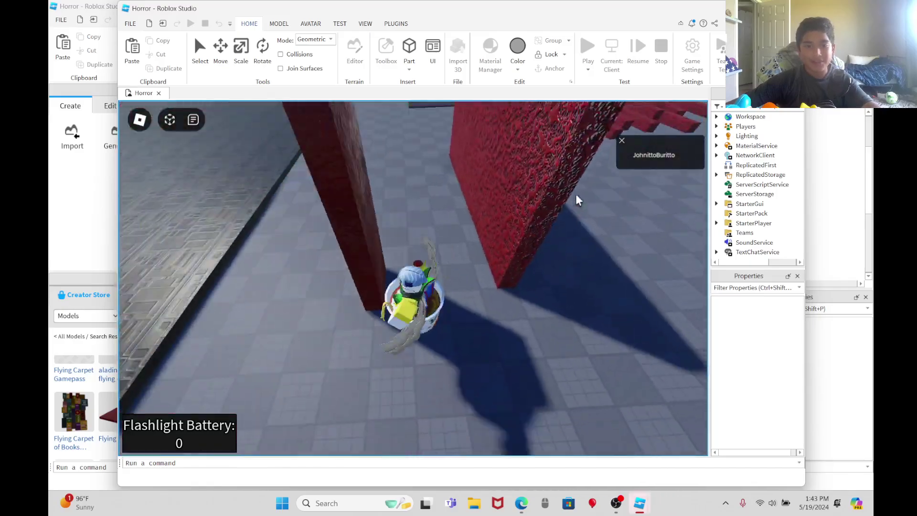
{"action": "key", "text": "d"}
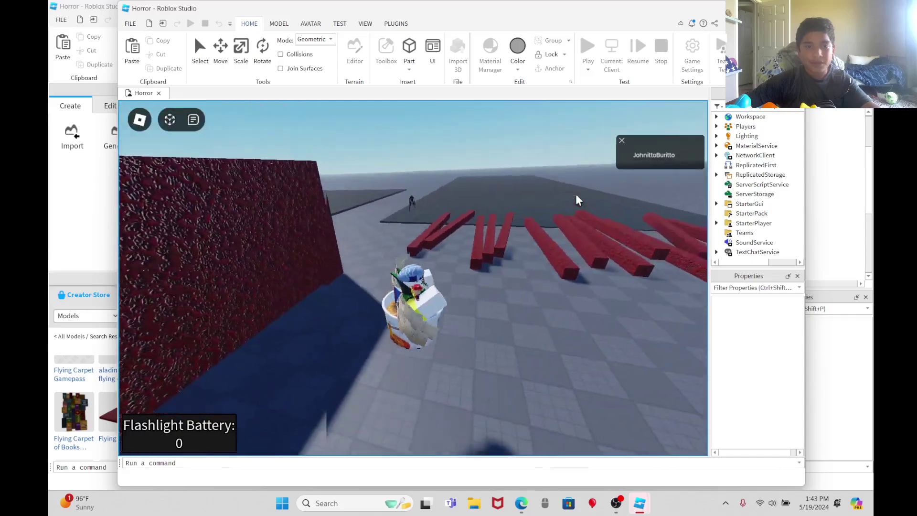
Playtest the red beams by walking the avatar over to them and jumping up onto the row.
{"action": "key", "text": "d"}
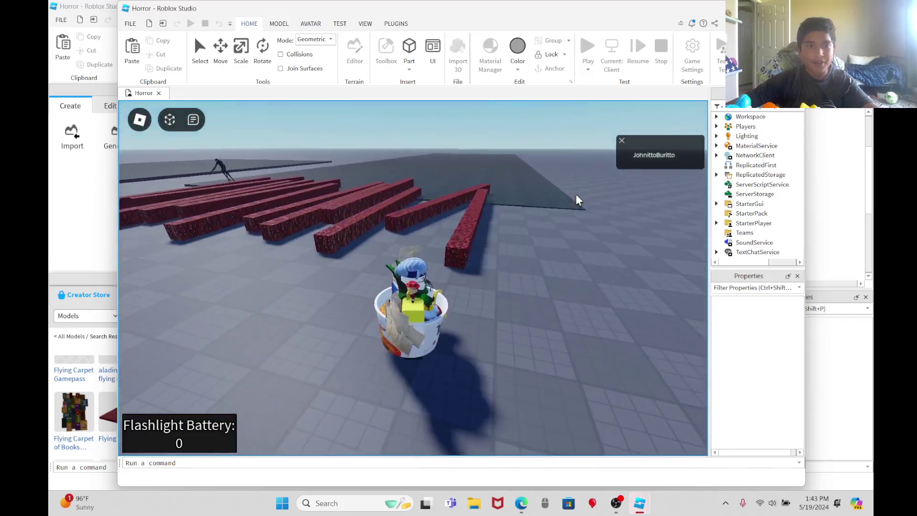
{"action": "key", "text": "w"}
{"action": "key", "text": "space"}
{"action": "key", "text": "w"}
{"action": "right_click_drag", "start_coordinate": [576, 195], "coordinate": [576, 195]}
{"action": "key", "text": "w"}
{"action": "key", "text": "space"}
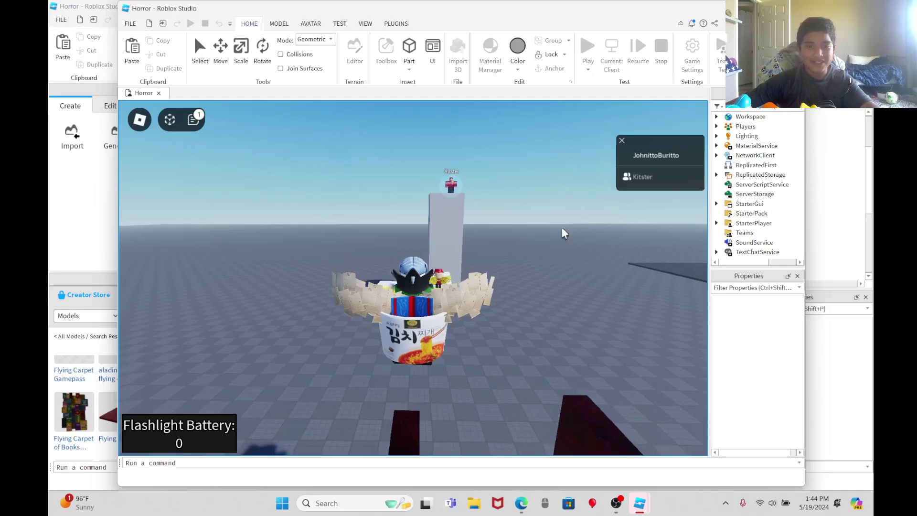